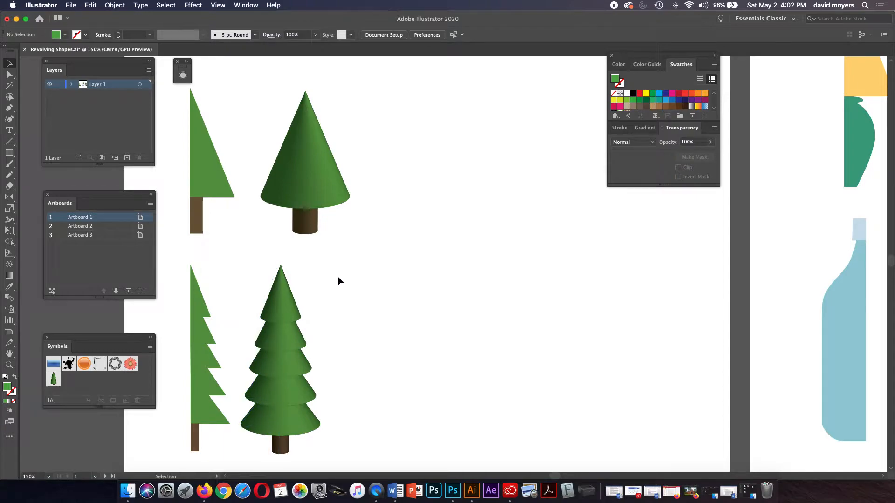
Step: Select the flat cone tree and apply Effect > 3D > Revolve to it
{"action": "left_click_drag", "start_coordinate": [232, 174], "coordinate": [197, 215]}
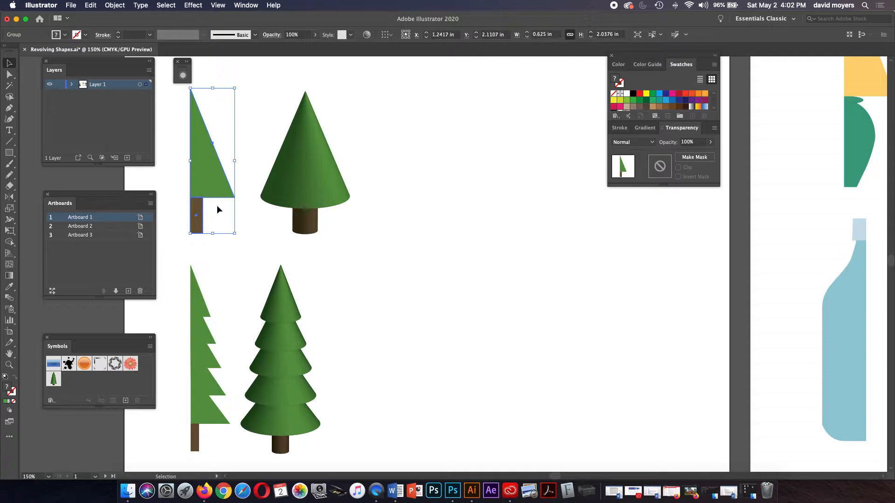
{"action": "left_click", "coordinate": [191, 4]}
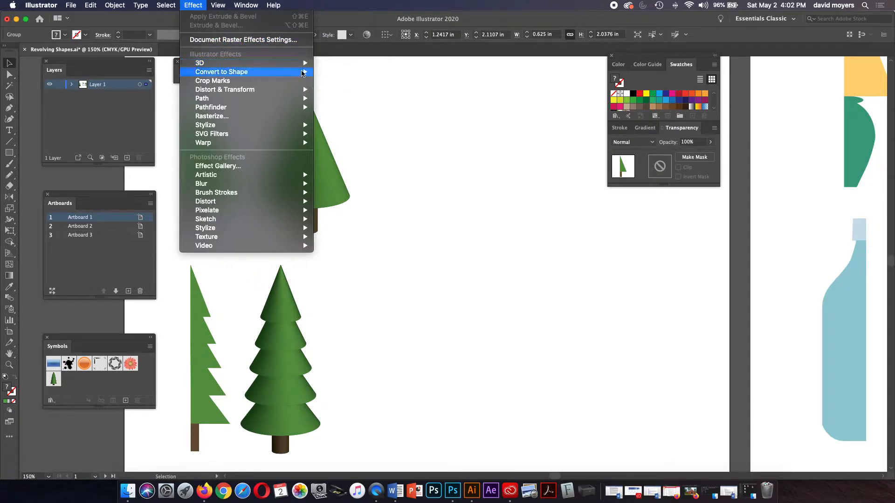
{"action": "mouse_move", "coordinate": [303, 63]}
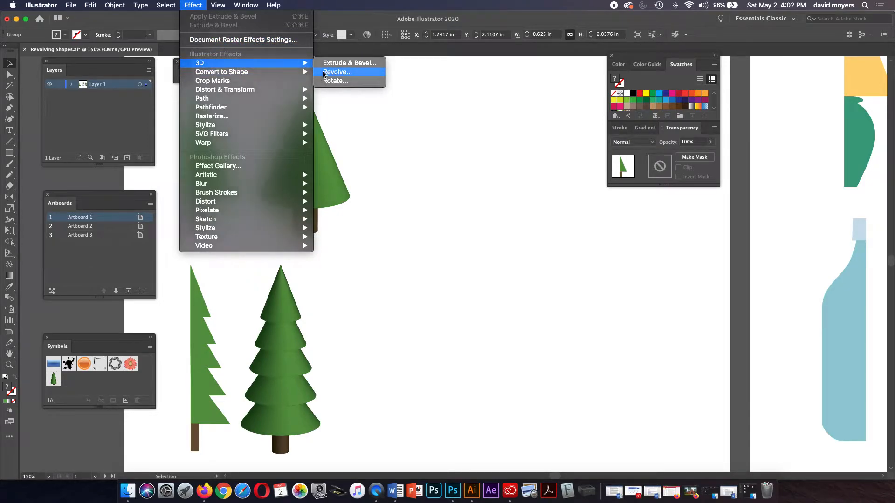
{"action": "left_click", "coordinate": [324, 73]}
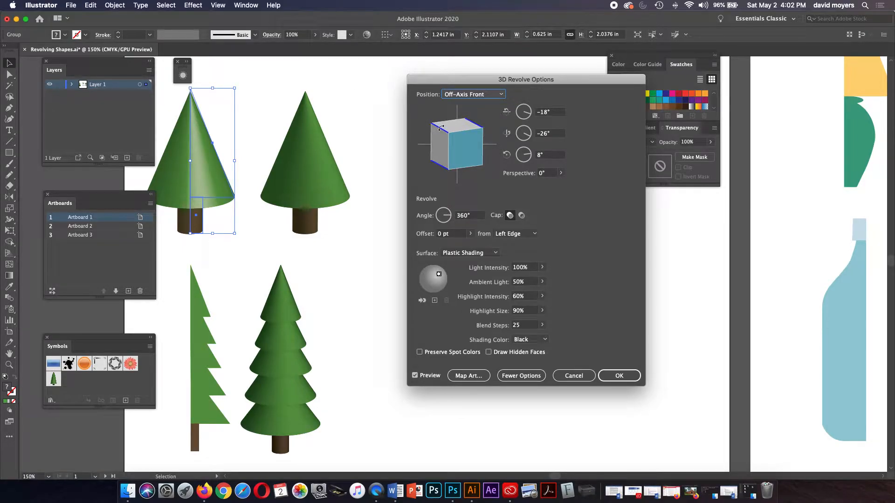
Step: Preview the cone in Off-Axis Left, Isometric Left, Isometric Right and Off-Axis Top positions
{"action": "left_click", "coordinate": [456, 95]}
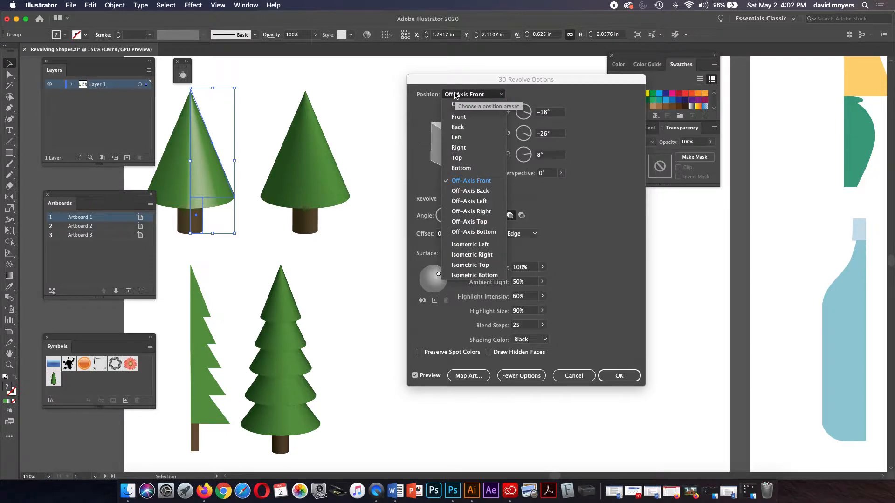
{"action": "left_click", "coordinate": [468, 198]}
{"action": "left_click", "coordinate": [477, 95]}
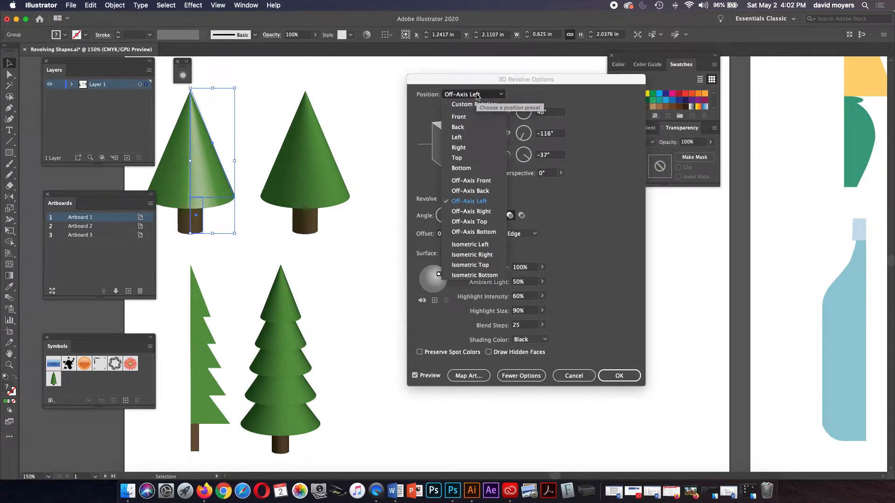
{"action": "left_click", "coordinate": [469, 245]}
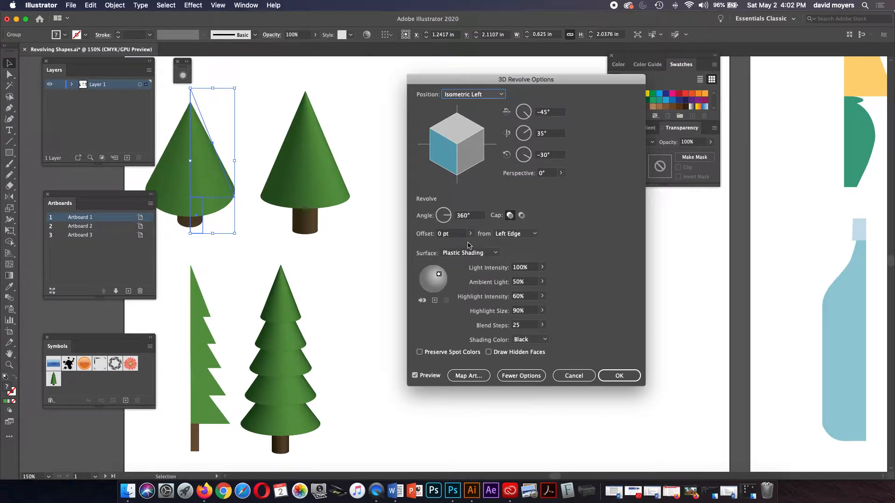
{"action": "left_click", "coordinate": [472, 96]}
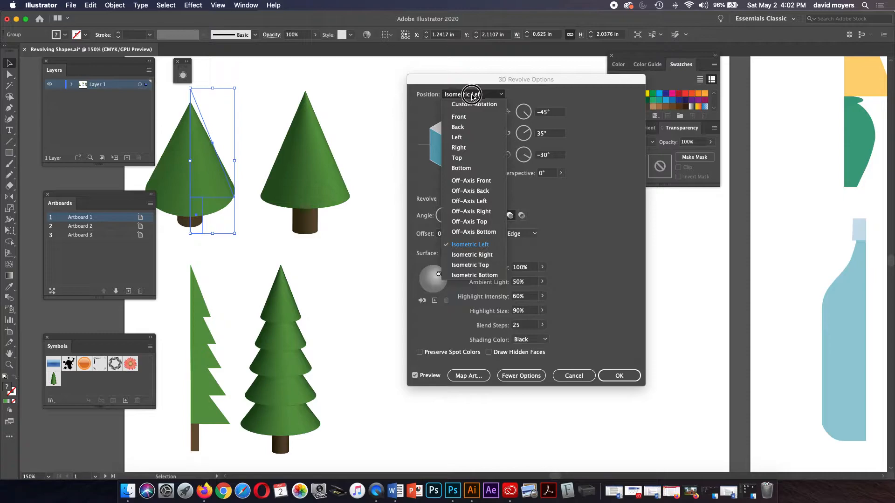
{"action": "left_click", "coordinate": [477, 254]}
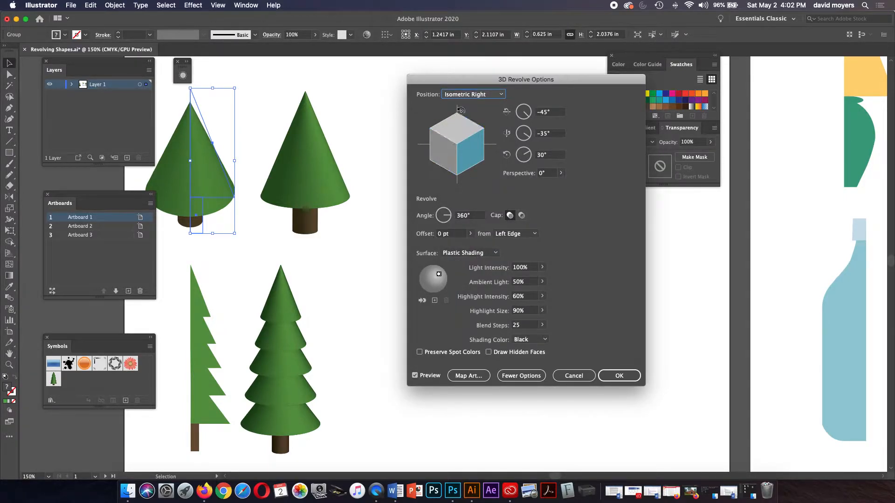
{"action": "left_click", "coordinate": [463, 94]}
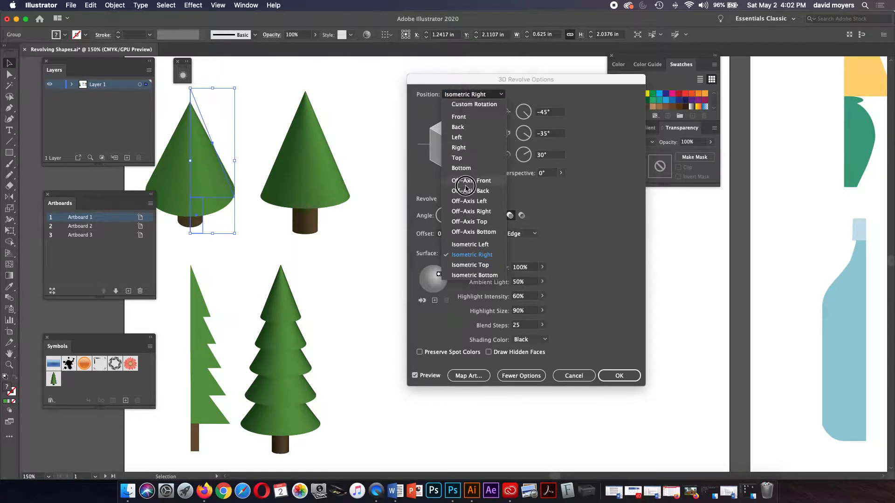
{"action": "left_click", "coordinate": [468, 222]}
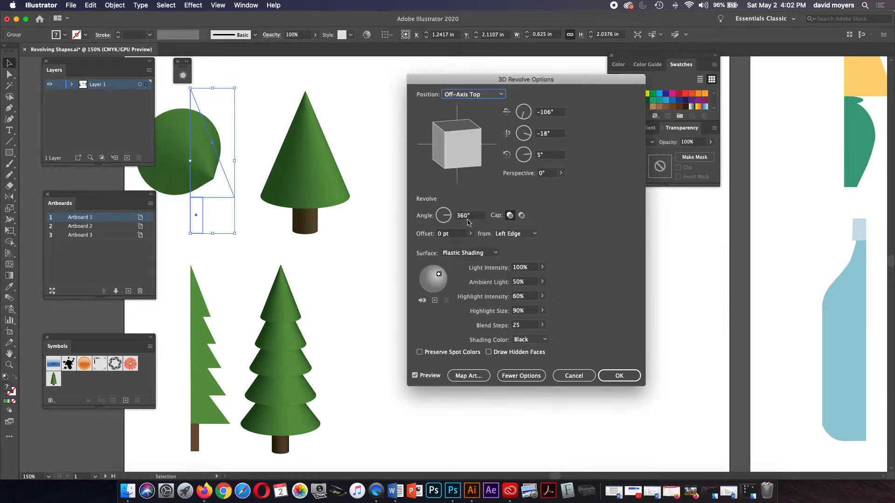
Step: Go back through Front and Off-Axis Front, then drag to a custom -24°, -24°, 10° rotation
{"action": "left_click", "coordinate": [452, 95]}
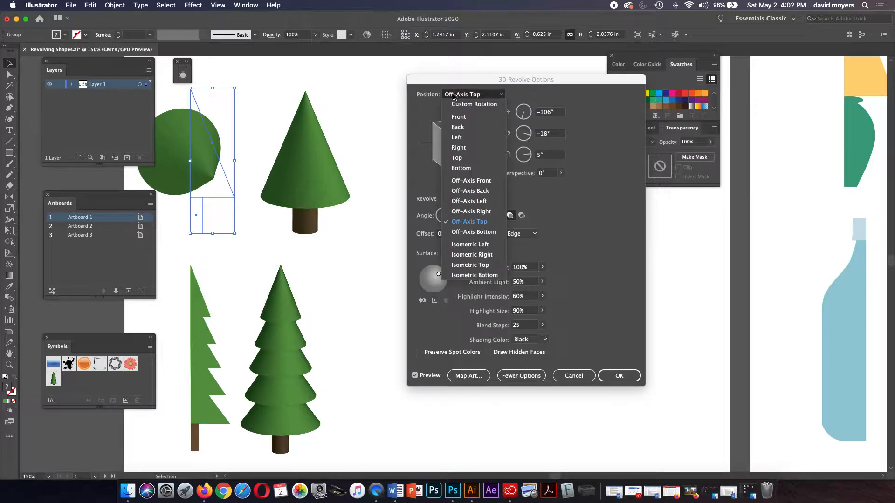
{"action": "left_click", "coordinate": [465, 117]}
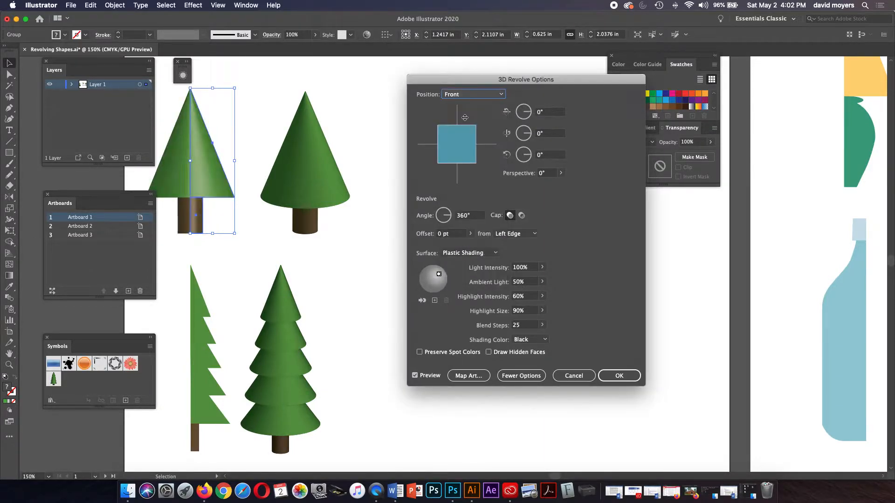
{"action": "left_click", "coordinate": [467, 95]}
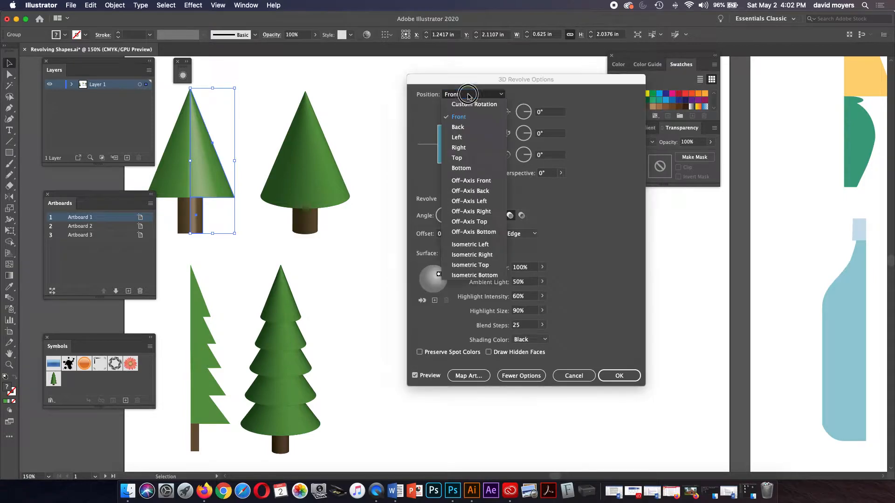
{"action": "left_click", "coordinate": [471, 179]}
{"action": "left_click_drag", "start_coordinate": [461, 130], "coordinate": [443, 131]}
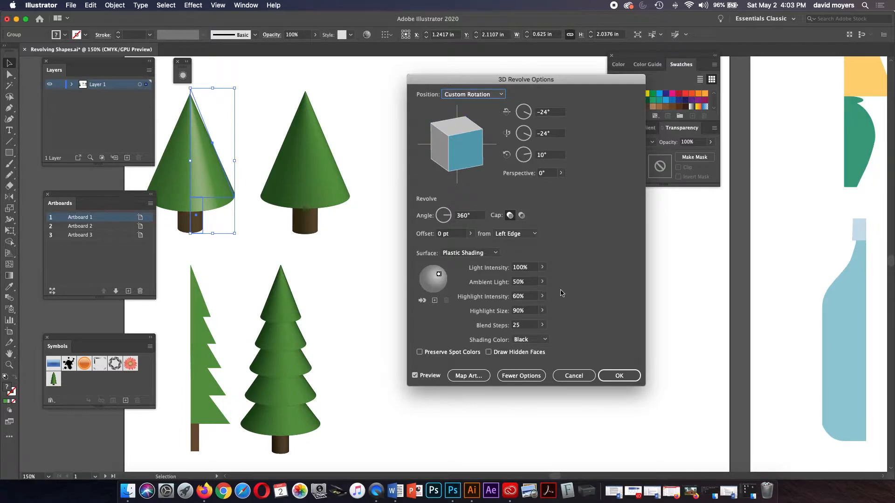
{"action": "left_click", "coordinate": [478, 256]}
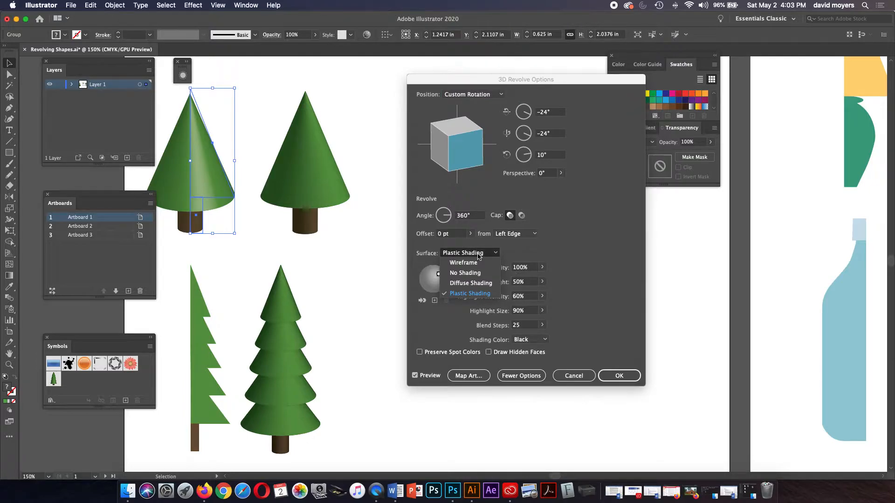
Step: Preview the cone as Wireframe and No Shading, then settle on Diffuse Shading
{"action": "left_click", "coordinate": [473, 263]}
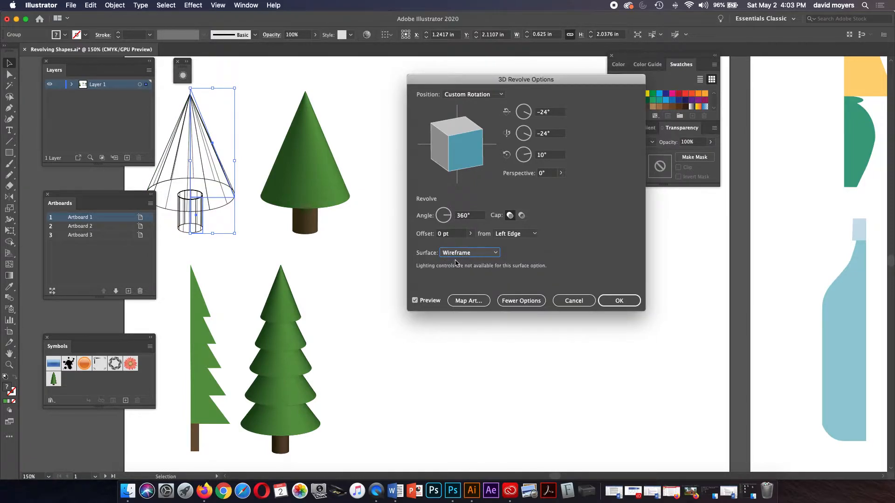
{"action": "left_click", "coordinate": [459, 253]}
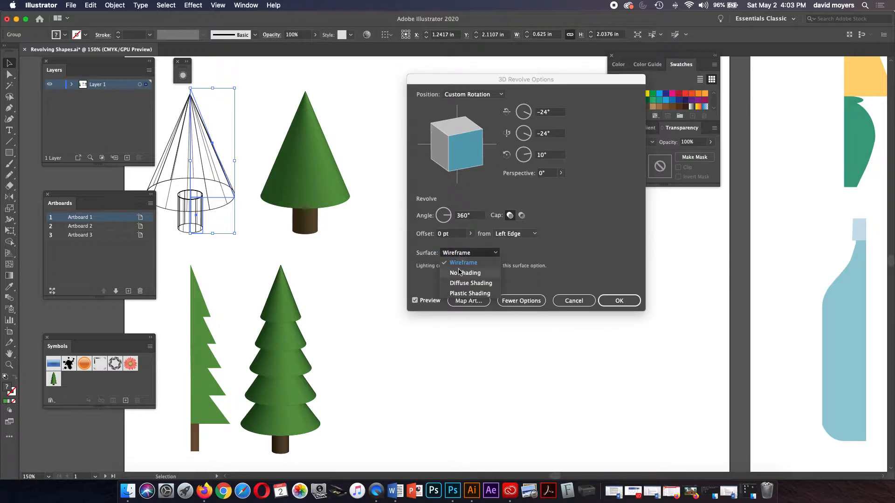
{"action": "left_click", "coordinate": [462, 273]}
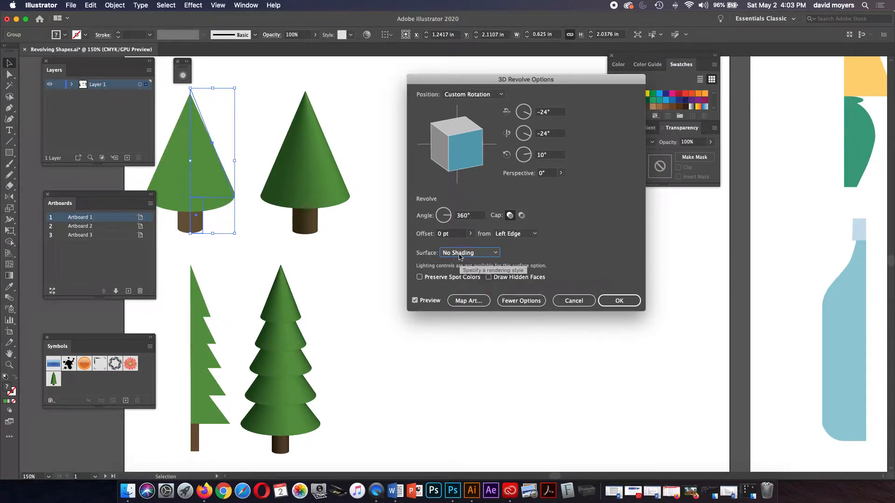
{"action": "left_click", "coordinate": [460, 253]}
{"action": "left_click", "coordinate": [458, 282]}
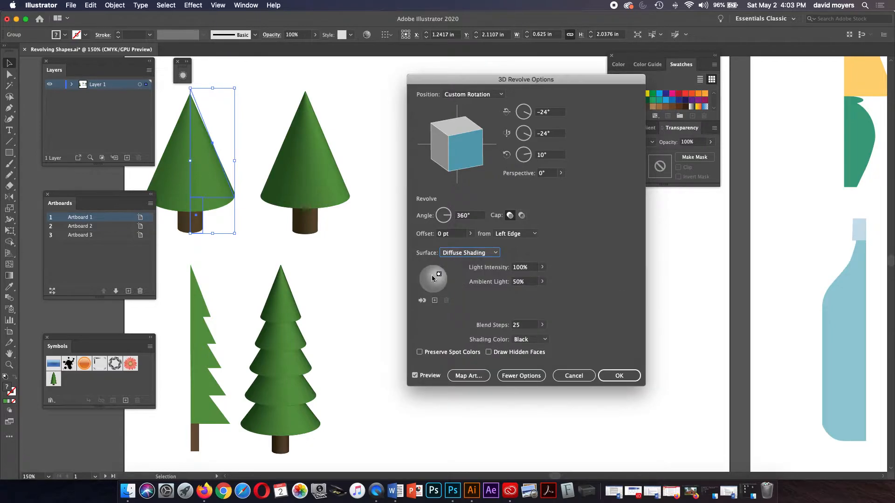
{"action": "left_click", "coordinate": [542, 281]}
Step: Try 4% ambient light, Plastic Shading and a moved light, then cancel the revolve
{"action": "left_click_drag", "start_coordinate": [524, 293], "coordinate": [508, 294]}
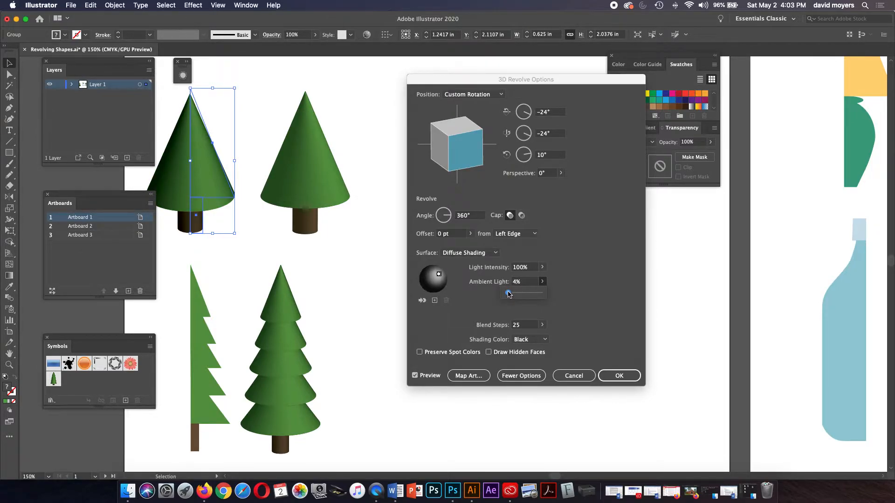
{"action": "left_click", "coordinate": [466, 252]}
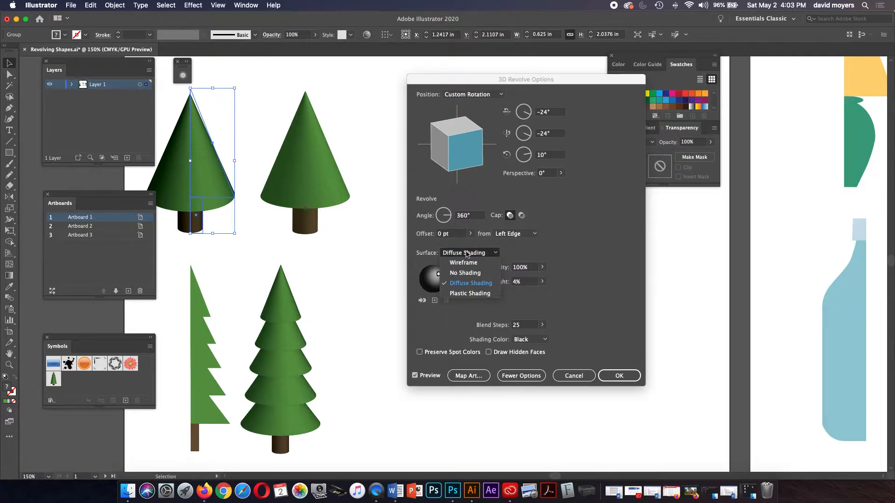
{"action": "left_click", "coordinate": [466, 294]}
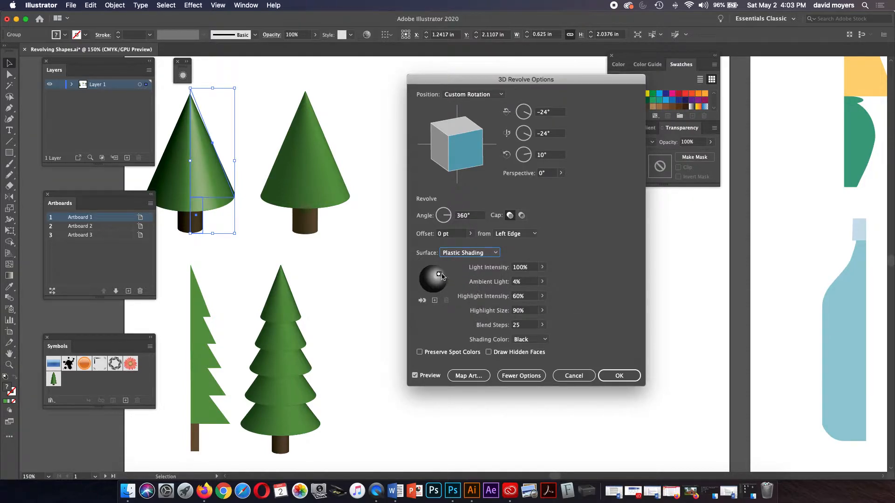
{"action": "left_click_drag", "start_coordinate": [440, 275], "coordinate": [443, 276]}
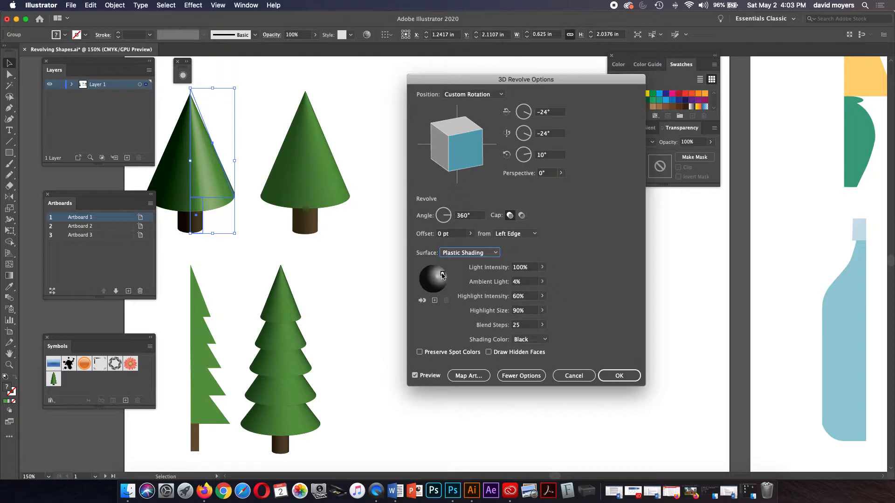
{"action": "left_click_drag", "start_coordinate": [442, 275], "coordinate": [424, 275]}
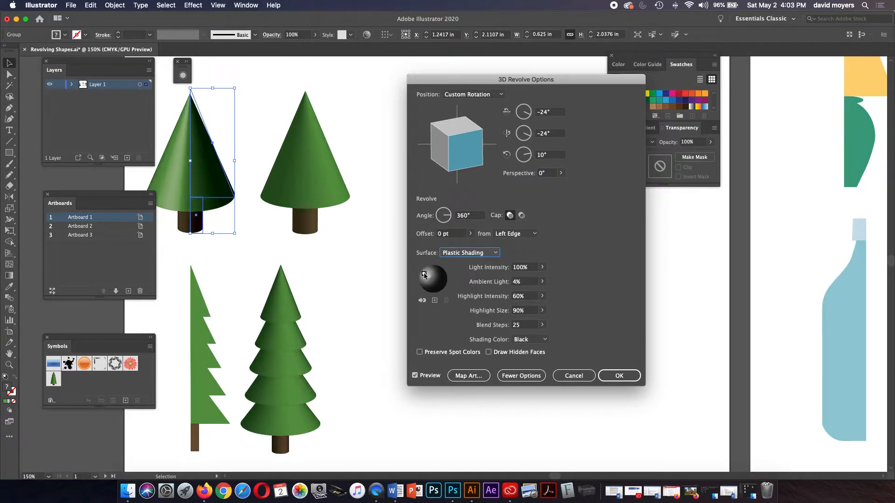
{"action": "left_click", "coordinate": [612, 375]}
{"action": "left_click", "coordinate": [573, 376]}
Step: Show the rulers and place a vertical guide to the right of the two trees
{"action": "left_click", "coordinate": [493, 242]}
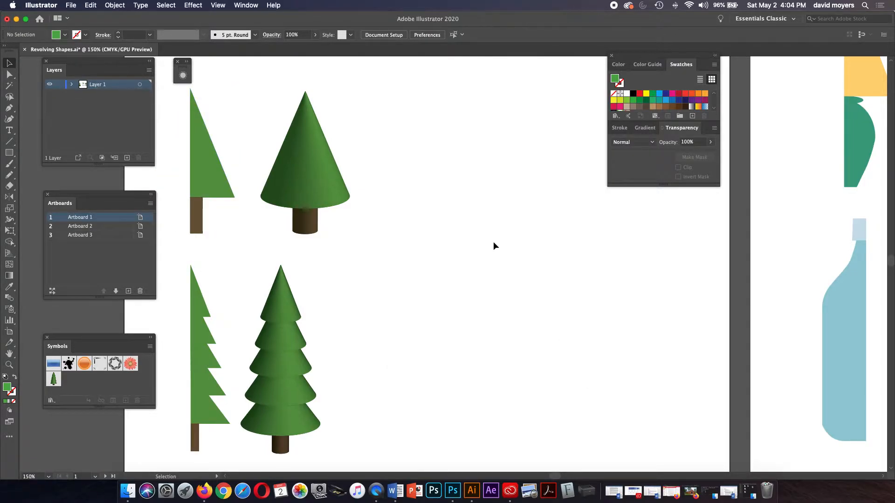
{"action": "key", "text": "a"}
{"action": "key", "text": "v"}
{"action": "key", "text": "super+r"}
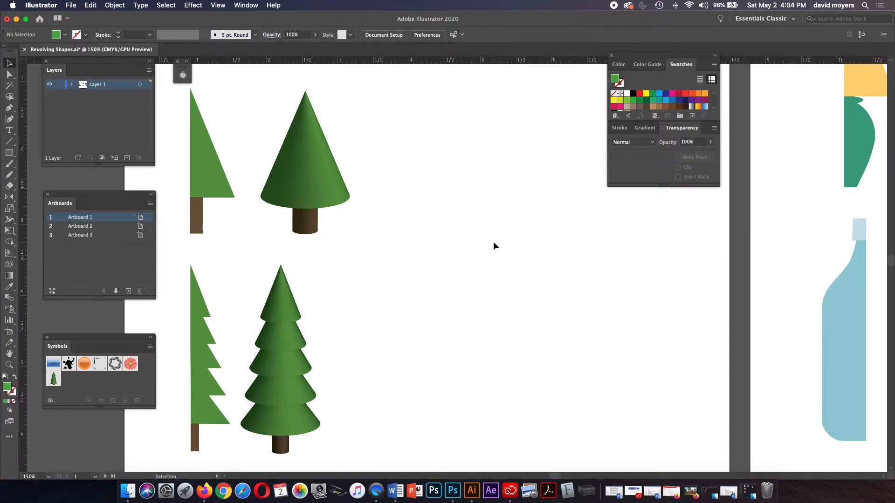
{"action": "left_click_drag", "start_coordinate": [25, 179], "coordinate": [459, 226]}
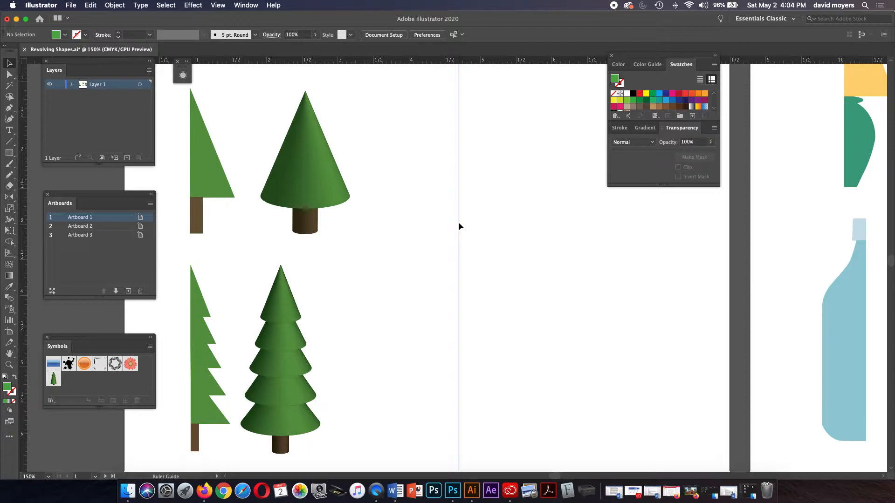
{"action": "key", "text": "Delete"}
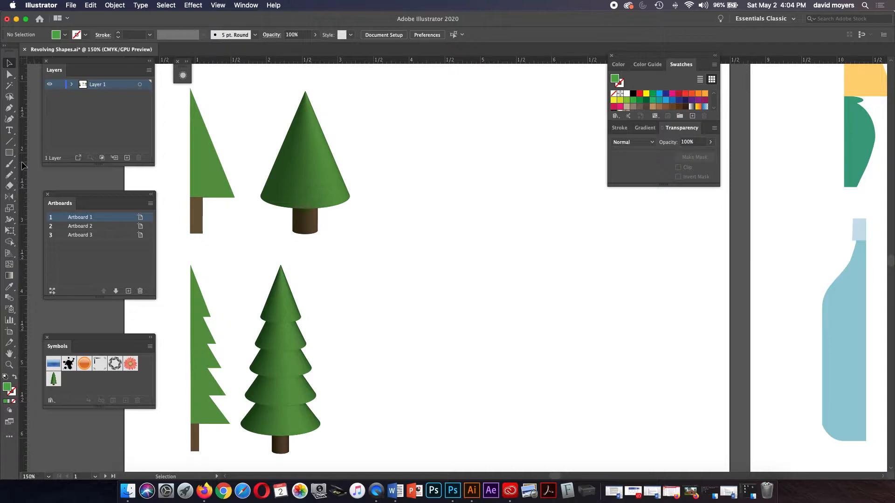
{"action": "left_click_drag", "start_coordinate": [22, 162], "coordinate": [463, 171]}
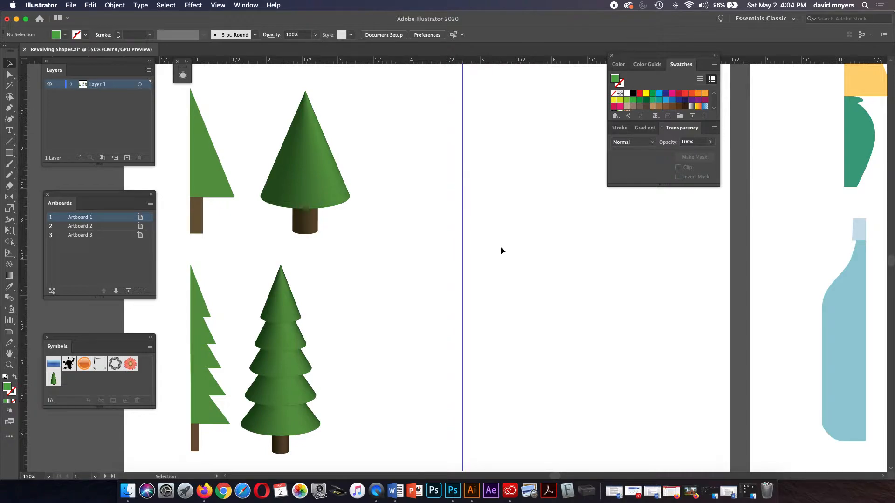
{"action": "key", "text": "p"}
Step: Pen the top two zigzag tiers from the guide, toggling Smart Guides off and back on
{"action": "left_click", "coordinate": [462, 131]}
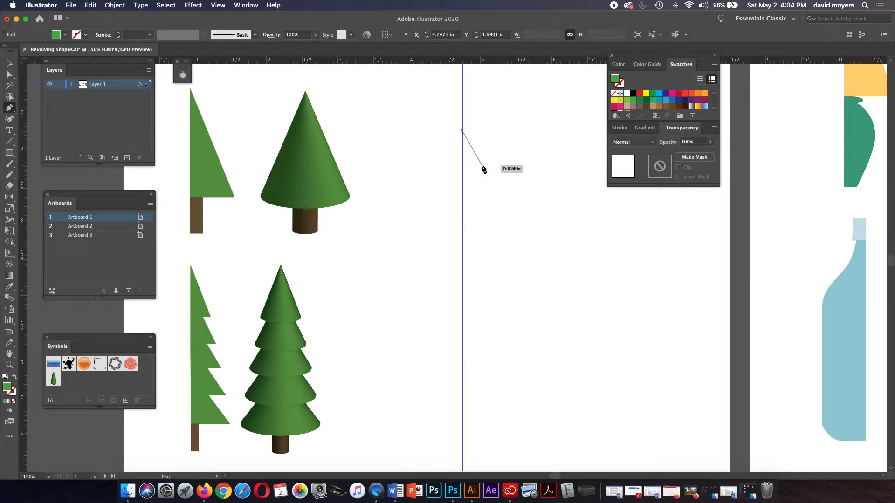
{"action": "left_click", "coordinate": [481, 164]}
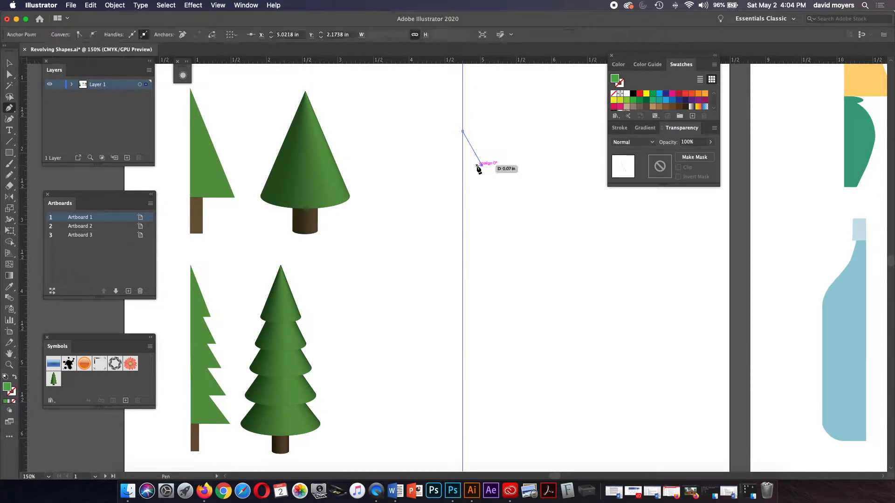
{"action": "left_click", "coordinate": [476, 164]}
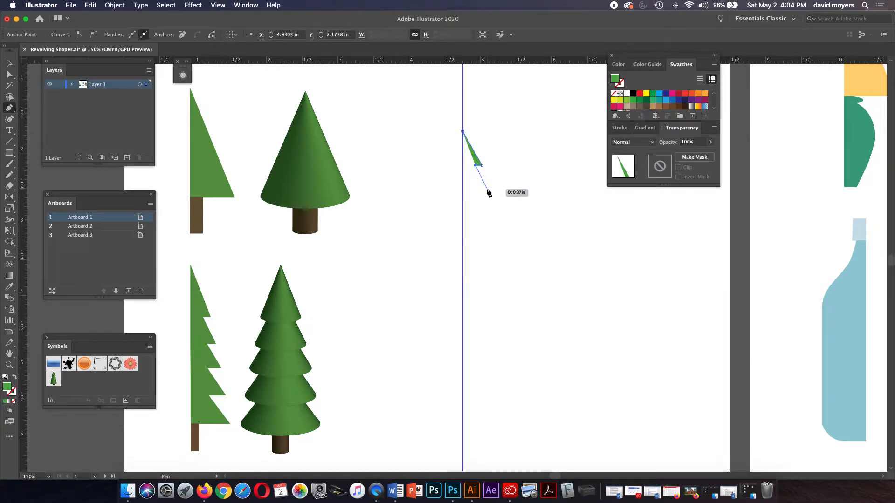
{"action": "left_click", "coordinate": [217, 5]}
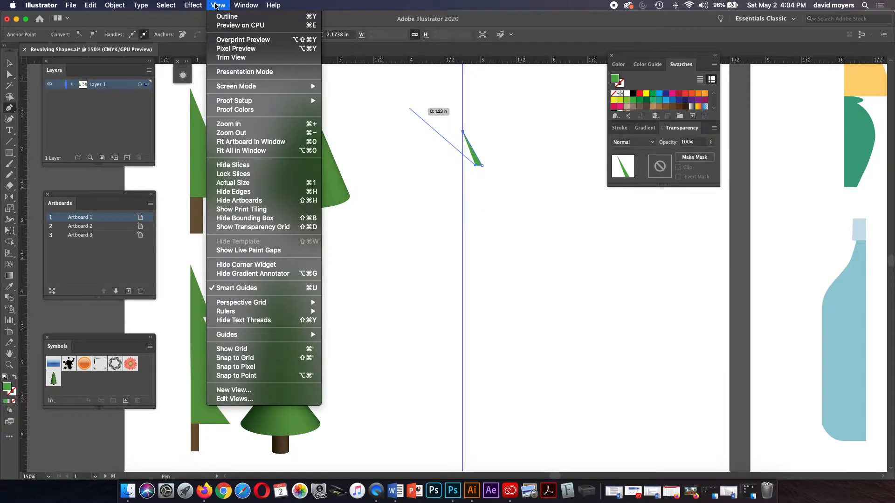
{"action": "left_click", "coordinate": [236, 289]}
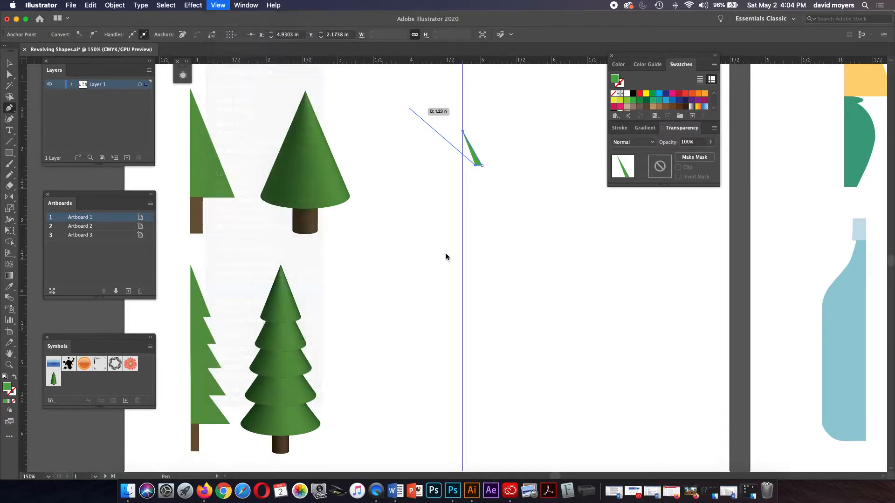
{"action": "left_click", "coordinate": [488, 191]}
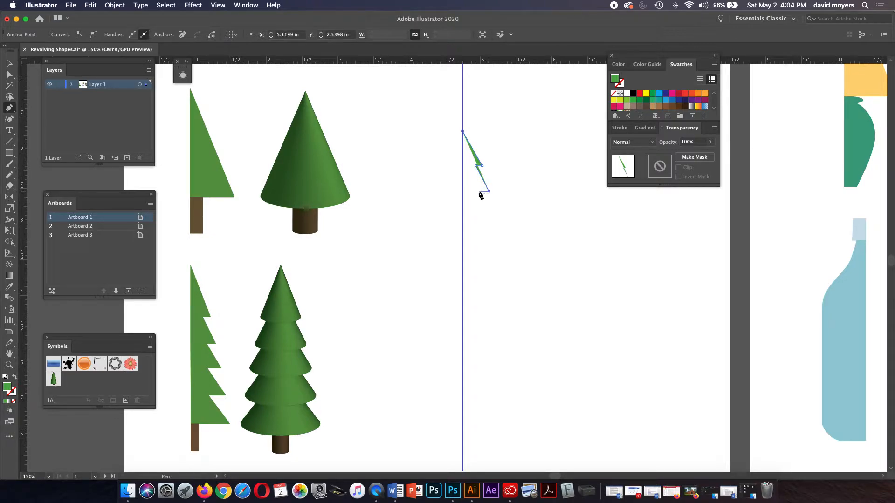
{"action": "left_click", "coordinate": [479, 191]}
{"action": "left_click", "coordinate": [216, 6]}
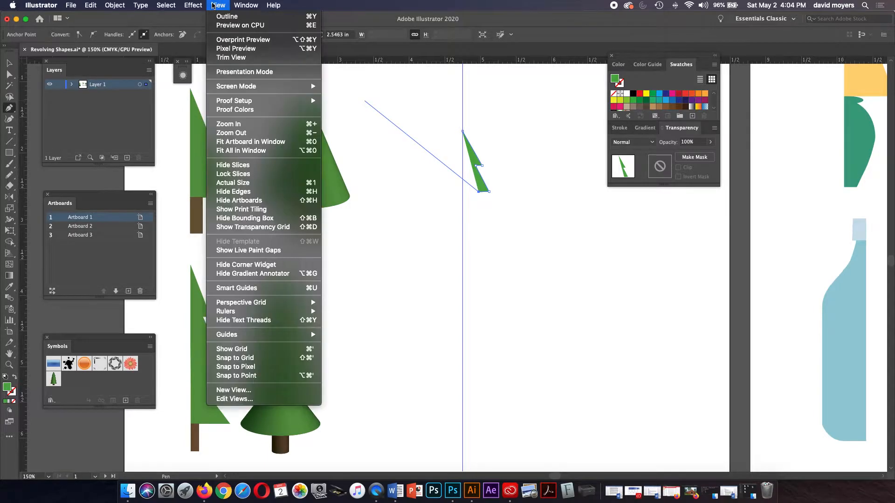
{"action": "left_click", "coordinate": [236, 288]}
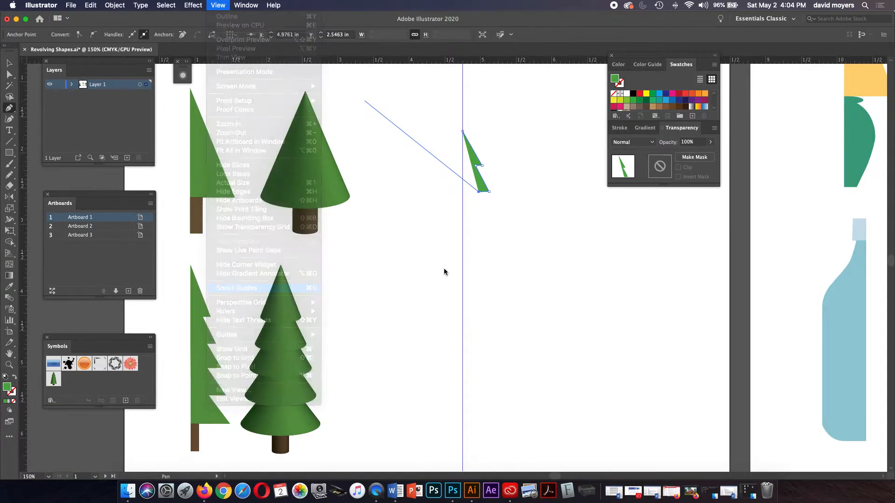
Step: Add the bottom branch tip and guide corner, then close the profile at its start
{"action": "left_click", "coordinate": [493, 219]}
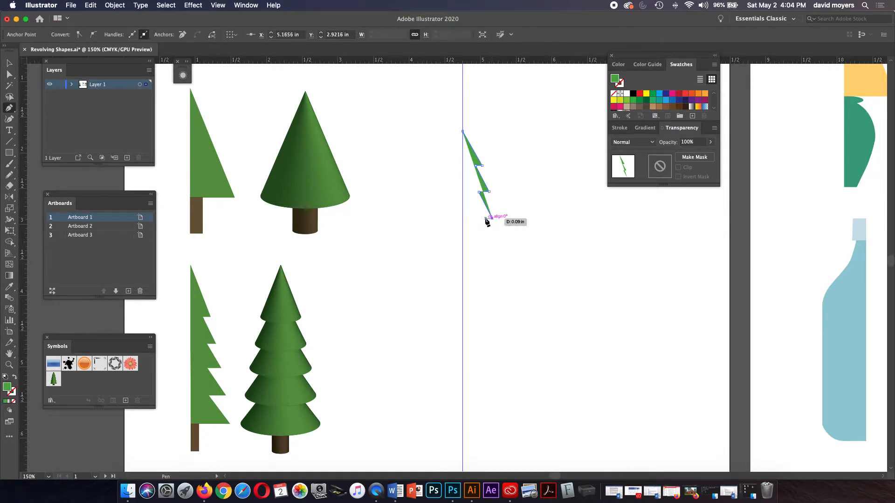
{"action": "left_click", "coordinate": [480, 219]}
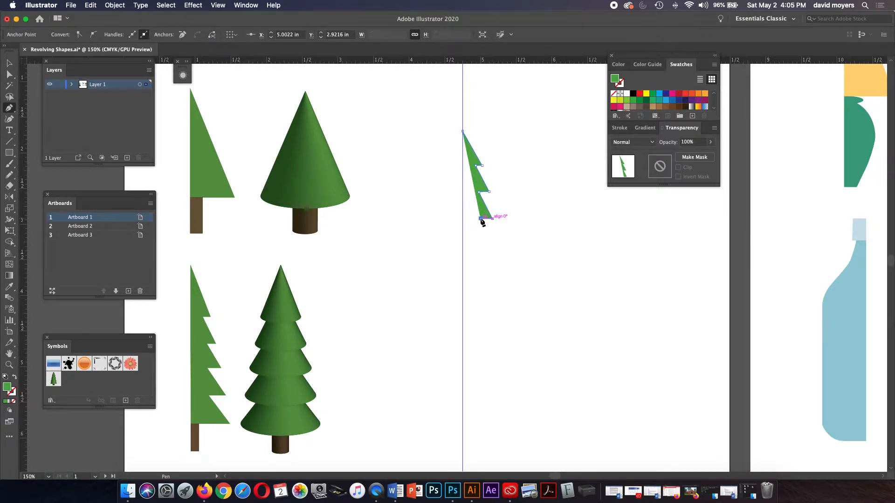
{"action": "key", "text": "super+z"}
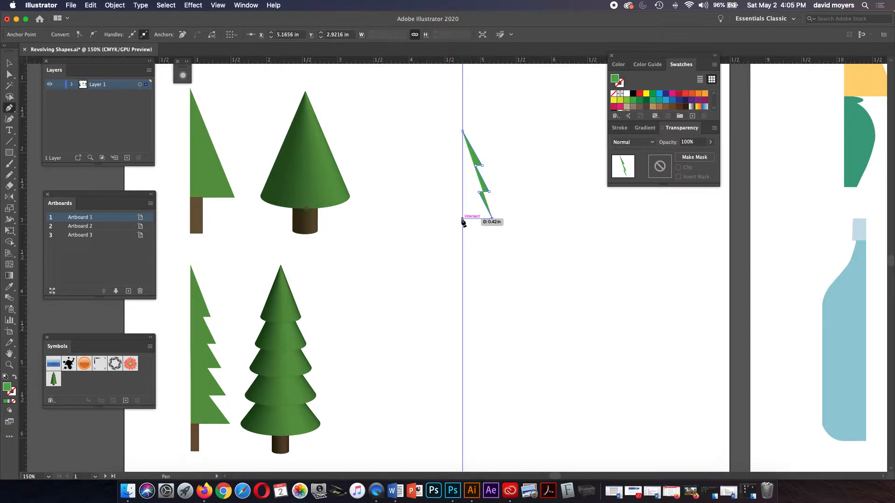
{"action": "left_click", "coordinate": [462, 218]}
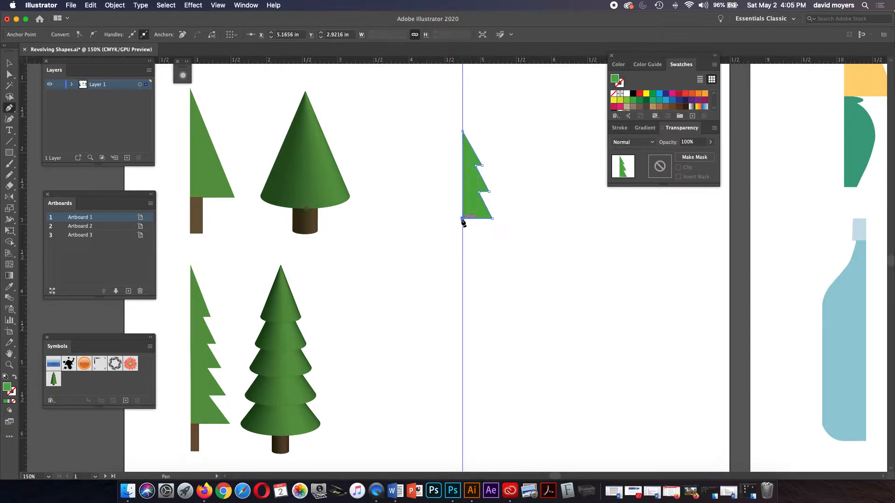
{"action": "left_click", "coordinate": [462, 132]}
Step: Adjust the upper and lower notch points with Direct Selection and zoom in on the profile
{"action": "key", "text": "a"}
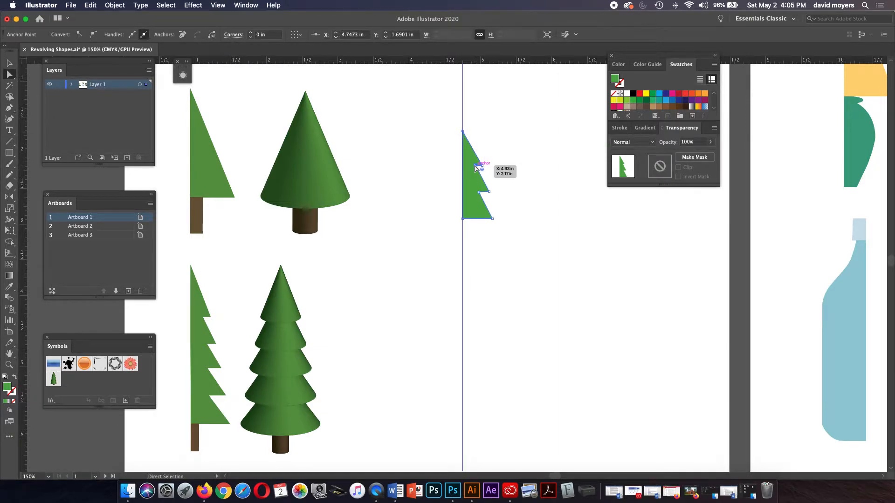
{"action": "left_click_drag", "start_coordinate": [475, 167], "coordinate": [495, 237]}
{"action": "left_click", "coordinate": [486, 167]}
{"action": "left_click", "coordinate": [499, 194]}
{"action": "key", "text": "super+space"}
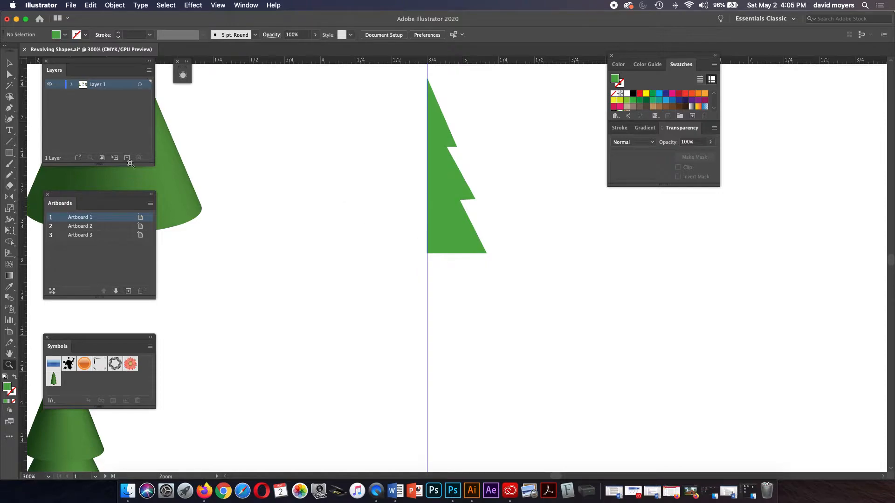
Step: Draw a trunk rectangle under the tree and fill it brown at C31 M60 Y80 K25
{"action": "left_click", "coordinate": [9, 152]}
{"action": "left_click_drag", "start_coordinate": [427, 253], "coordinate": [439, 287]}
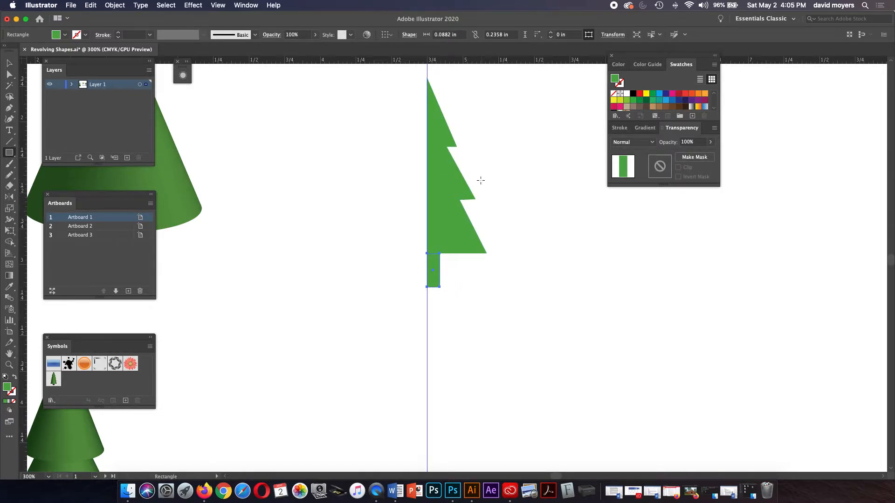
{"action": "left_click", "coordinate": [665, 107]}
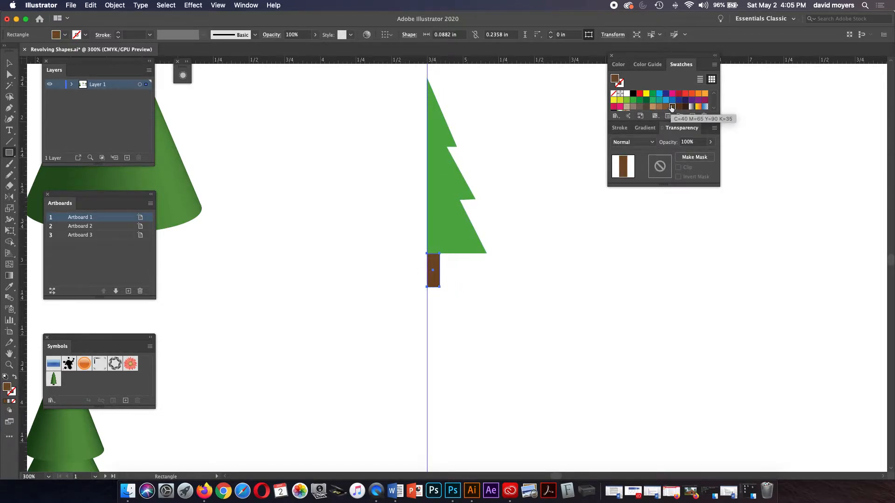
{"action": "left_click", "coordinate": [665, 107]}
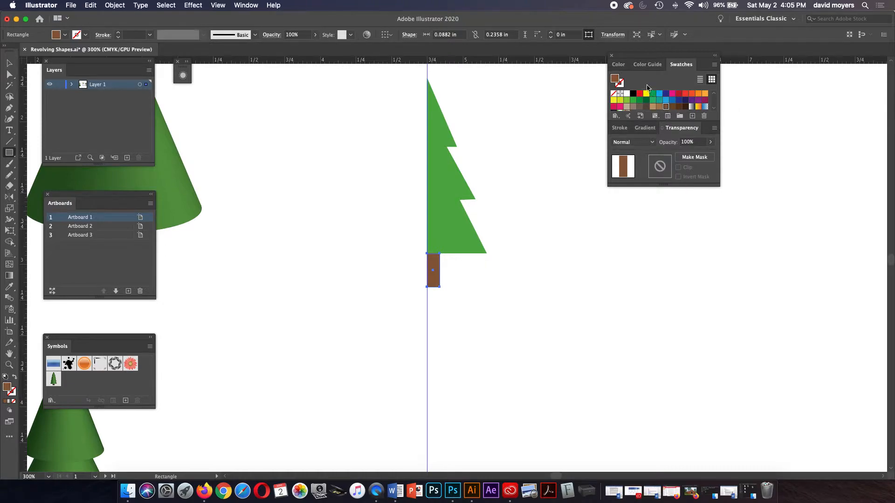
{"action": "left_click", "coordinate": [618, 65]}
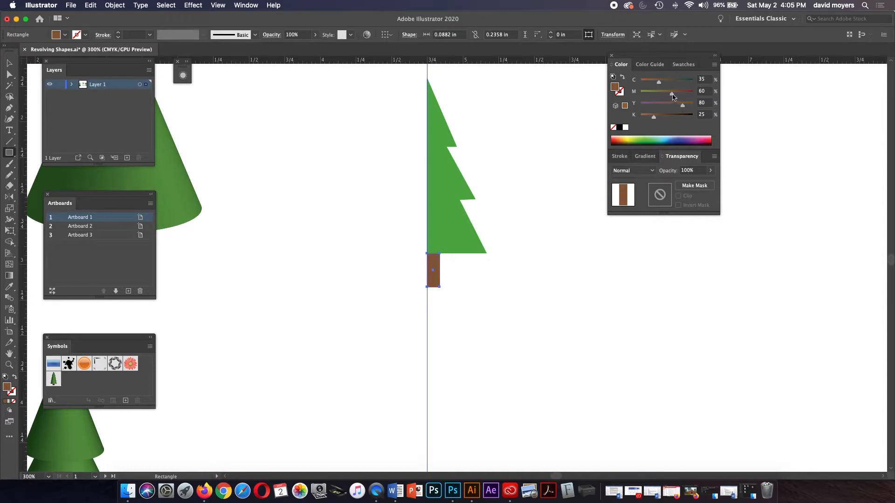
{"action": "left_click_drag", "start_coordinate": [659, 83], "coordinate": [657, 84]}
{"action": "left_click", "coordinate": [10, 63]}
{"action": "left_click", "coordinate": [285, 136]}
{"action": "key", "text": "z"}
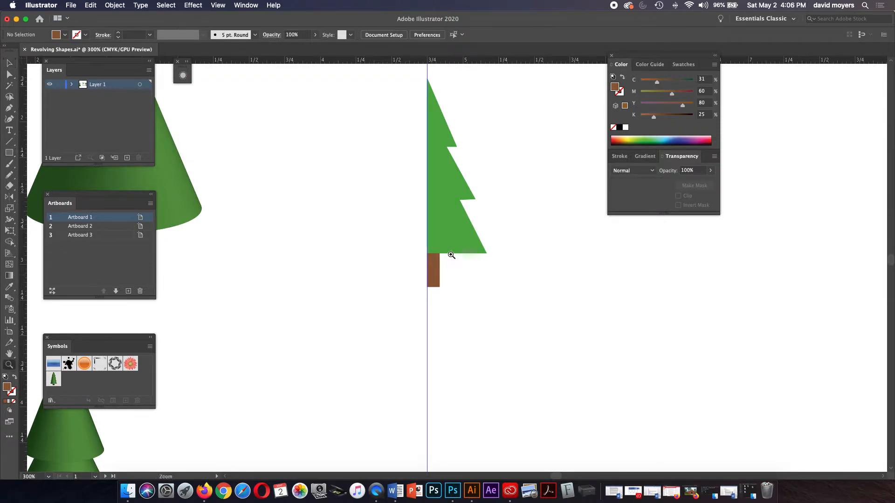
{"action": "left_click_drag", "start_coordinate": [456, 242], "coordinate": [549, 261]}
{"action": "left_click_drag", "start_coordinate": [361, 250], "coordinate": [456, 292]}
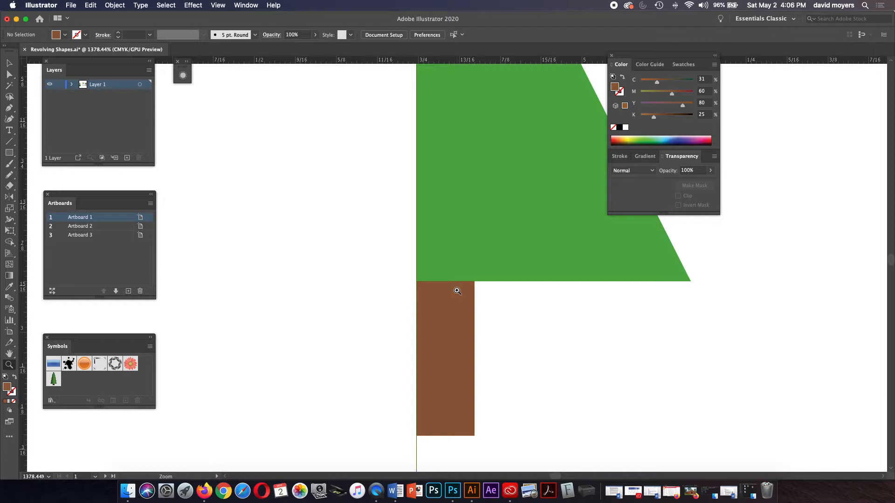
{"action": "key", "text": "v"}
{"action": "key", "text": "super+y"}
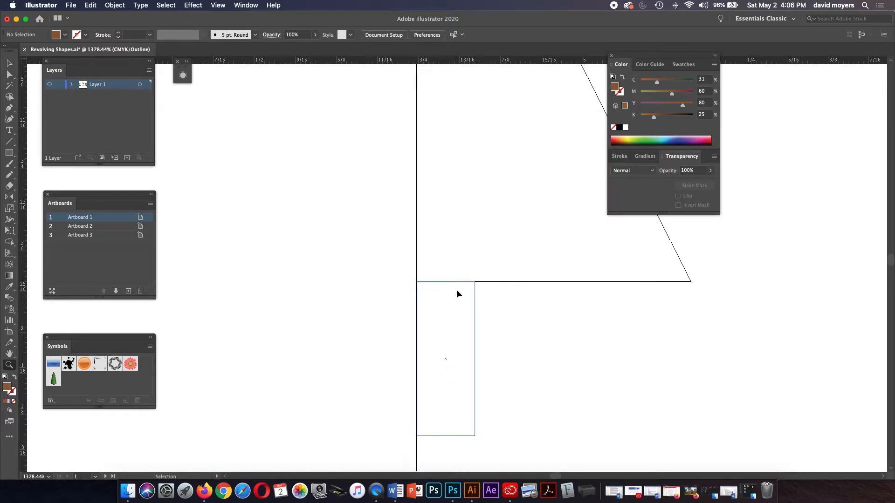
{"action": "key", "text": "super+y"}
{"action": "key", "text": "super+minus"}
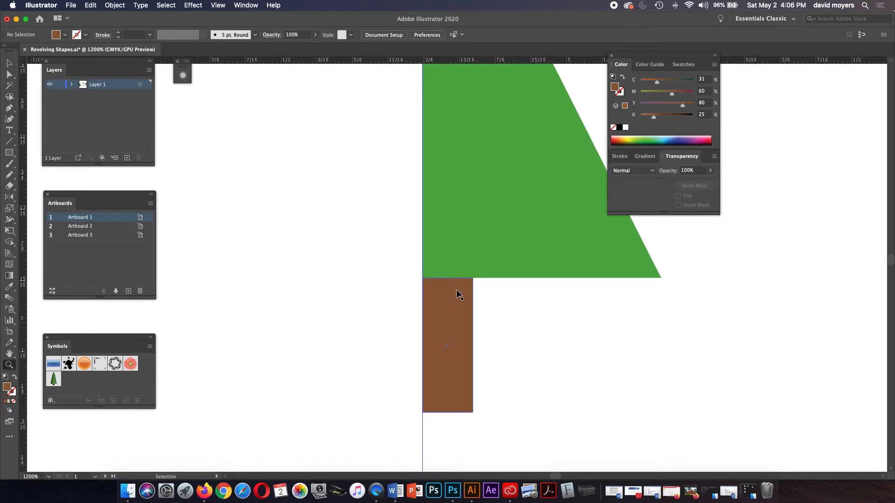
{"action": "key", "text": "super+minus"}
{"action": "key", "text": "super+minus"}
{"action": "key", "text": "super+minus"}
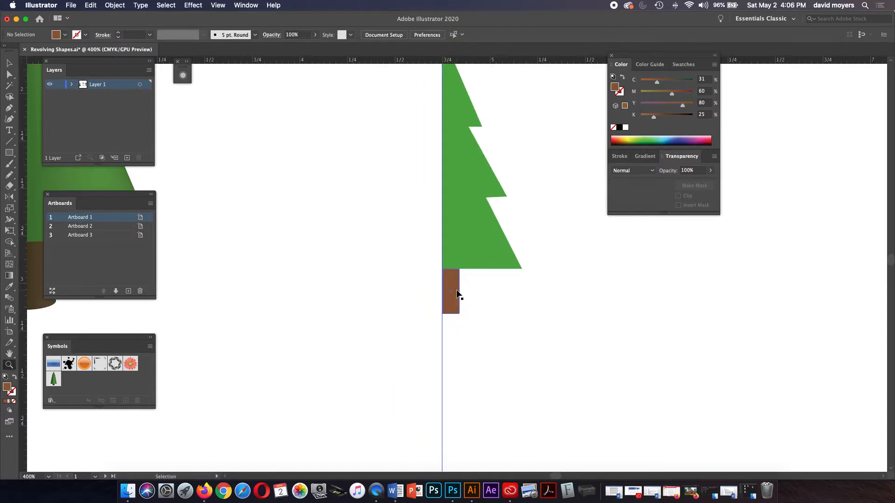
{"action": "key", "text": "super+minus"}
{"action": "left_click_drag", "start_coordinate": [455, 290], "coordinate": [355, 338]}
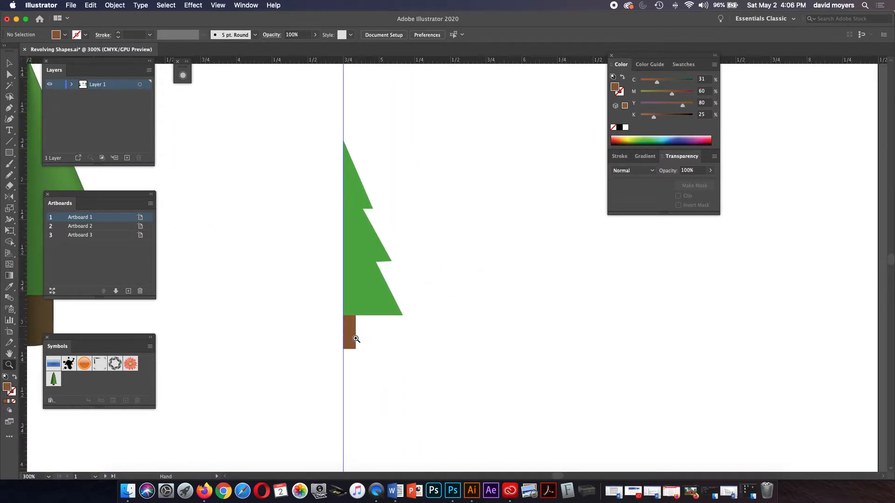
{"action": "key", "text": "v"}
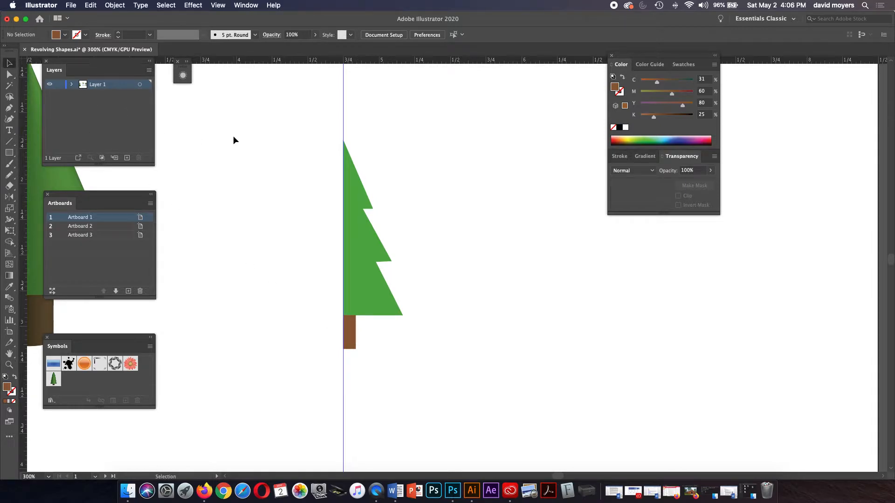
{"action": "left_click", "coordinate": [385, 301]}
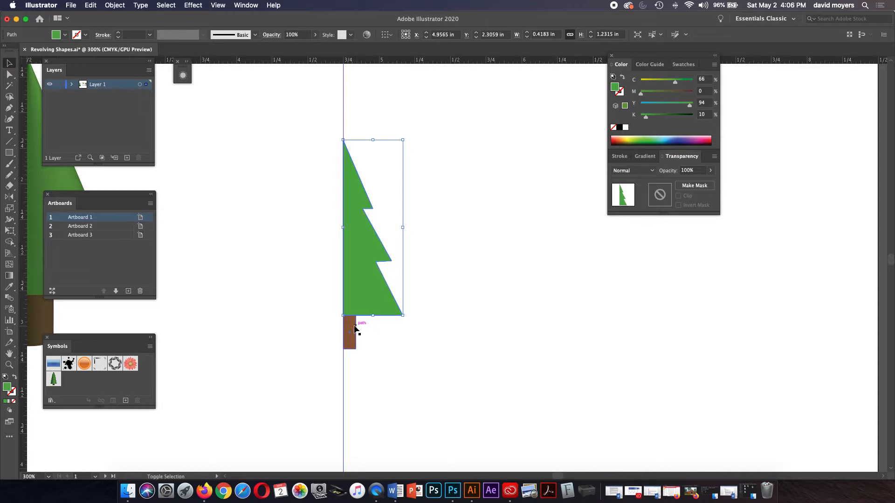
{"action": "left_click", "coordinate": [398, 329]}
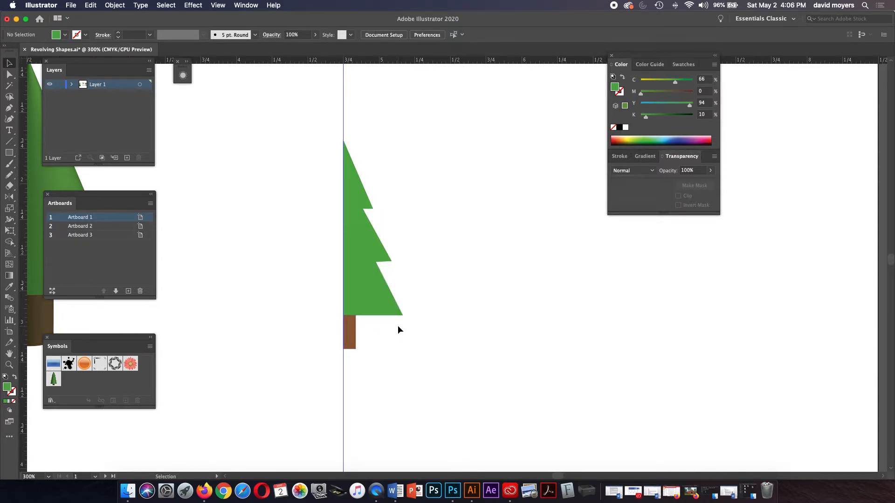
{"action": "left_click", "coordinate": [357, 329]}
{"action": "left_click", "coordinate": [362, 292], "text": "shift"}
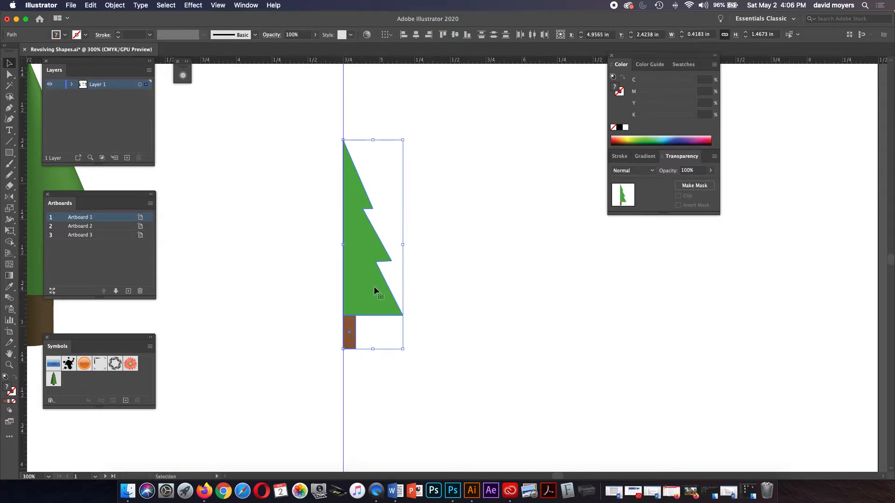
{"action": "left_click", "coordinate": [193, 5]}
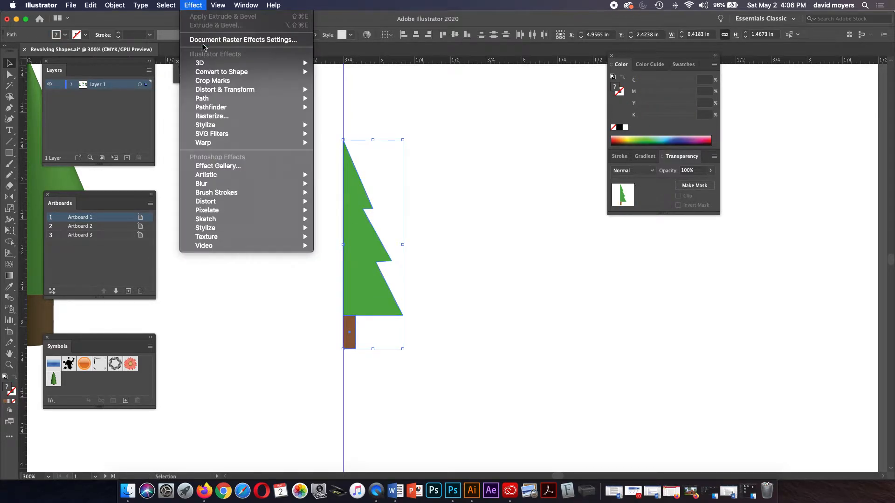
{"action": "mouse_move", "coordinate": [206, 63]}
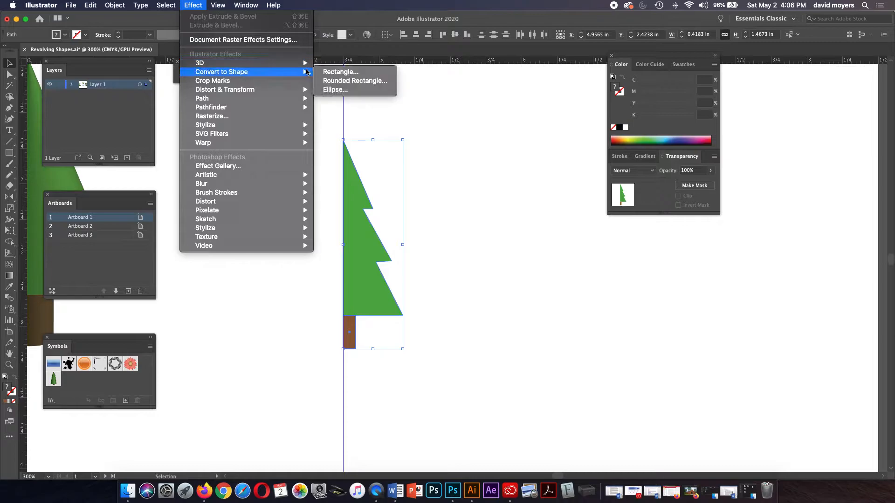
{"action": "left_click", "coordinate": [319, 72]}
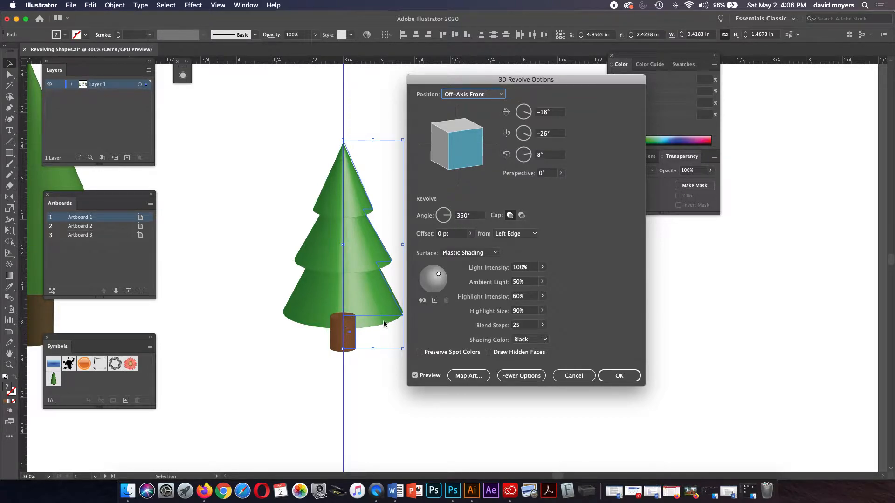
{"action": "left_click", "coordinate": [570, 373]}
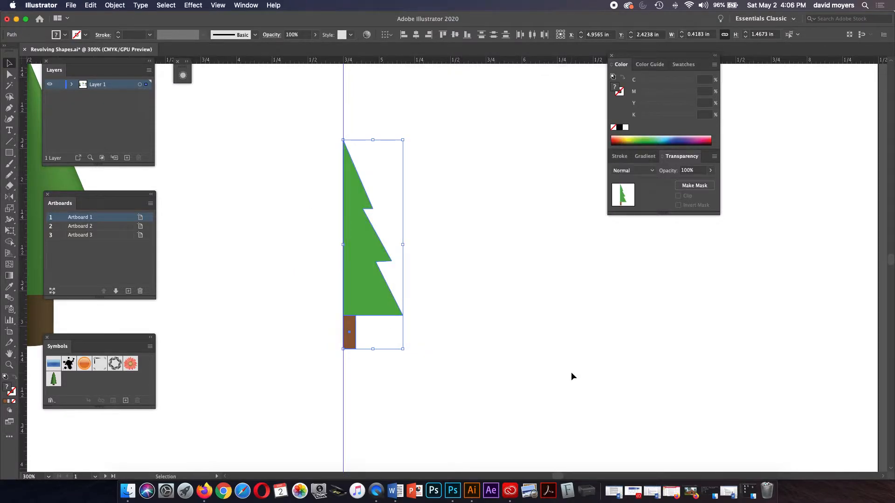
Step: Group the tree profile and trunk with Cmd+G
{"action": "key", "text": "a"}
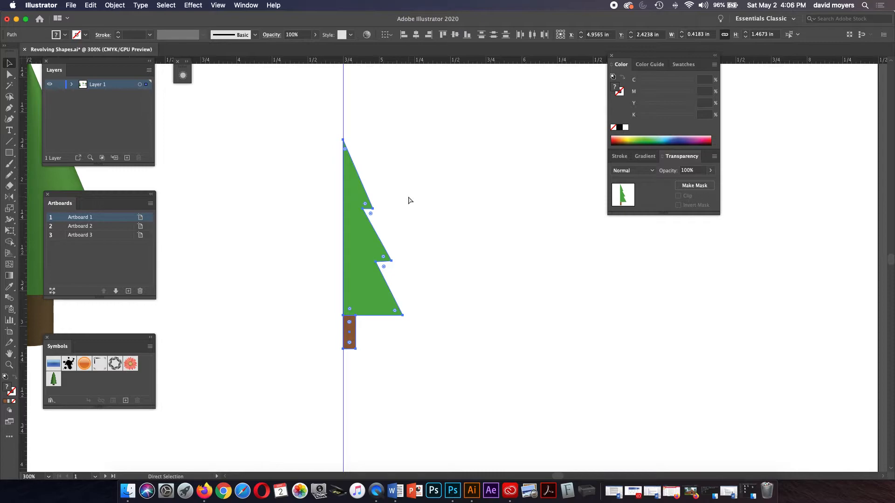
{"action": "key", "text": "super+g"}
{"action": "key", "text": "v"}
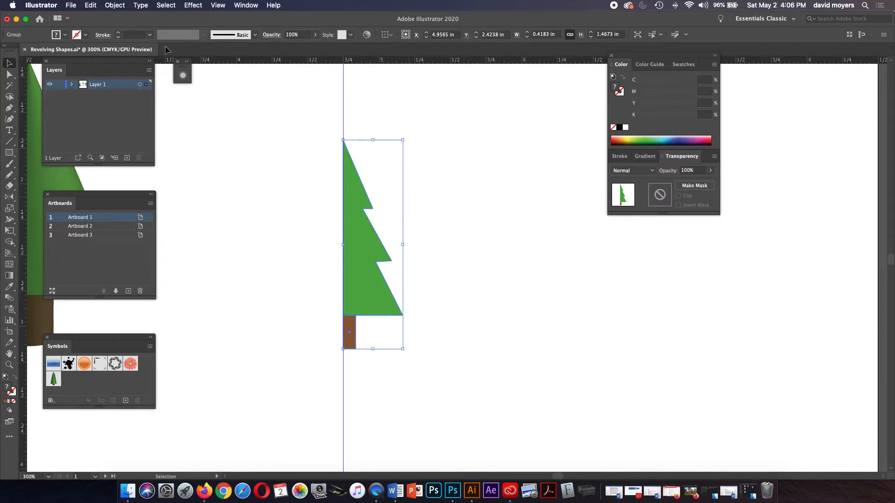
{"action": "left_click", "coordinate": [90, 5]}
{"action": "mouse_move", "coordinate": [107, 5]}
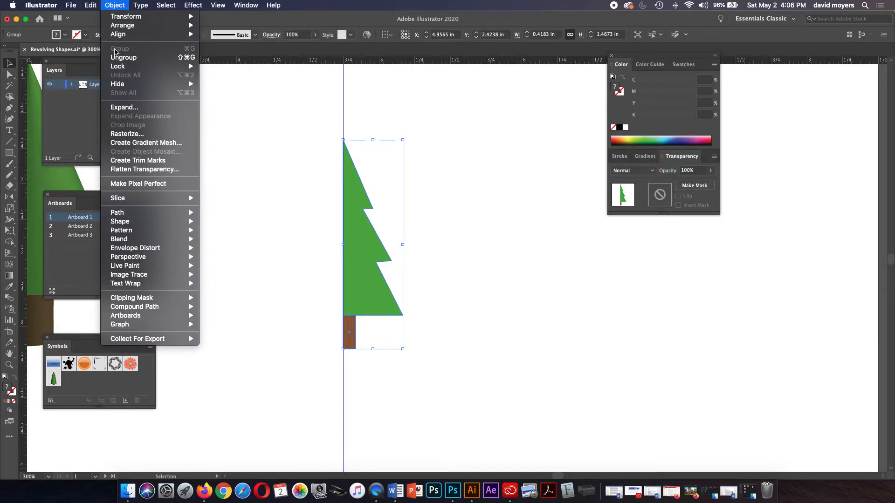
{"action": "left_click", "coordinate": [297, 153]}
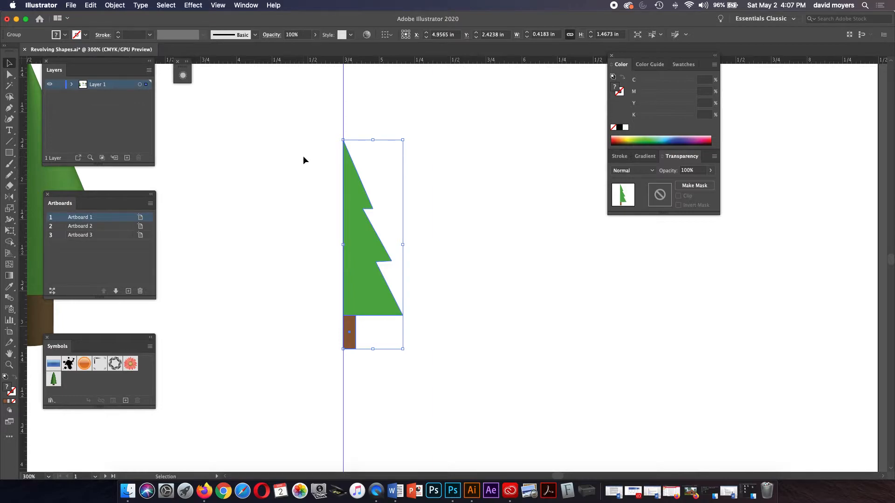
Step: Undo a trial move of the tree group, then apply Effect > 3D > Revolve to it
{"action": "left_click", "coordinate": [513, 246]}
{"action": "left_click_drag", "start_coordinate": [375, 260], "coordinate": [492, 254]}
{"action": "key", "text": "a"}
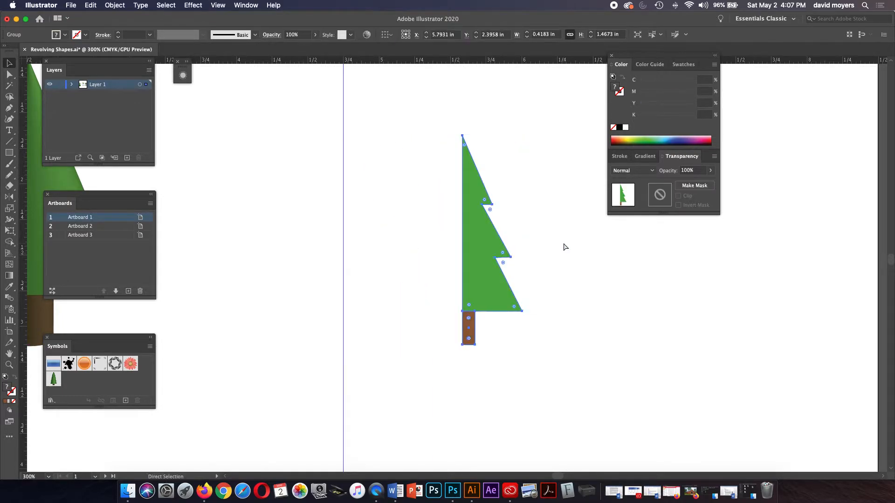
{"action": "key", "text": "super+z"}
{"action": "key", "text": "v"}
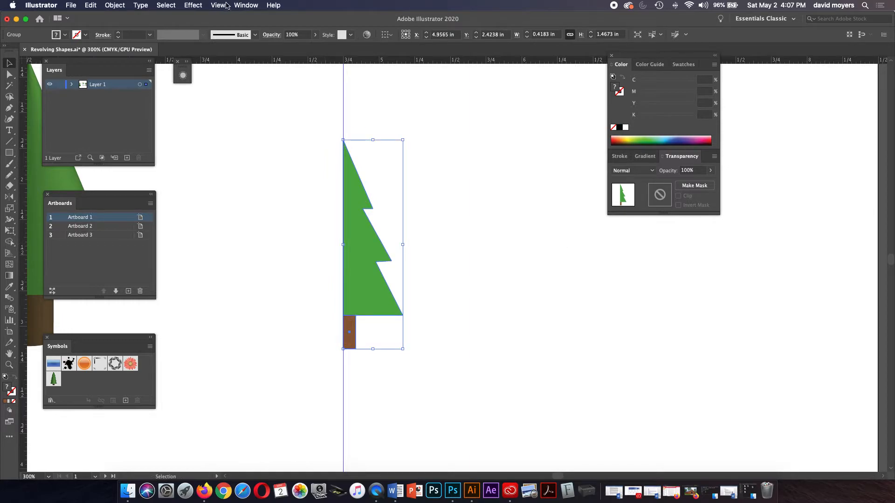
{"action": "left_click", "coordinate": [194, 5]}
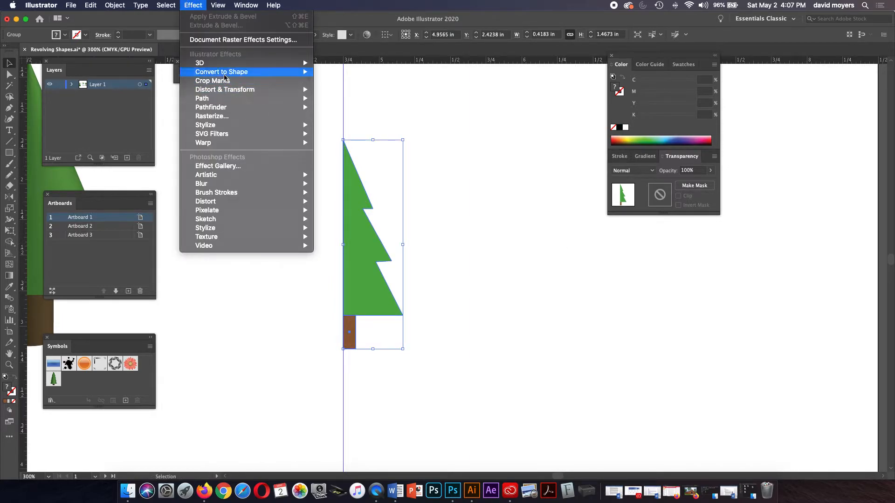
{"action": "mouse_move", "coordinate": [212, 63]}
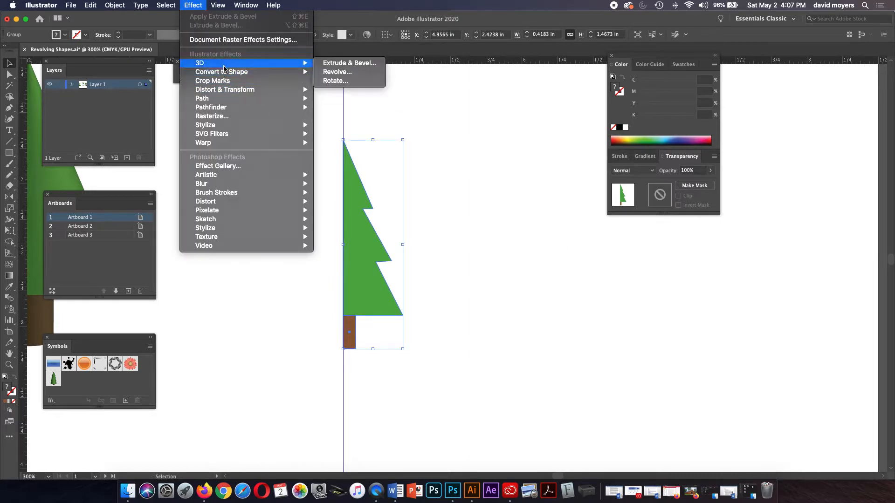
{"action": "left_click", "coordinate": [336, 71]}
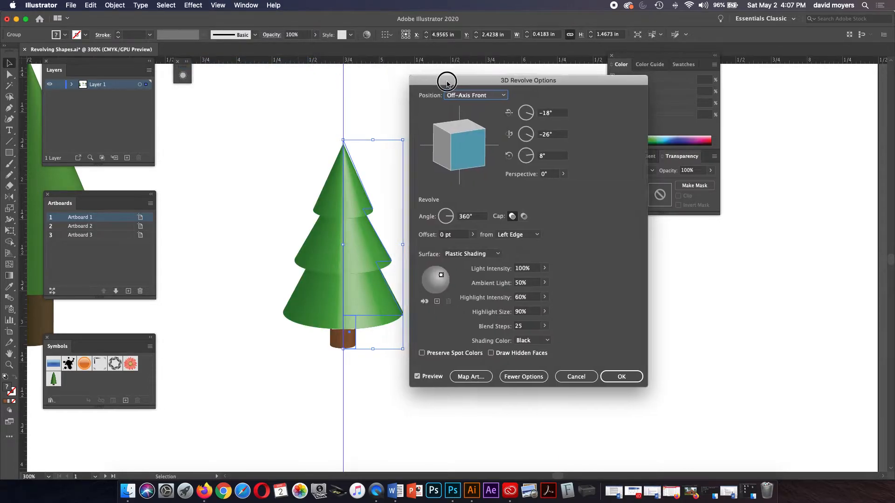
{"action": "left_click_drag", "start_coordinate": [445, 84], "coordinate": [559, 93]}
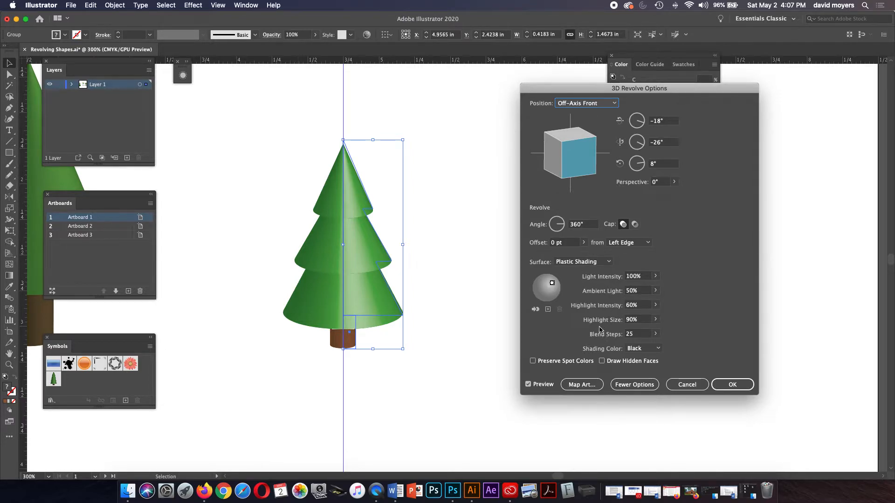
{"action": "left_click", "coordinate": [585, 262]}
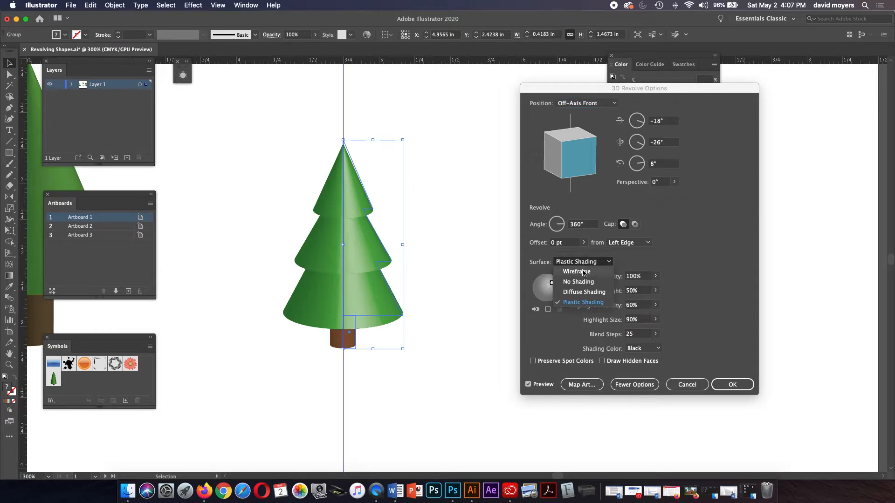
{"action": "left_click", "coordinate": [581, 292]}
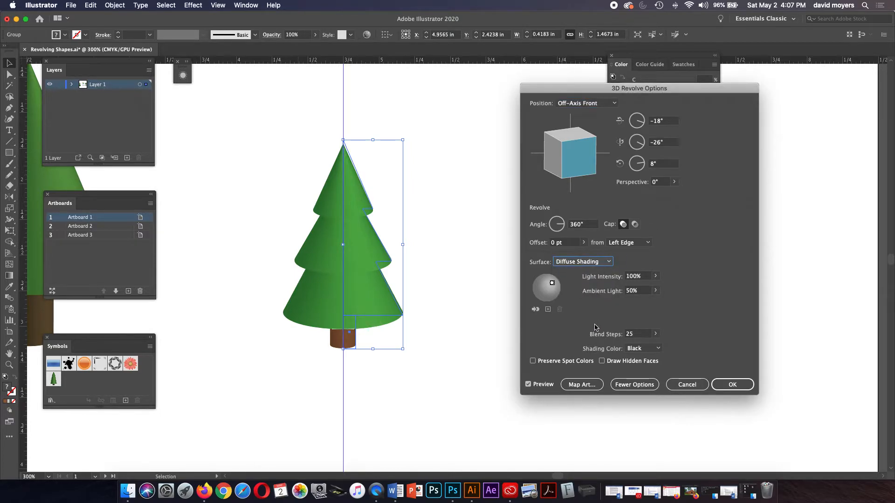
{"action": "left_click", "coordinate": [579, 263]}
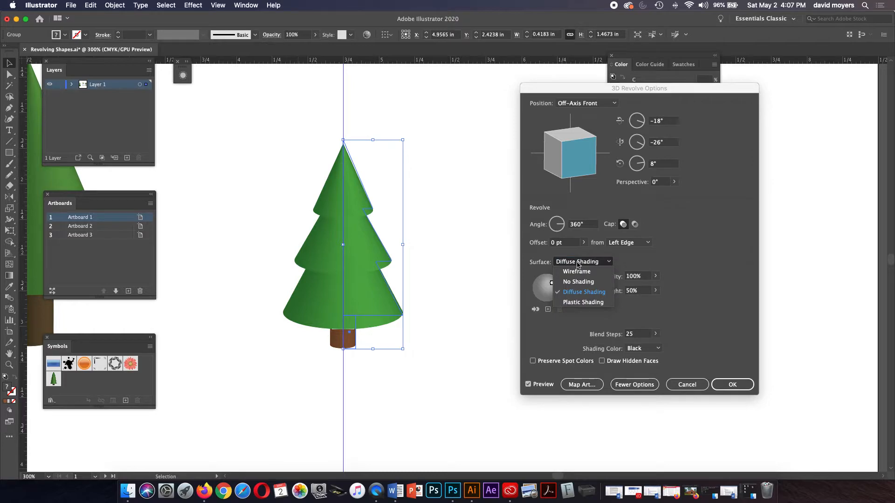
{"action": "left_click", "coordinate": [575, 304]}
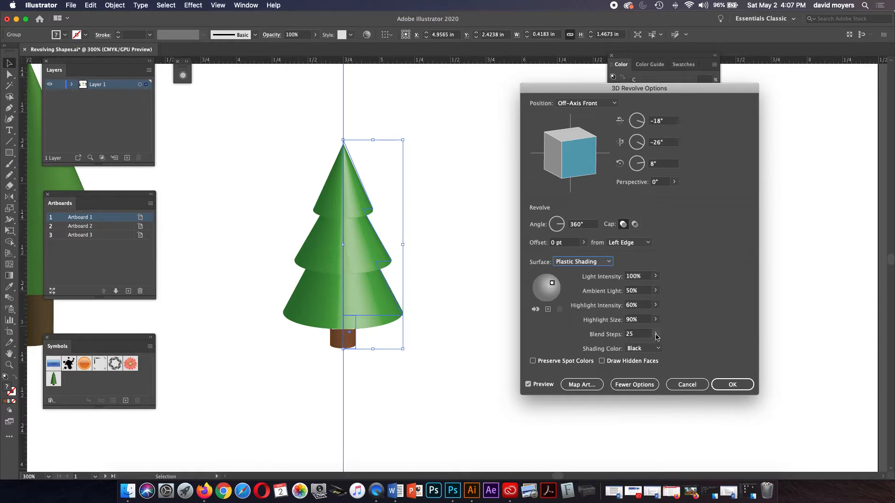
{"action": "left_click", "coordinate": [656, 335]}
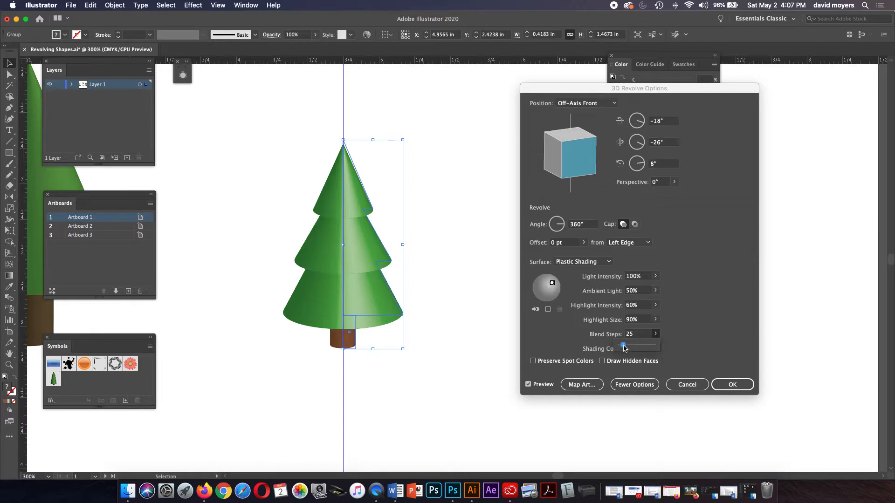
Step: Raise blend steps to 245, lower the ambient light, and nudge the light on the sphere
{"action": "left_click_drag", "start_coordinate": [624, 347], "coordinate": [646, 348]}
{"action": "left_click_drag", "start_coordinate": [645, 346], "coordinate": [646, 346]}
{"action": "left_click_drag", "start_coordinate": [646, 347], "coordinate": [648, 347]}
{"action": "left_click", "coordinate": [553, 286]}
{"action": "left_click_drag", "start_coordinate": [554, 286], "coordinate": [555, 282]}
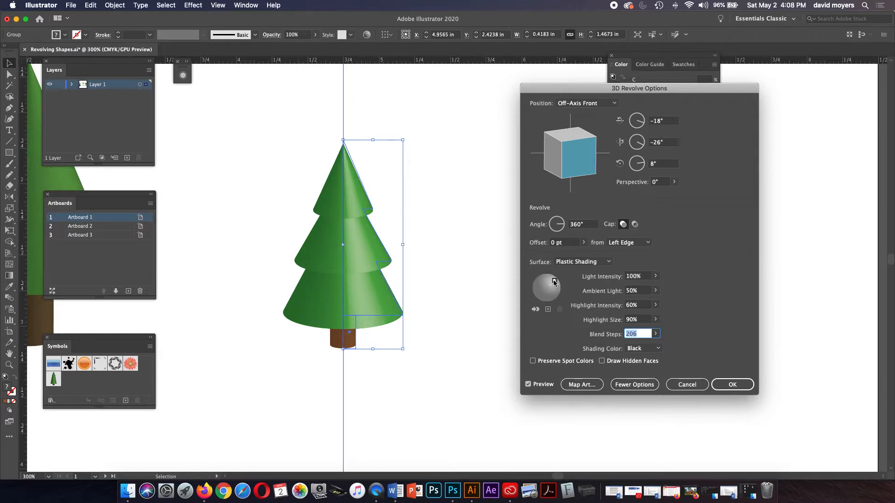
{"action": "left_click_drag", "start_coordinate": [555, 282], "coordinate": [557, 279]}
{"action": "left_click", "coordinate": [653, 291]}
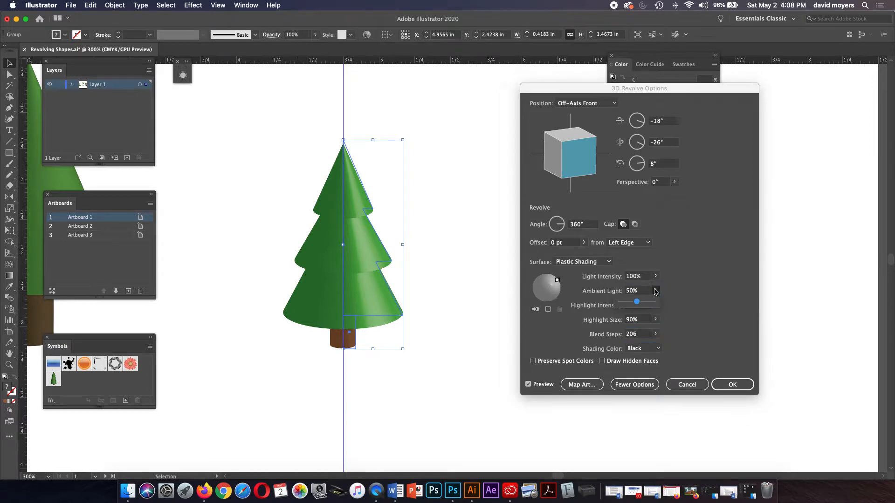
{"action": "left_click_drag", "start_coordinate": [641, 304], "coordinate": [629, 306]}
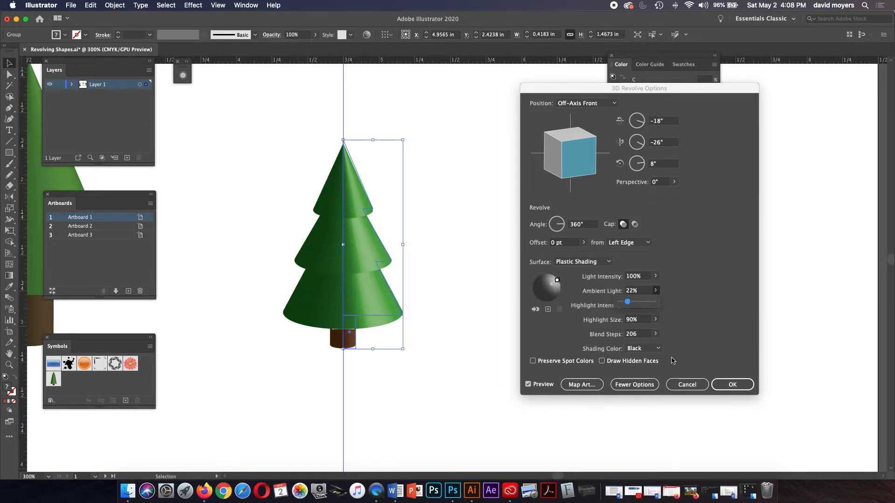
{"action": "left_click", "coordinate": [656, 335]}
{"action": "left_click_drag", "start_coordinate": [647, 344], "coordinate": [652, 345]}
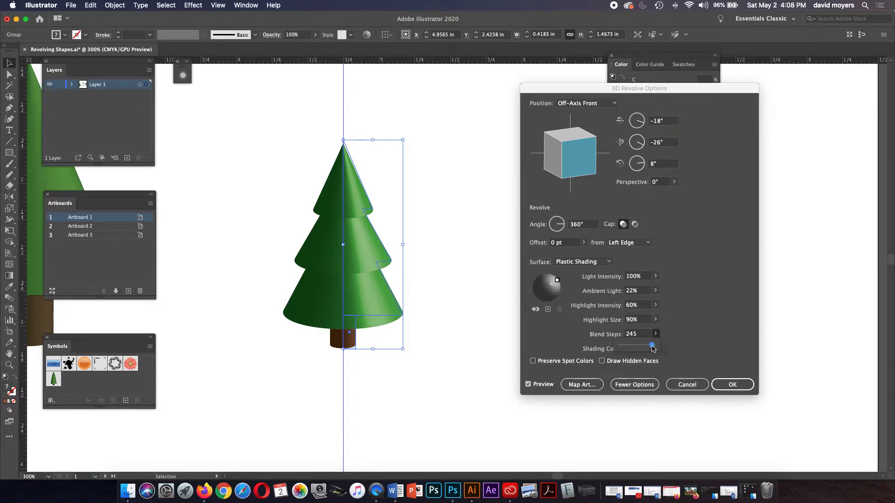
{"action": "left_click", "coordinate": [677, 337]}
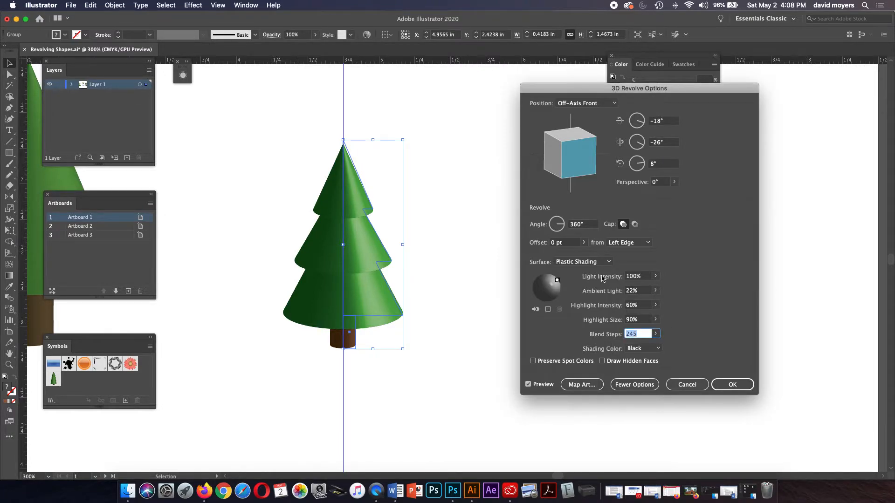
{"action": "left_click_drag", "start_coordinate": [557, 281], "coordinate": [554, 282]}
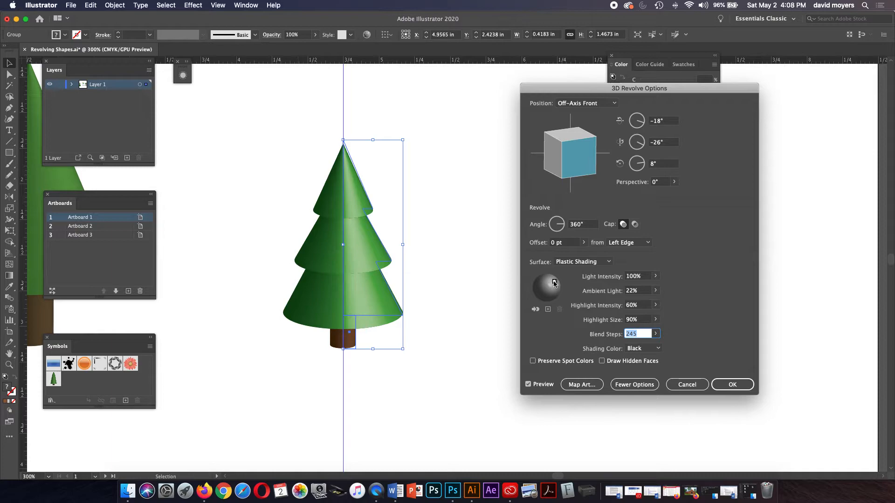
Step: Add a second light, send one behind the tree, move a light lower-right, and accept
{"action": "left_click", "coordinate": [548, 310]}
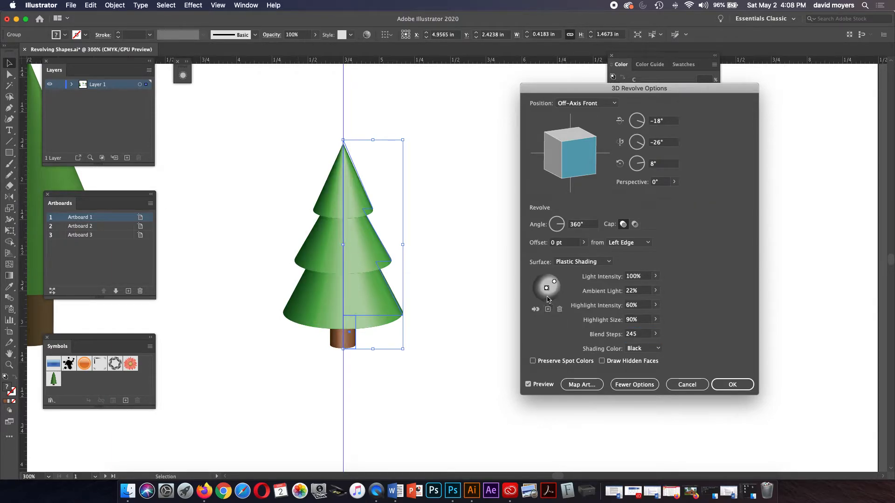
{"action": "mouse_move", "coordinate": [547, 289]}
{"action": "left_mouse_down"}
{"action": "mouse_move", "coordinate": [548, 275]}
{"action": "mouse_move", "coordinate": [531, 281]}
{"action": "left_mouse_up"}
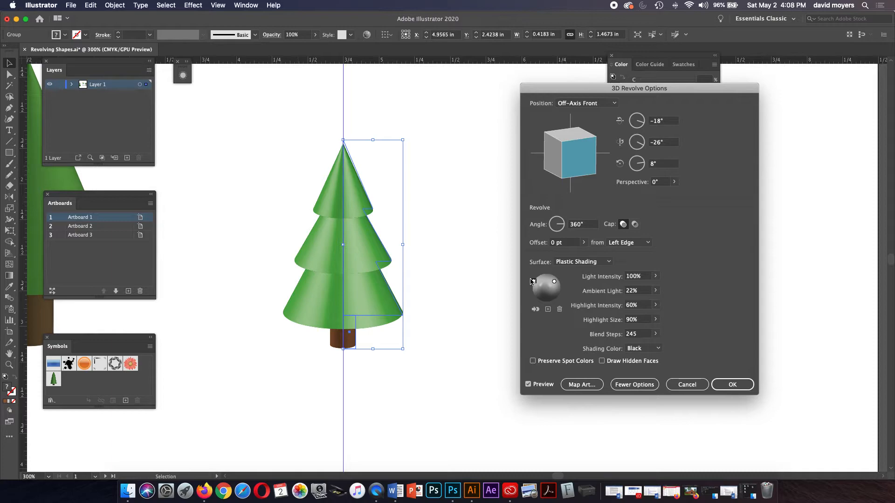
{"action": "left_click", "coordinate": [555, 281]}
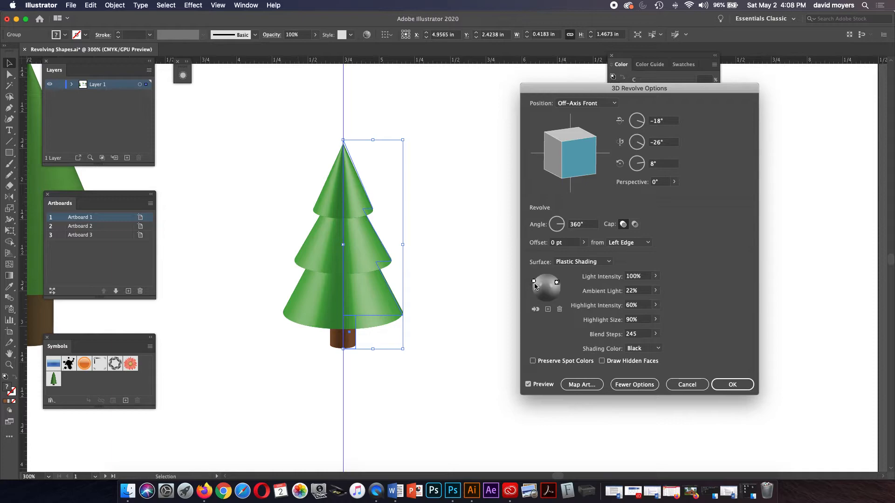
{"action": "left_click", "coordinate": [536, 310]}
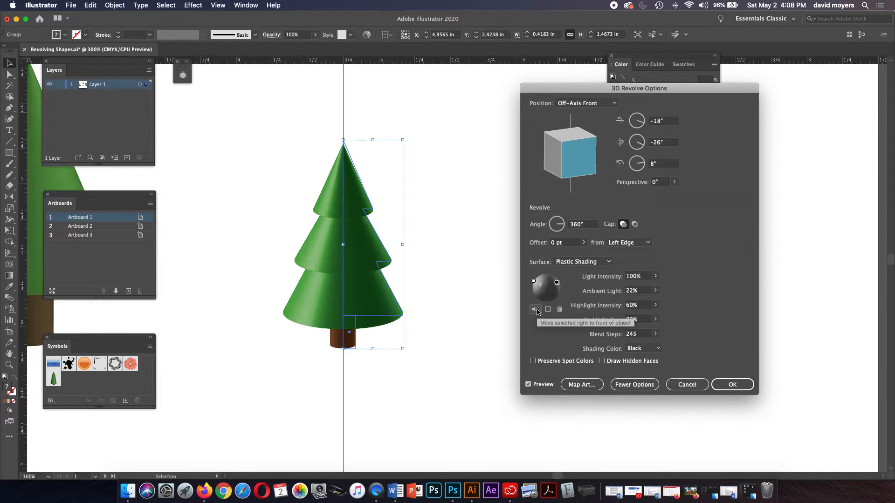
{"action": "left_click_drag", "start_coordinate": [557, 283], "coordinate": [536, 283]}
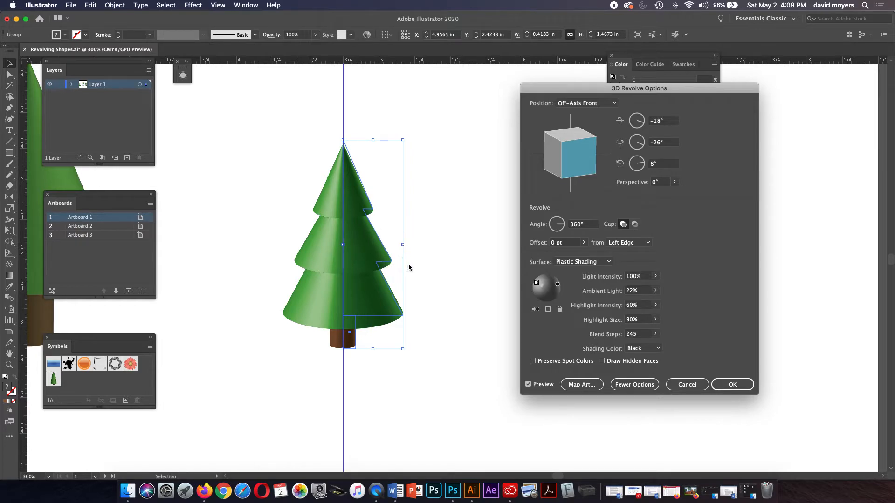
{"action": "left_click", "coordinate": [720, 387]}
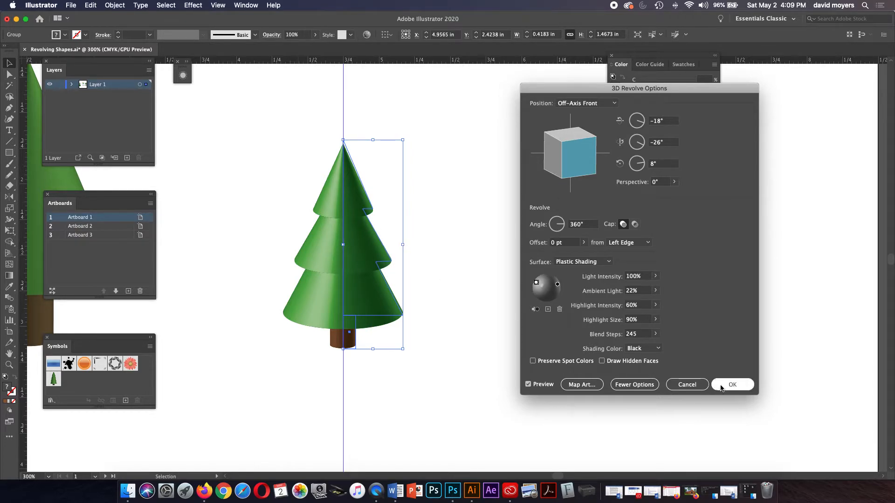
Step: Try shifting the finished 3D tree to the right, then undo the move
{"action": "left_click", "coordinate": [545, 315]}
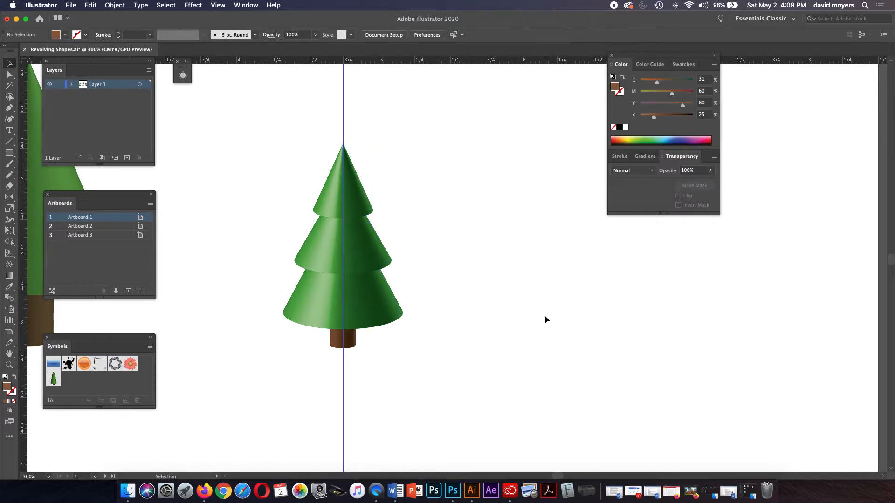
{"action": "left_click_drag", "start_coordinate": [356, 279], "coordinate": [403, 274]}
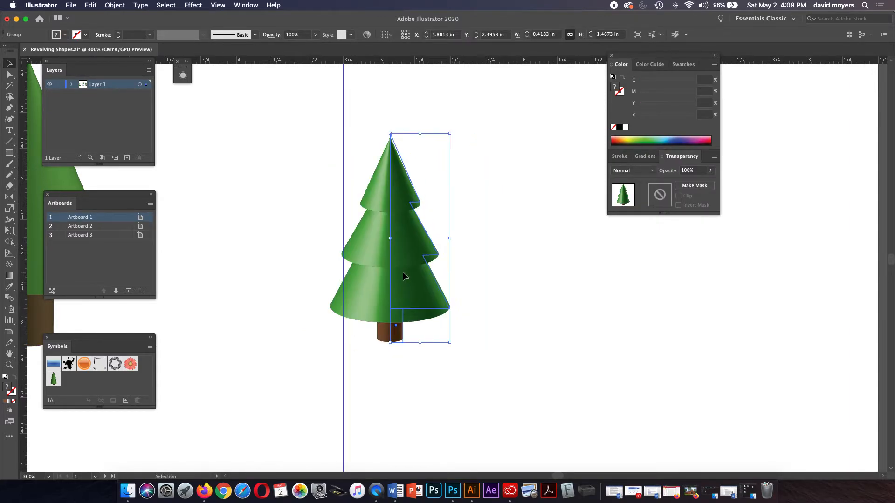
{"action": "key", "text": "a"}
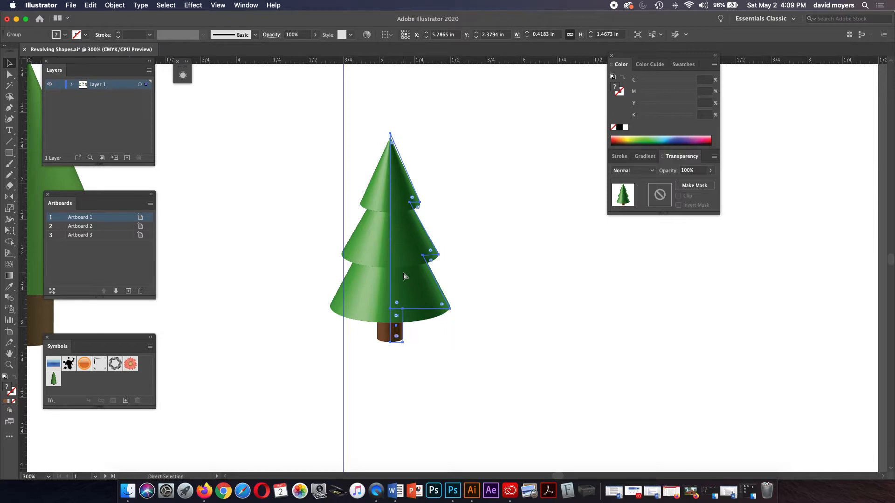
{"action": "left_click_drag", "start_coordinate": [404, 276], "coordinate": [470, 273]}
{"action": "key", "text": "super+z"}
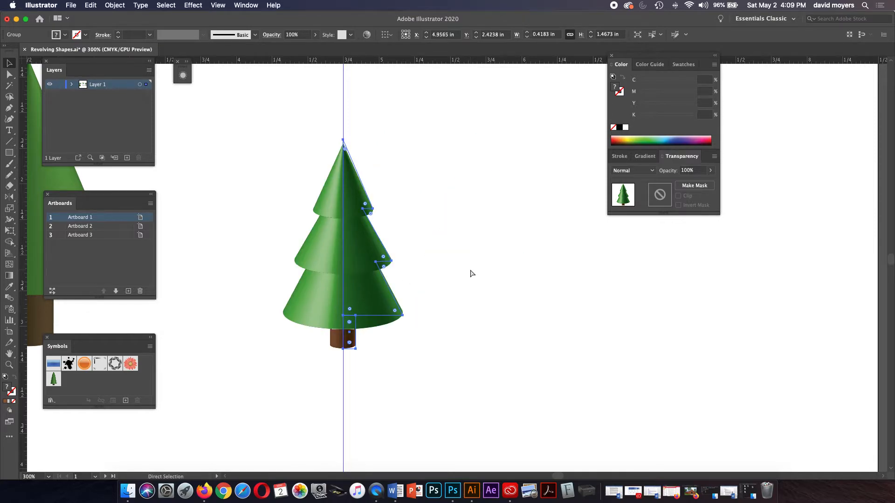
{"action": "left_click", "coordinate": [471, 274]}
Step: Zoom out and pan to bring the tree cluster on Artboard 1 into view
{"action": "scroll", "coordinate": [471, 274], "scroll_direction": "down", "scroll_amount": 2}
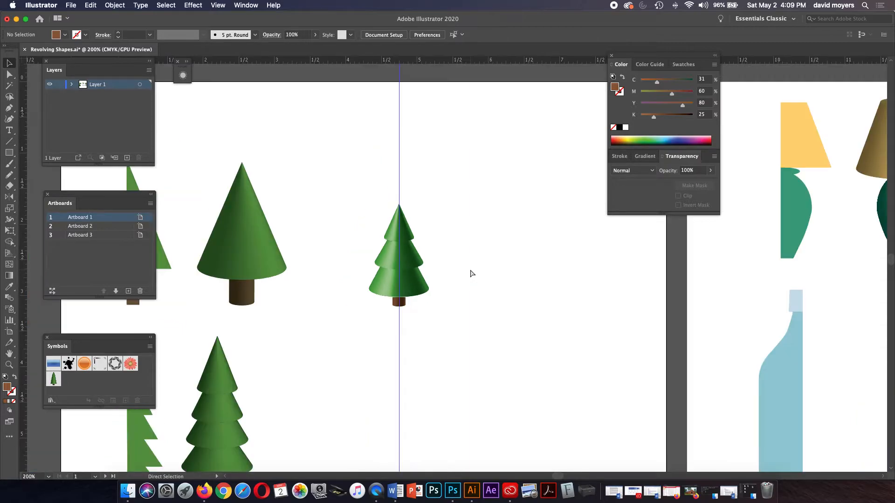
{"action": "key", "text": "super+minus"}
{"action": "key", "text": "space"}
{"action": "left_click_drag", "start_coordinate": [470, 271], "coordinate": [456, 176]}
{"action": "left_click_drag", "start_coordinate": [438, 249], "coordinate": [442, 152]}
{"action": "left_click_drag", "start_coordinate": [432, 249], "coordinate": [425, 243]}
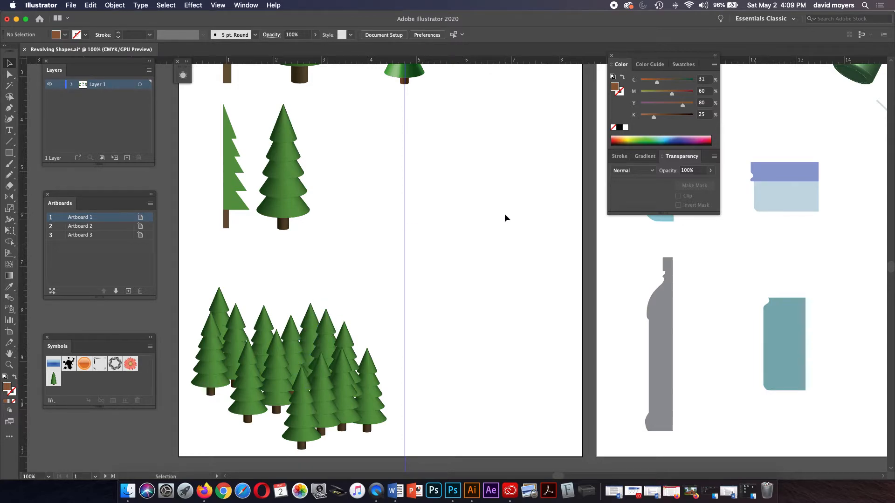
{"action": "left_click_drag", "start_coordinate": [337, 239], "coordinate": [329, 292]}
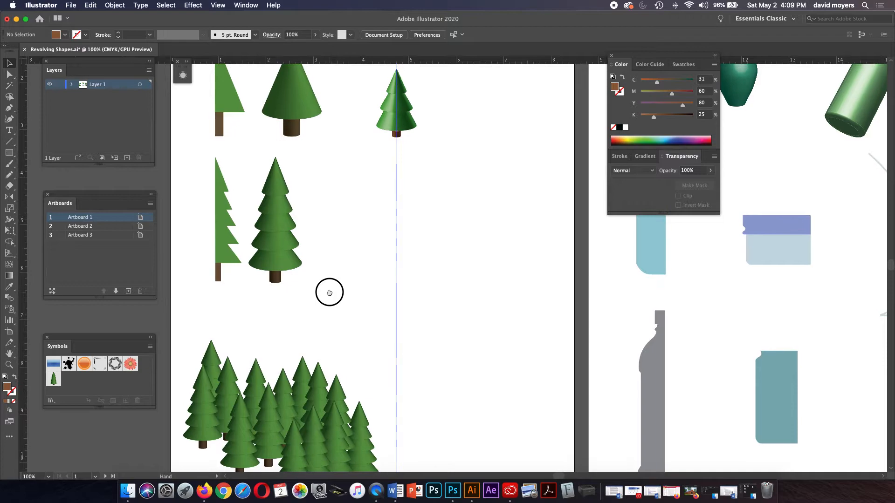
Step: Drag the small revolved tree into the Symbols panel as static Graphic symbol 'New Symbol 1'
{"action": "left_click", "coordinate": [390, 102]}
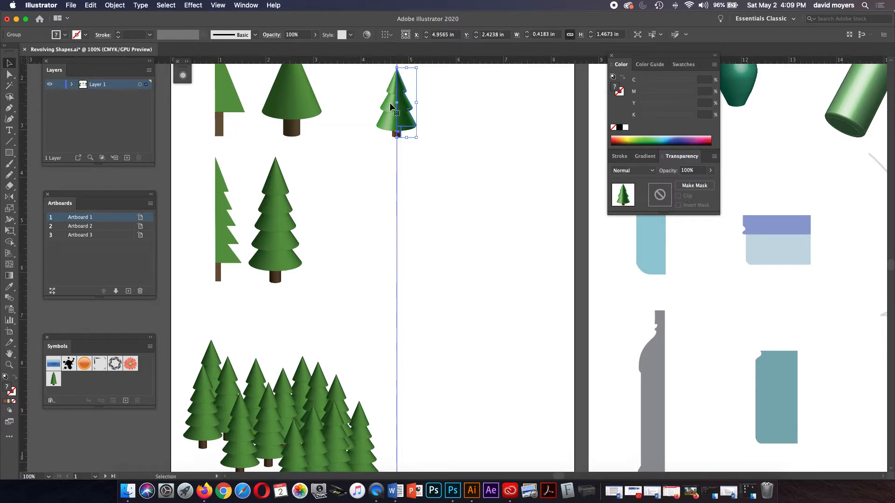
{"action": "left_click_drag", "start_coordinate": [389, 102], "coordinate": [97, 386]}
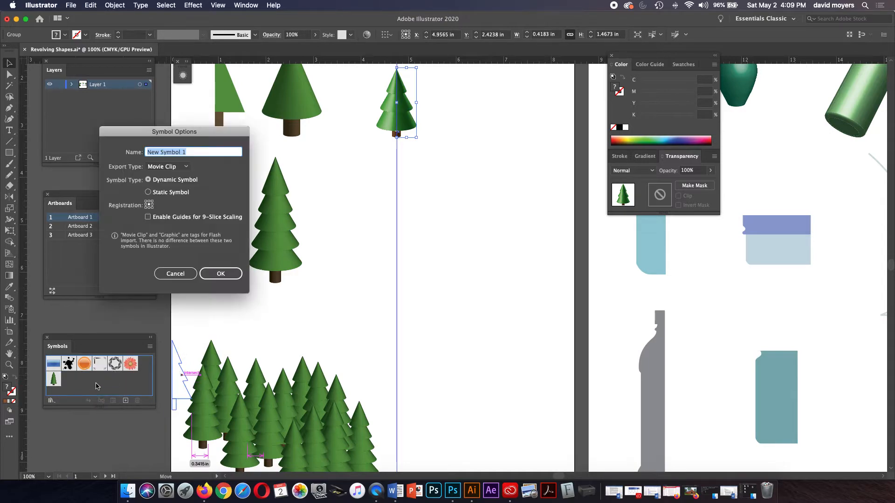
{"action": "left_click", "coordinate": [167, 166]}
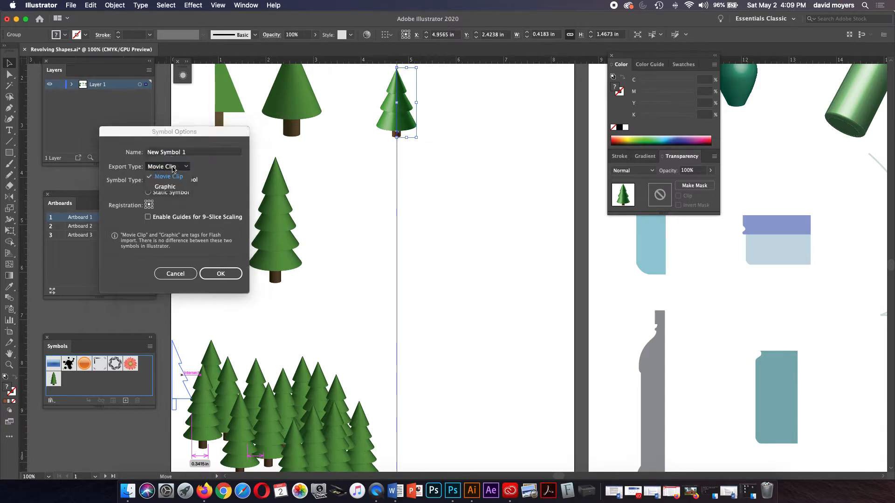
{"action": "left_click", "coordinate": [167, 186]}
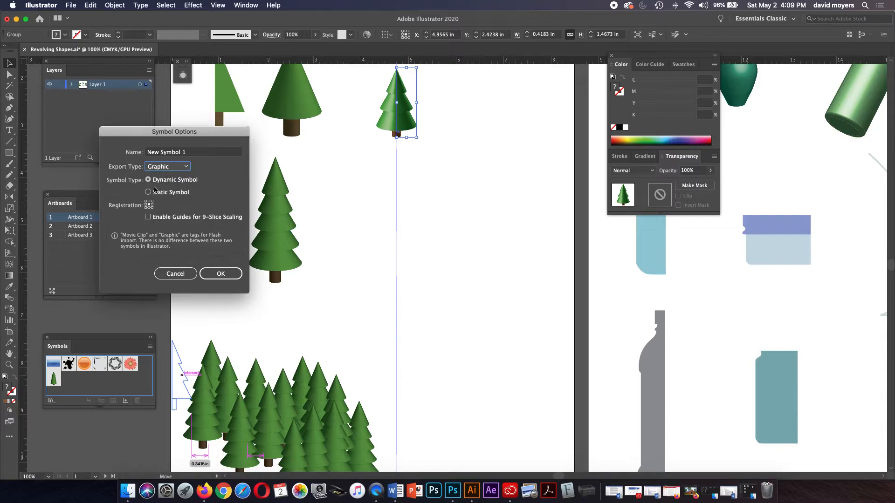
{"action": "left_click", "coordinate": [148, 193]}
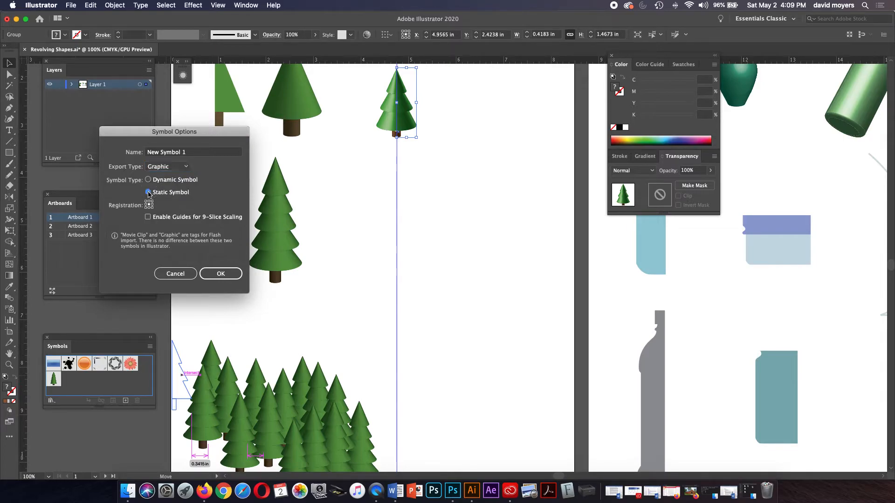
{"action": "left_click", "coordinate": [221, 276]}
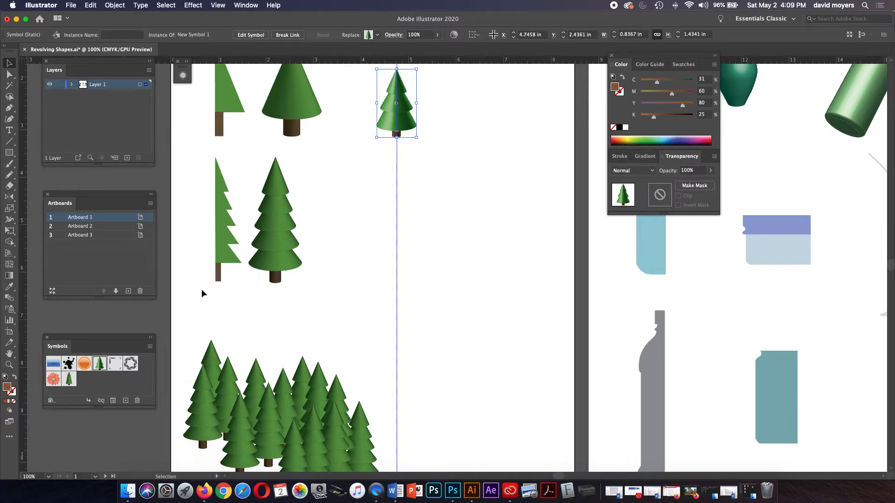
Step: Place four tree symbol instances as an overlapping cluster below the revolved tree
{"action": "left_click_drag", "start_coordinate": [99, 365], "coordinate": [413, 311]}
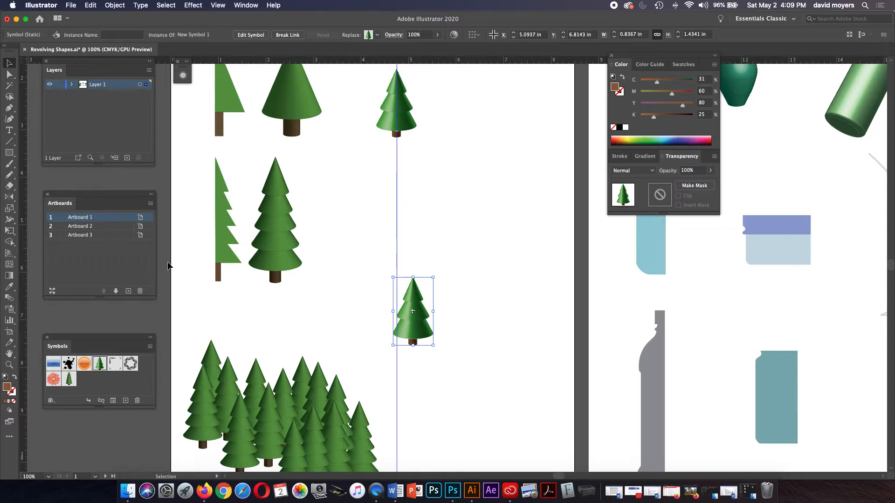
{"action": "left_click_drag", "start_coordinate": [99, 364], "coordinate": [424, 344]}
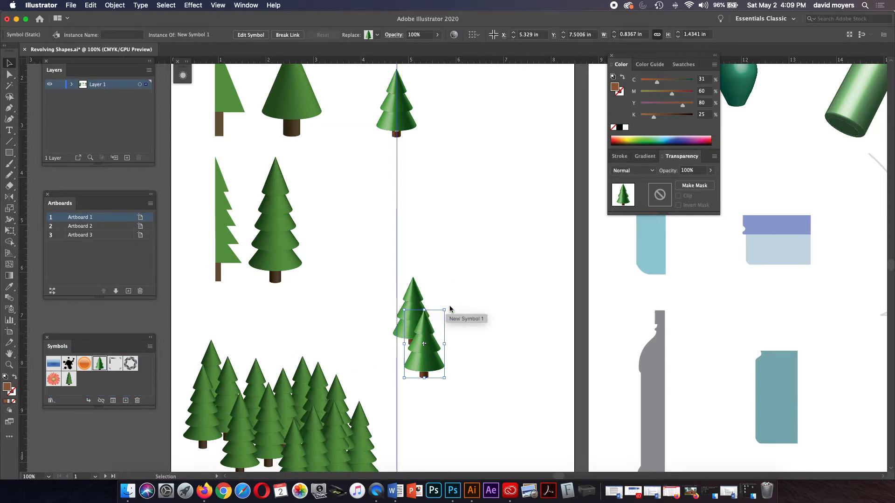
{"action": "left_click_drag", "start_coordinate": [424, 347], "coordinate": [450, 322]}
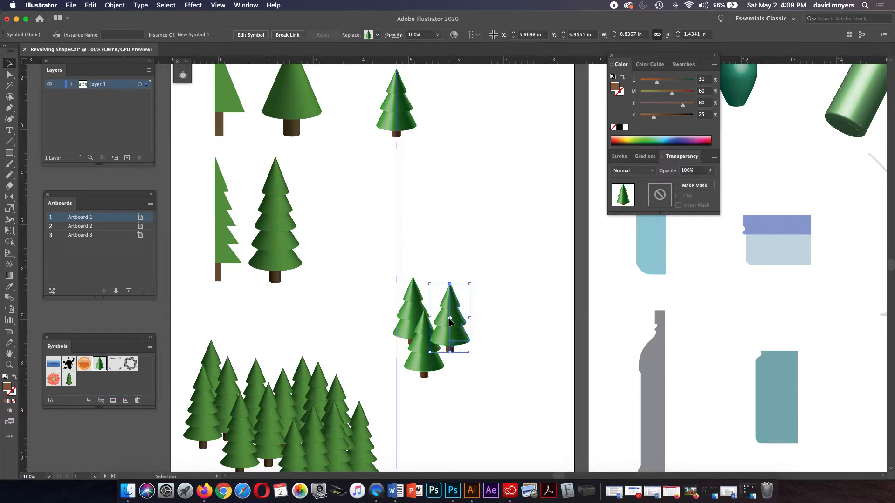
{"action": "left_click", "coordinate": [101, 363]}
{"action": "left_click_drag", "start_coordinate": [101, 363], "coordinate": [466, 345]}
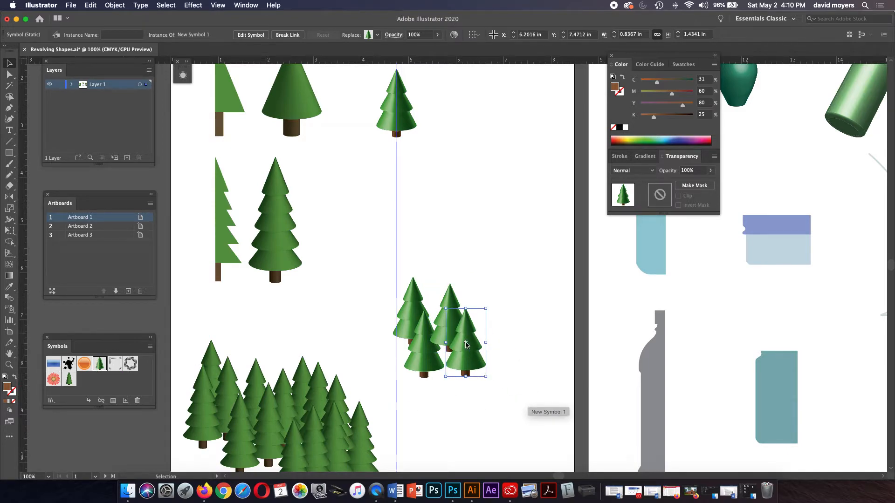
{"action": "left_click", "coordinate": [431, 357]}
{"action": "left_click_drag", "start_coordinate": [430, 357], "coordinate": [434, 355]}
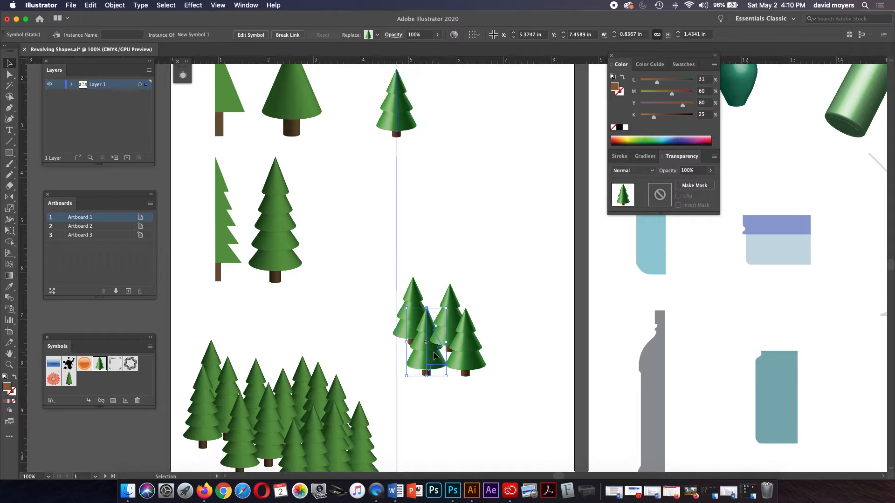
{"action": "left_click_drag", "start_coordinate": [433, 355], "coordinate": [433, 356]}
{"action": "left_click_drag", "start_coordinate": [433, 356], "coordinate": [433, 355]}
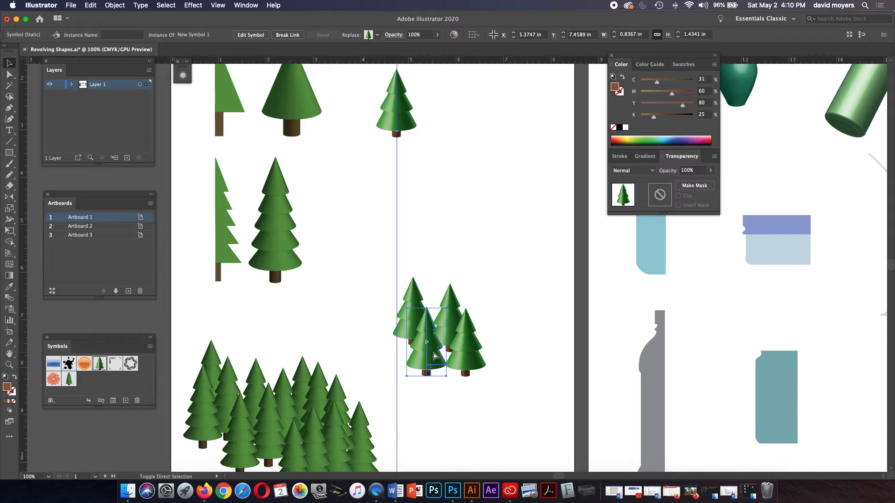
Step: Select individual trees in the cluster and check the Object > Arrange stacking options
{"action": "left_click", "coordinate": [533, 228]}
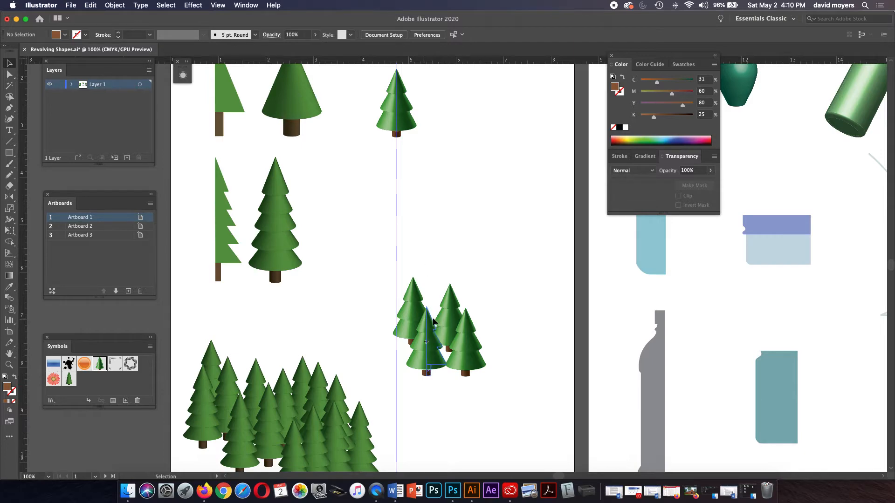
{"action": "key", "text": "a"}
{"action": "left_click", "coordinate": [468, 319]}
{"action": "key", "text": "v"}
{"action": "left_click", "coordinate": [515, 286]}
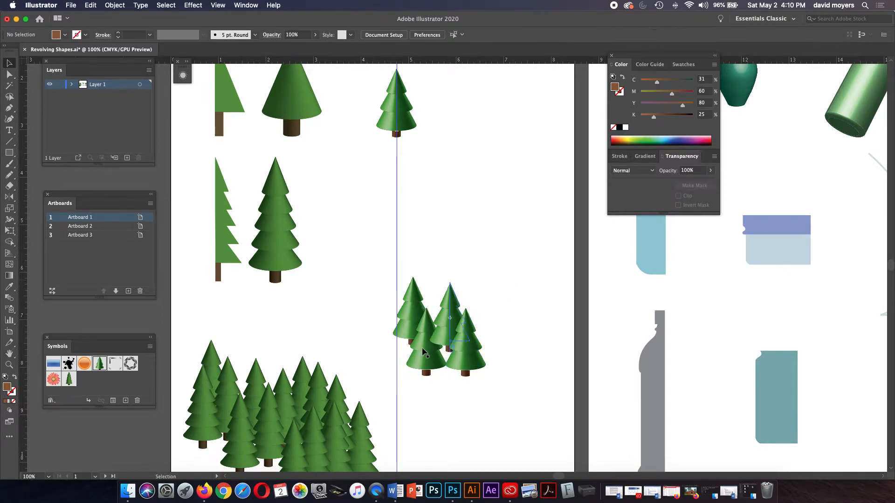
{"action": "left_click", "coordinate": [424, 355]}
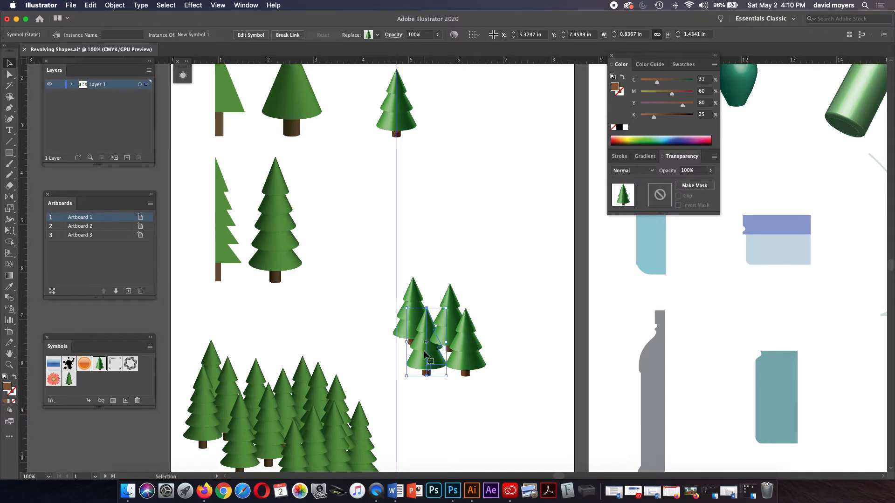
{"action": "key", "text": "super"}
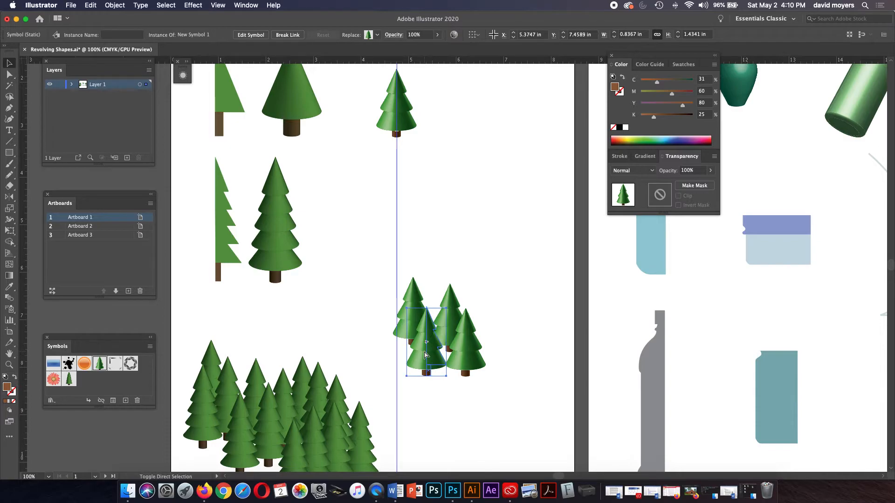
{"action": "left_click", "coordinate": [123, 5]}
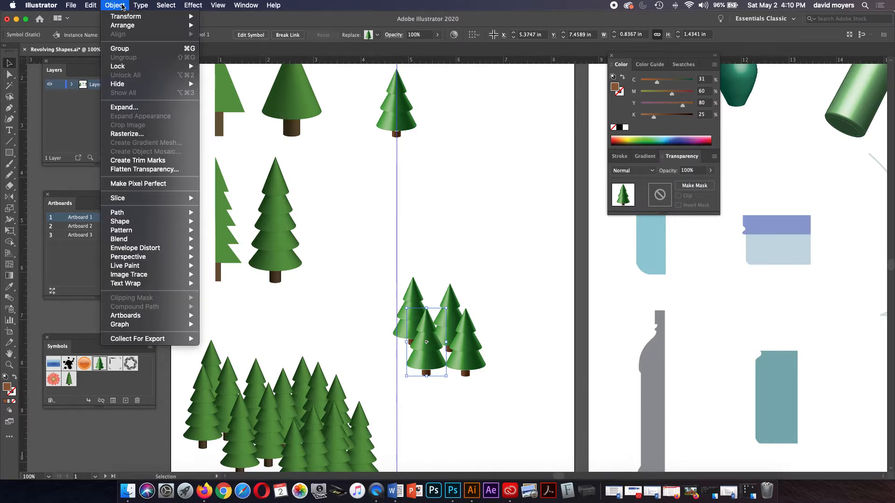
{"action": "mouse_move", "coordinate": [122, 25]}
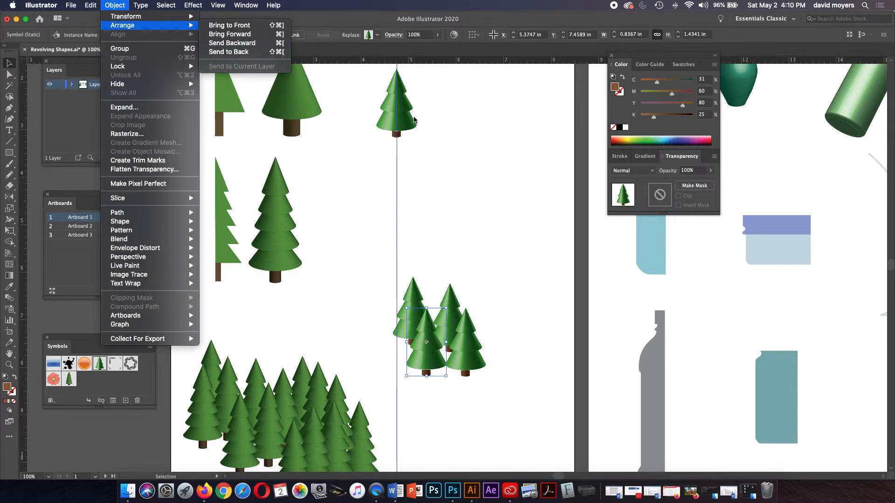
{"action": "left_click", "coordinate": [454, 159]}
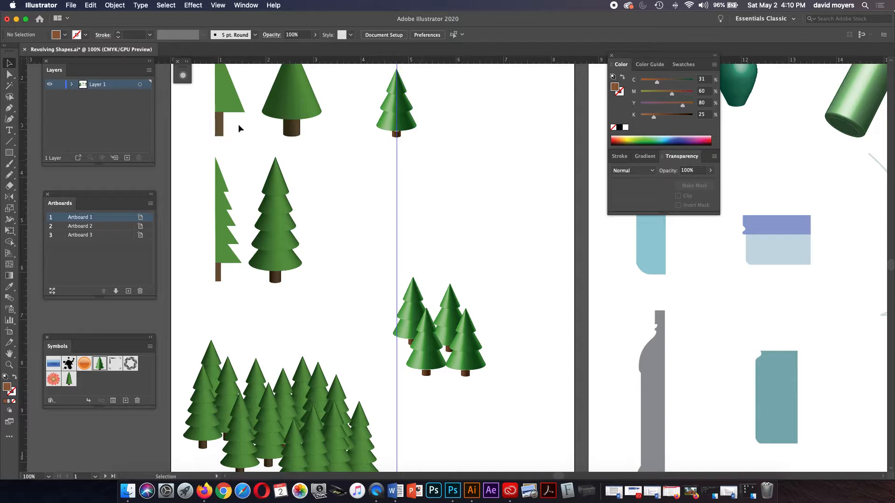
Step: Undo the stray move and copy the cone tree to the right, sent behind the others
{"action": "left_click", "coordinate": [225, 102]}
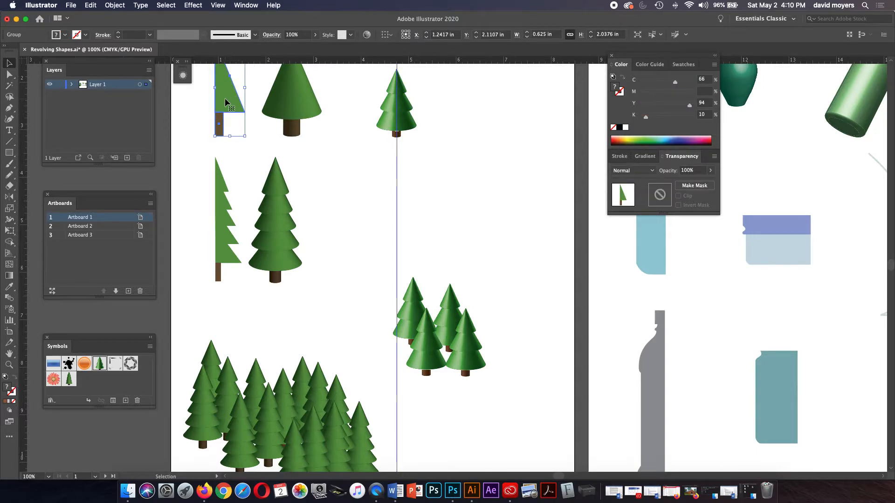
{"action": "left_click_drag", "start_coordinate": [225, 101], "coordinate": [264, 150]}
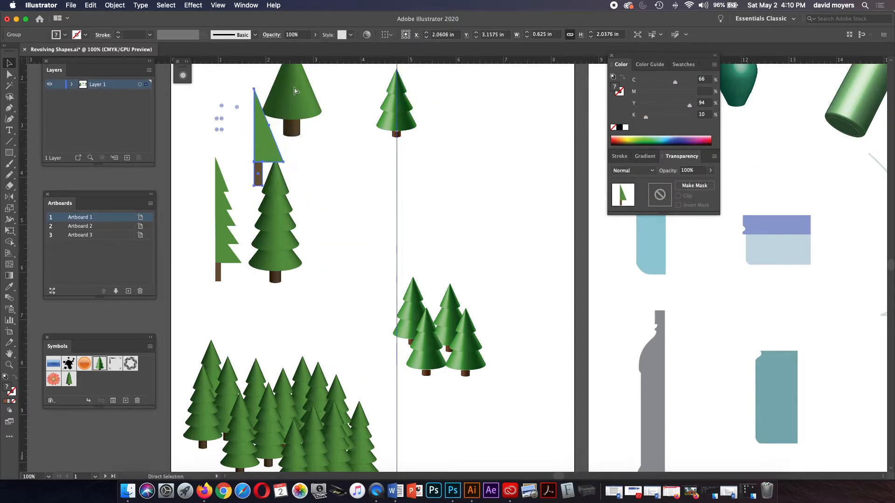
{"action": "key", "text": "super+z"}
{"action": "left_click_drag", "start_coordinate": [292, 90], "coordinate": [548, 182]}
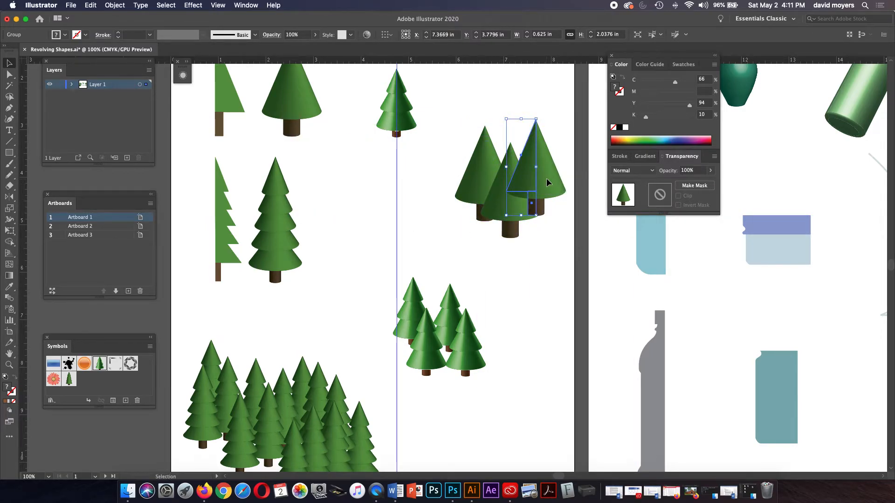
{"action": "key", "text": "super+bracketleft"}
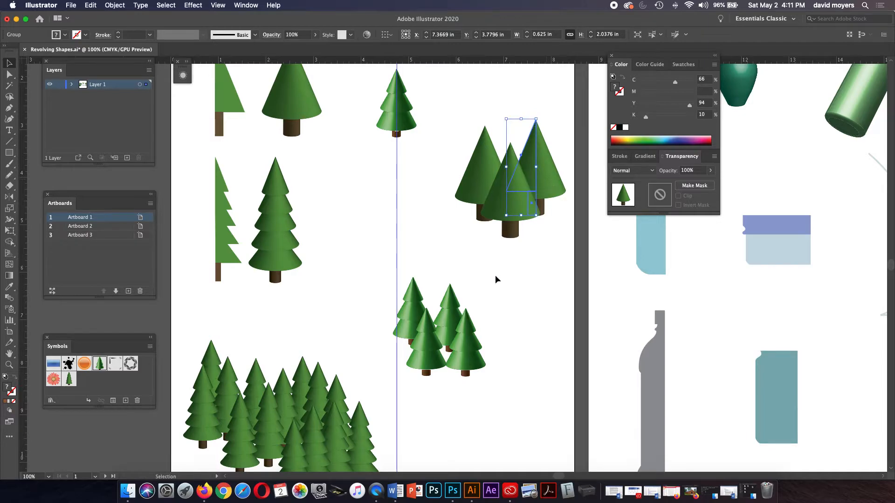
{"action": "left_click", "coordinate": [495, 280]}
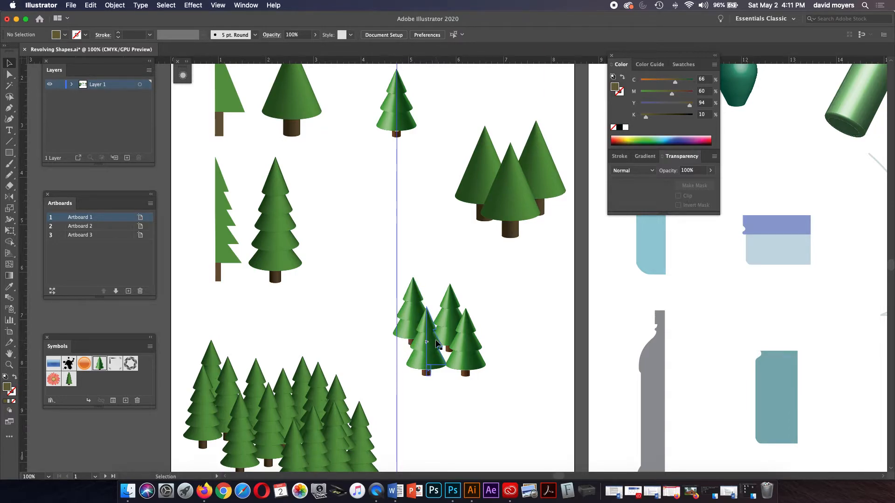
Step: Direct-select a single part of the front cone tree
{"action": "left_click", "coordinate": [509, 195]}
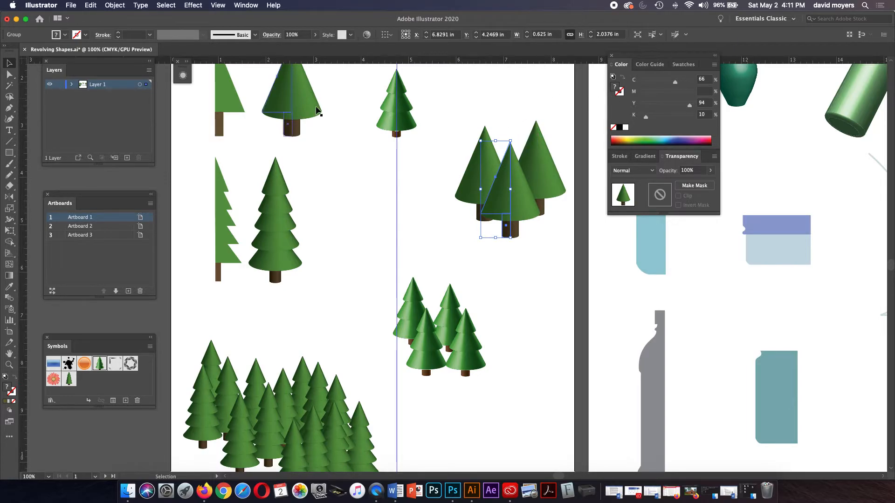
{"action": "left_click", "coordinate": [11, 75]}
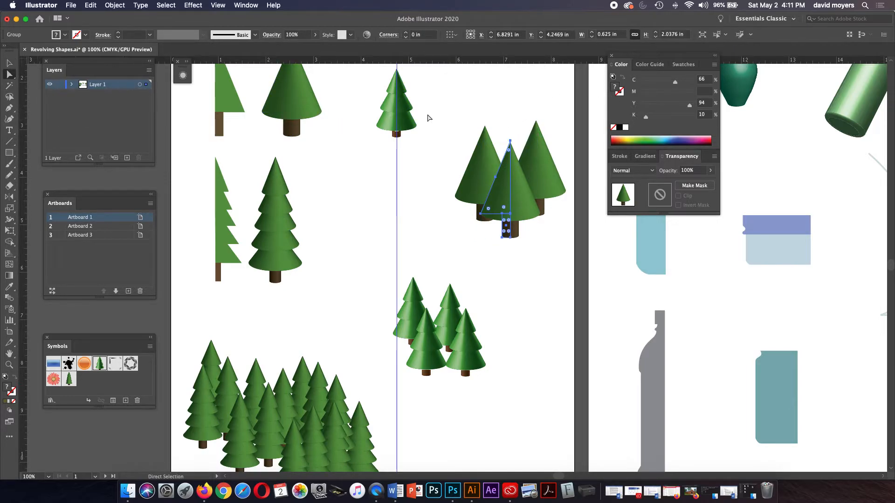
{"action": "left_click", "coordinate": [464, 146]}
Step: Lower the middle cone's left half from C66 to C51 for a yellower green
{"action": "left_click", "coordinate": [504, 181]}
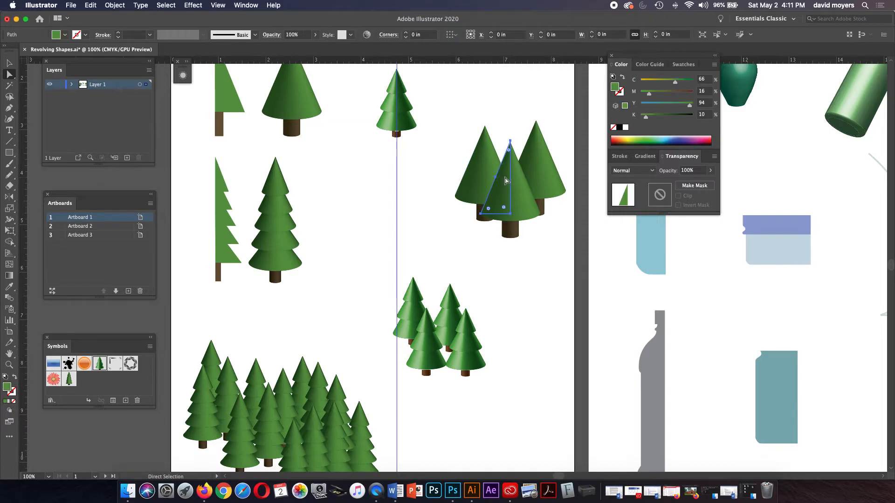
{"action": "left_click_drag", "start_coordinate": [674, 82], "coordinate": [668, 83]}
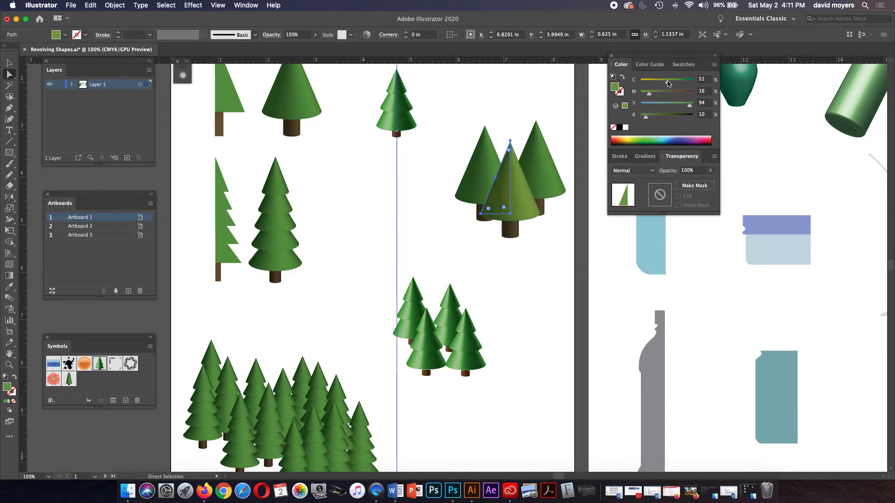
{"action": "left_click", "coordinate": [515, 93]}
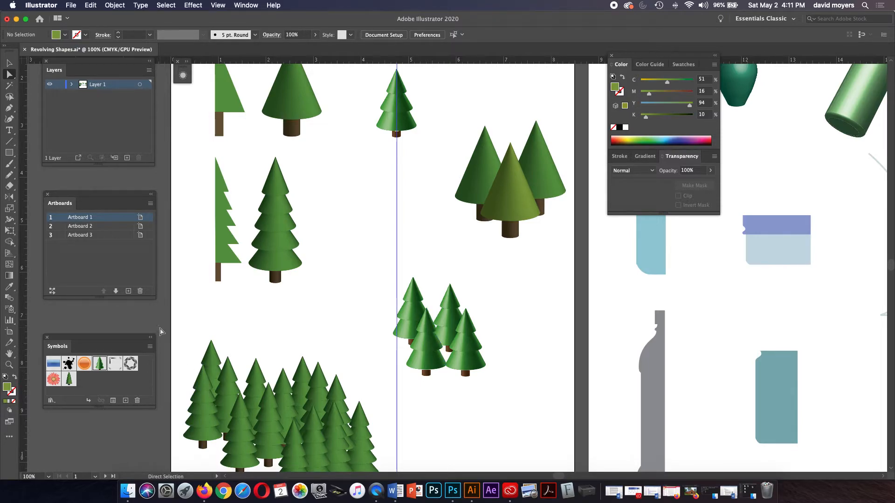
{"action": "left_click", "coordinate": [237, 2]}
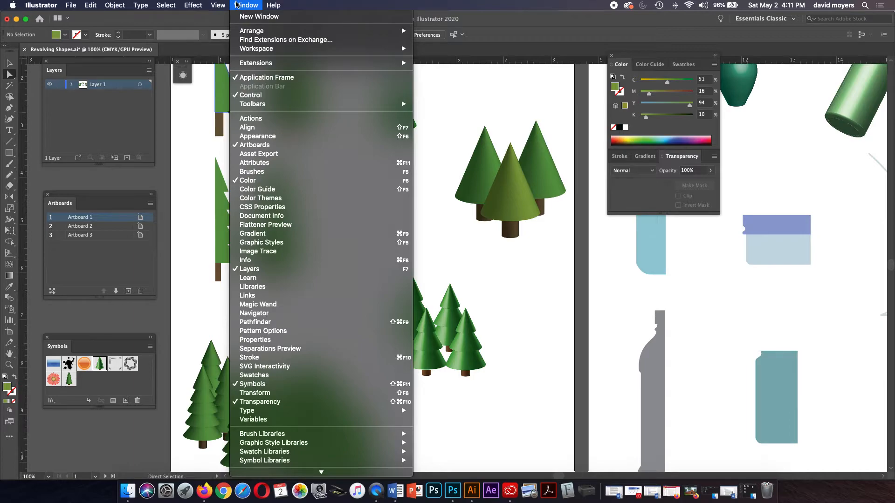
Step: Edit the pine tree symbol and set its foliage to olive green, C42 M21 Y100 K10
{"action": "left_click", "coordinate": [125, 303]}
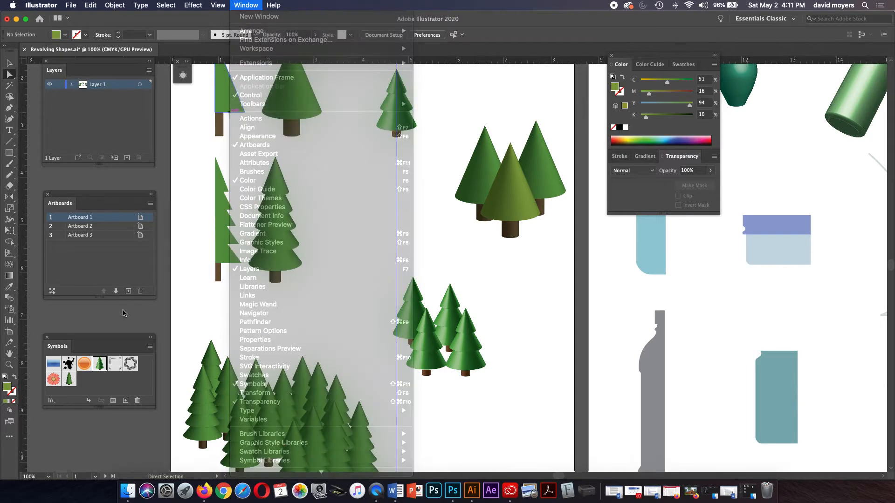
{"action": "double_click", "coordinate": [70, 380]}
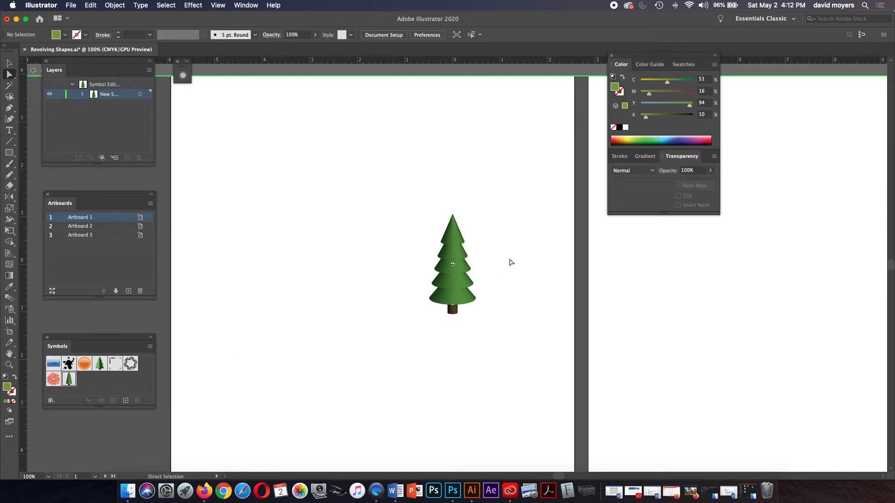
{"action": "left_click", "coordinate": [449, 259]}
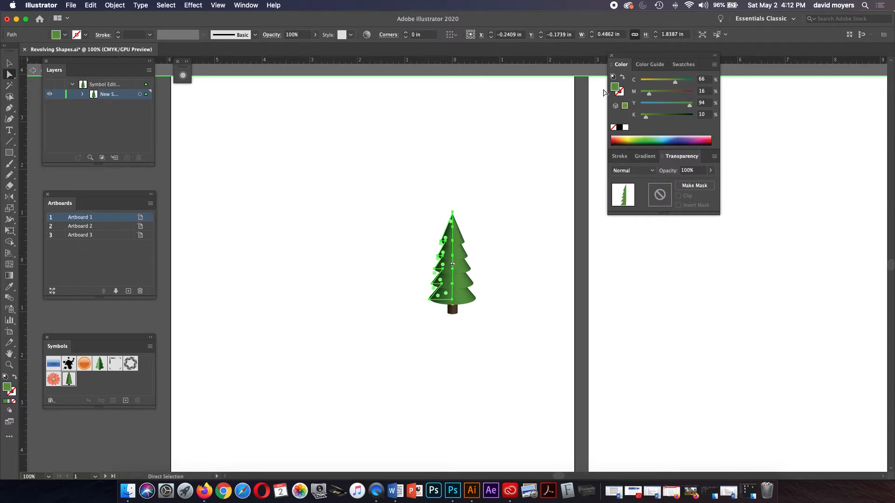
{"action": "left_click", "coordinate": [661, 93]}
{"action": "left_click", "coordinate": [663, 82]}
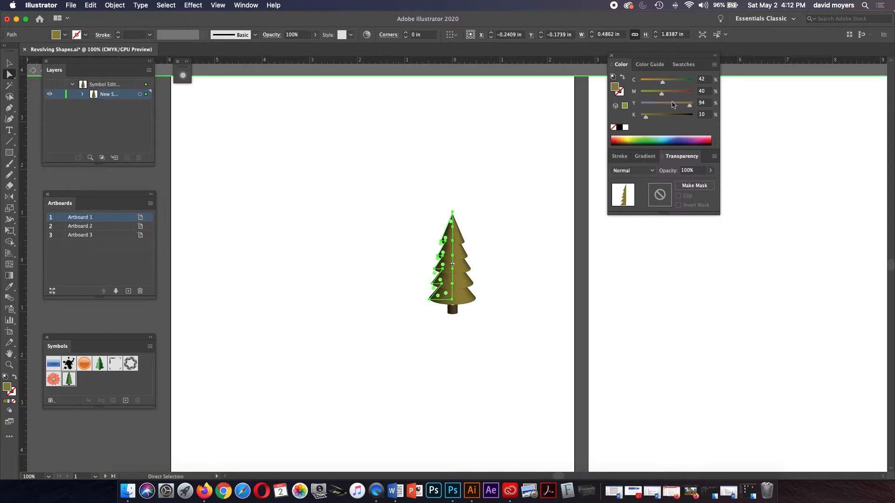
{"action": "left_click", "coordinate": [654, 93]}
{"action": "left_click", "coordinate": [652, 93]}
{"action": "left_click_drag", "start_coordinate": [689, 106], "coordinate": [693, 105]}
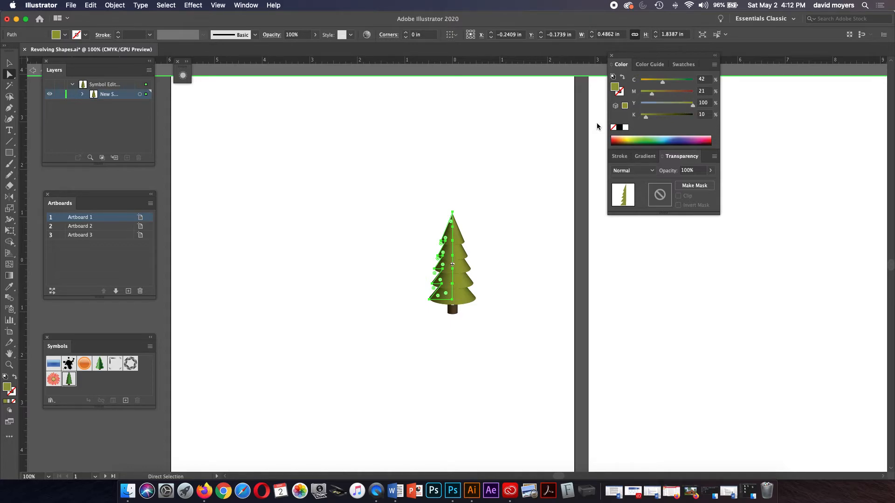
{"action": "left_click", "coordinate": [524, 144]}
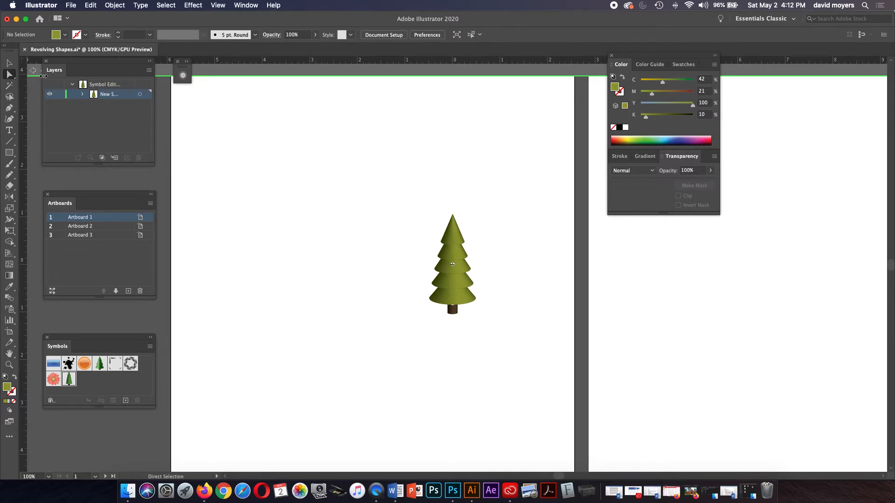
Step: Exit symbol editing to return to the artboard with updated tree instances
{"action": "left_click", "coordinate": [71, 62]}
{"action": "left_click_drag", "start_coordinate": [71, 62], "coordinate": [68, 87]}
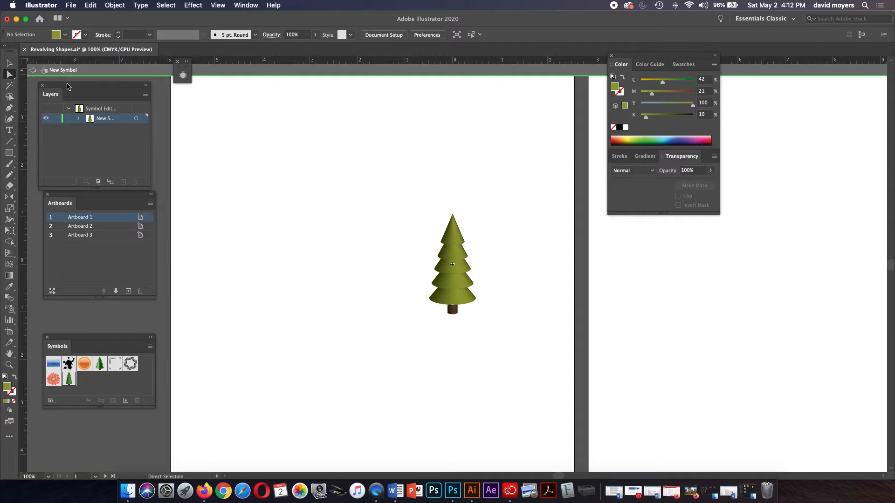
{"action": "left_click", "coordinate": [33, 71]}
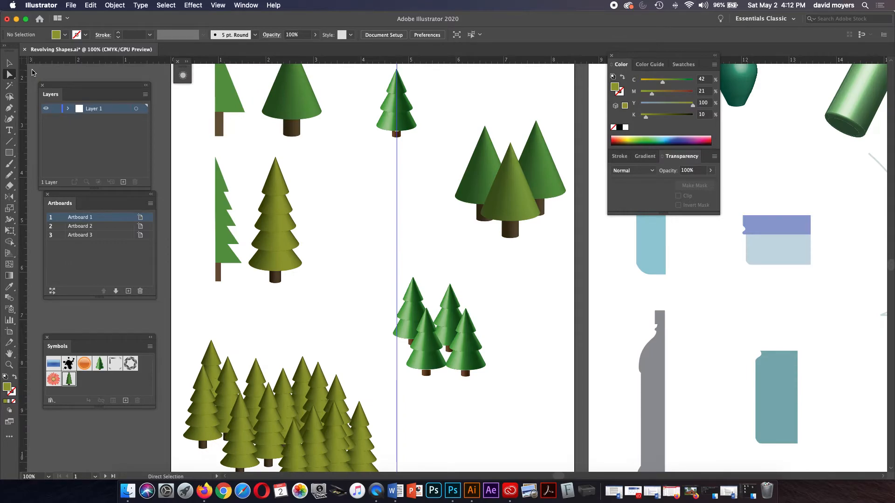
Step: Pan right, zoom out to 66.67% to show artboards 2 and 3, and select the 3D bottle
{"action": "scroll", "coordinate": [281, 330], "scroll_direction": "down", "scroll_amount": 2}
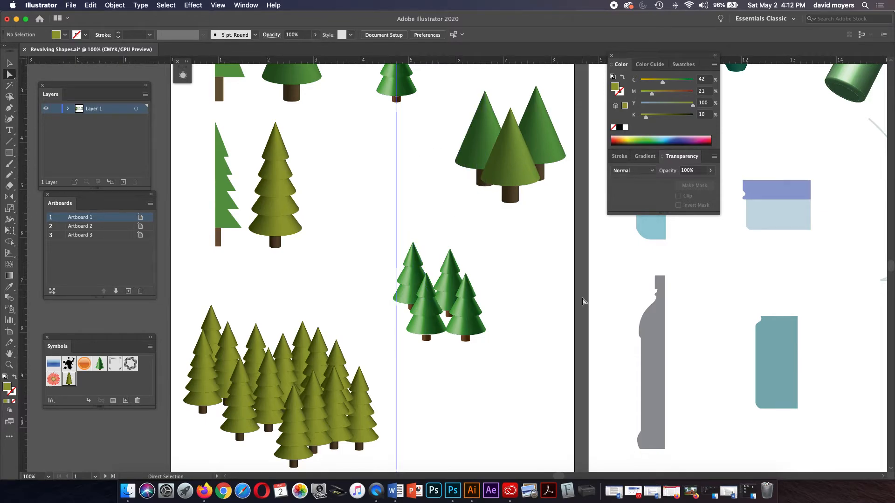
{"action": "key", "text": "space"}
{"action": "left_click_drag", "start_coordinate": [583, 280], "coordinate": [404, 303]}
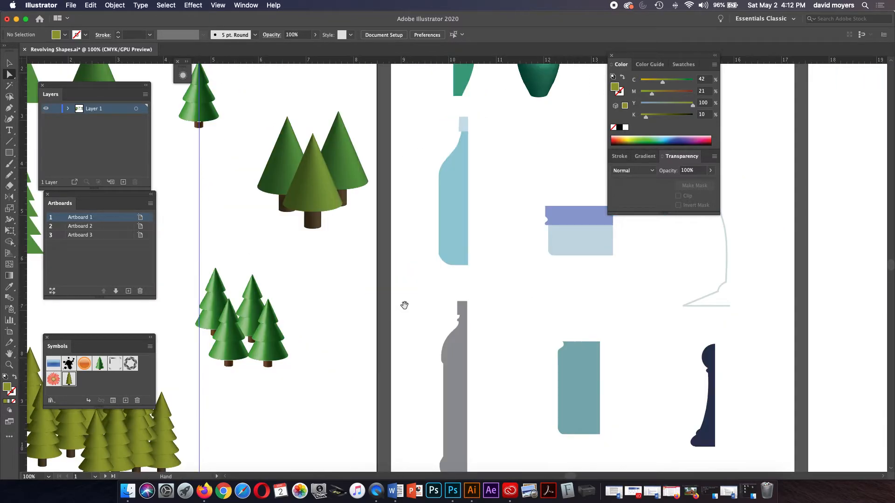
{"action": "left_click_drag", "start_coordinate": [485, 276], "coordinate": [373, 343]}
{"action": "key", "text": "v"}
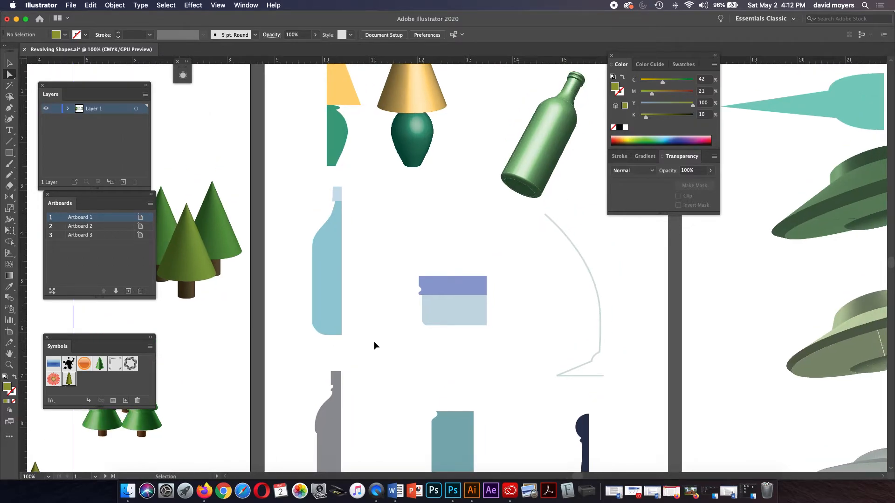
{"action": "key", "text": "super+minus"}
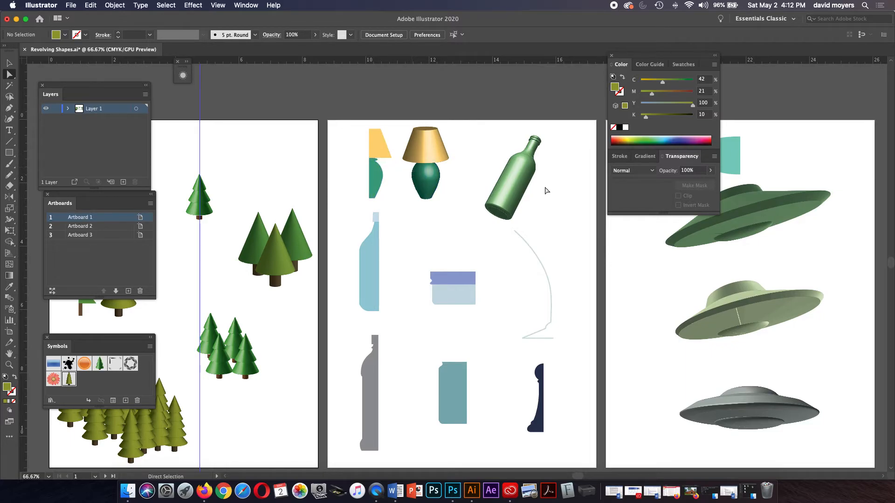
{"action": "left_click", "coordinate": [515, 188]}
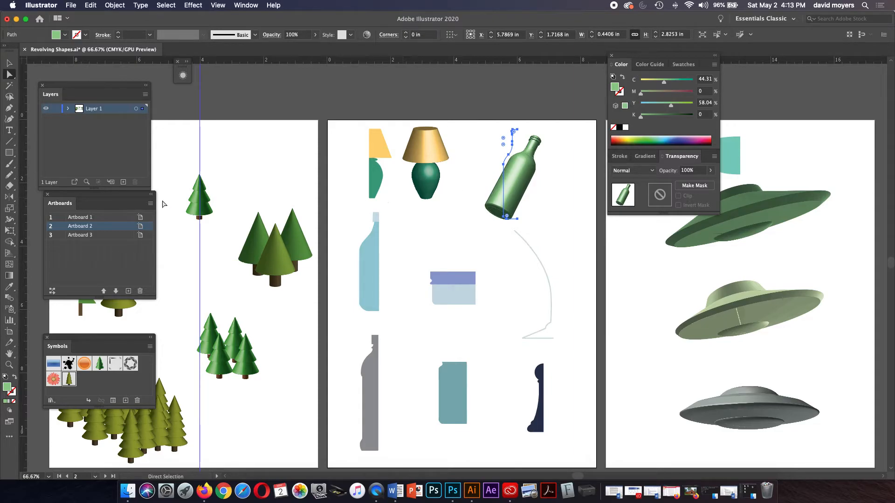
Step: Expand the Appearance panel and enlarge it until the bottle's 3D Revolve effect shows
{"action": "left_click_drag", "start_coordinate": [120, 199], "coordinate": [114, 209]}
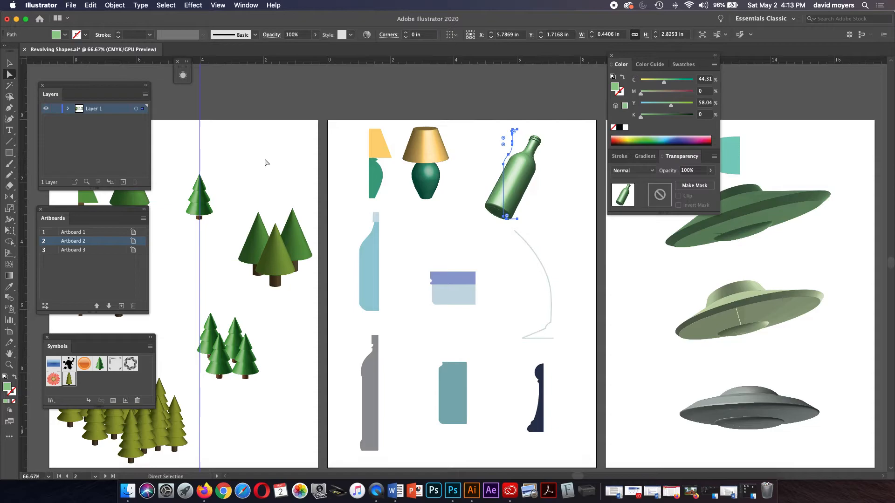
{"action": "left_click", "coordinate": [188, 64]}
{"action": "left_click", "coordinate": [238, 5]}
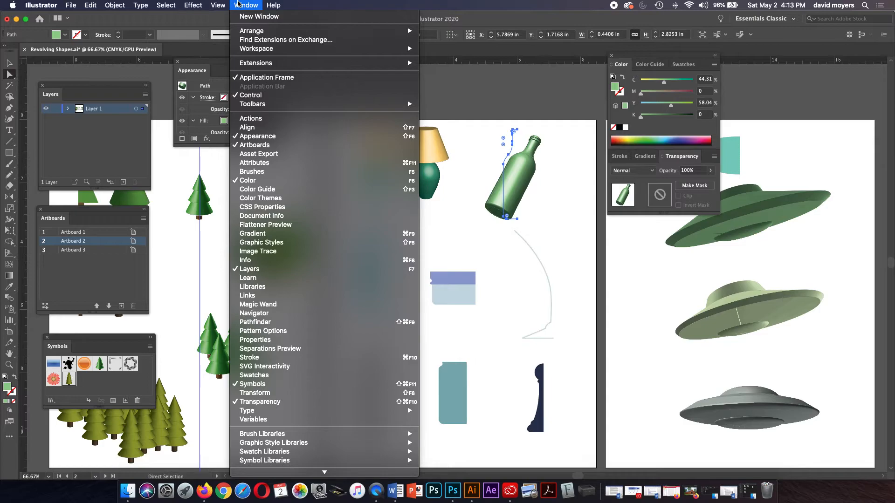
{"action": "left_click", "coordinate": [166, 80]}
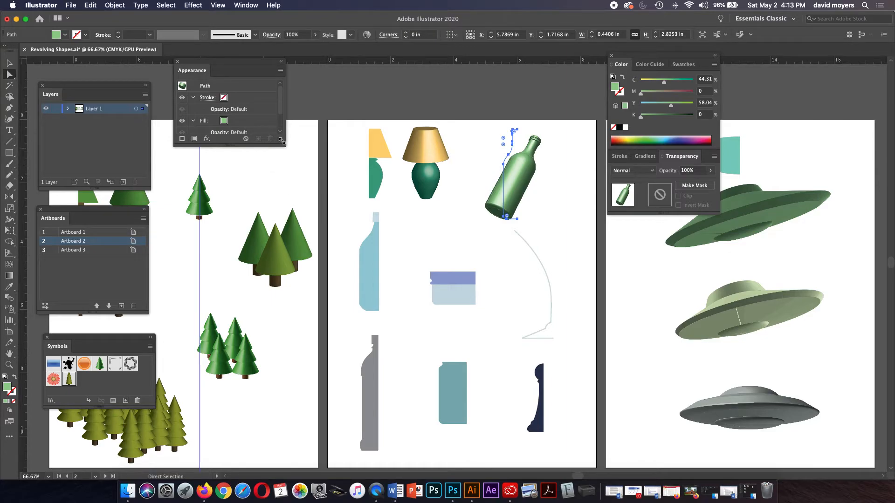
{"action": "left_click_drag", "start_coordinate": [282, 141], "coordinate": [295, 214]}
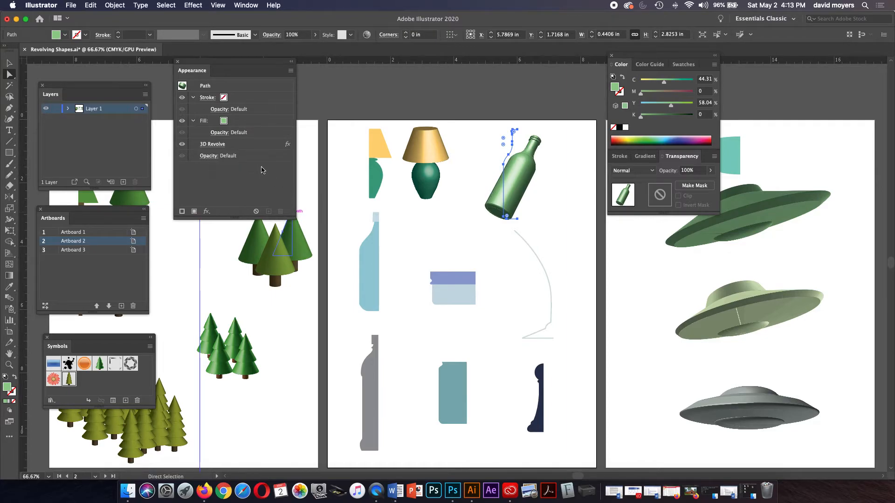
Step: In the bottle's 3D Revolve options, adjust the angle and add a second light behind it
{"action": "left_click", "coordinate": [219, 145]}
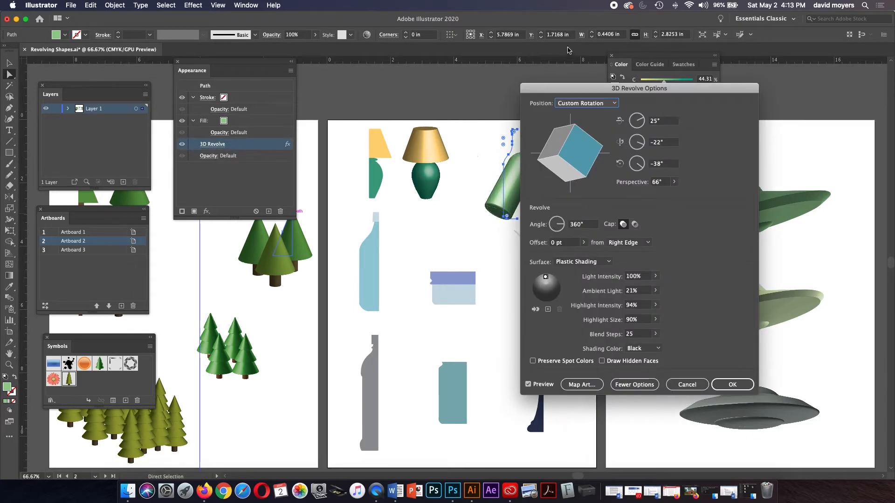
{"action": "left_click_drag", "start_coordinate": [558, 91], "coordinate": [647, 84]}
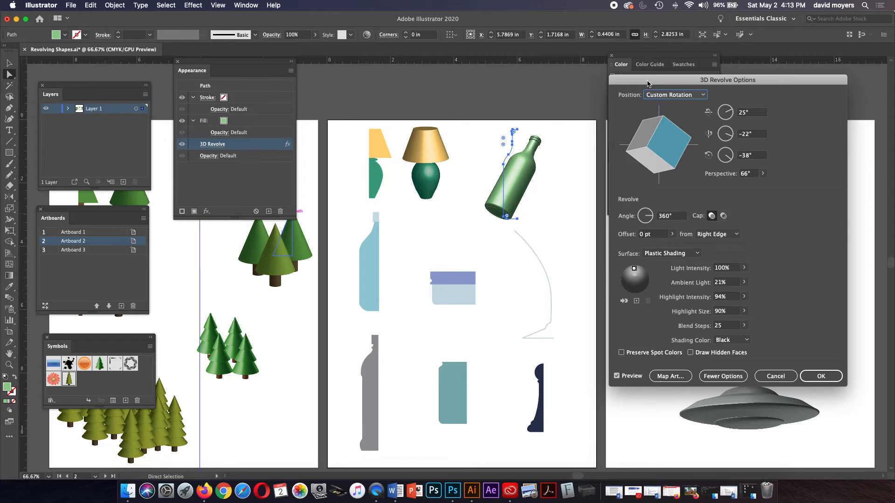
{"action": "mouse_move", "coordinate": [648, 141]}
{"action": "left_mouse_down"}
{"action": "mouse_move", "coordinate": [659, 145]}
{"action": "mouse_move", "coordinate": [644, 165]}
{"action": "left_mouse_up"}
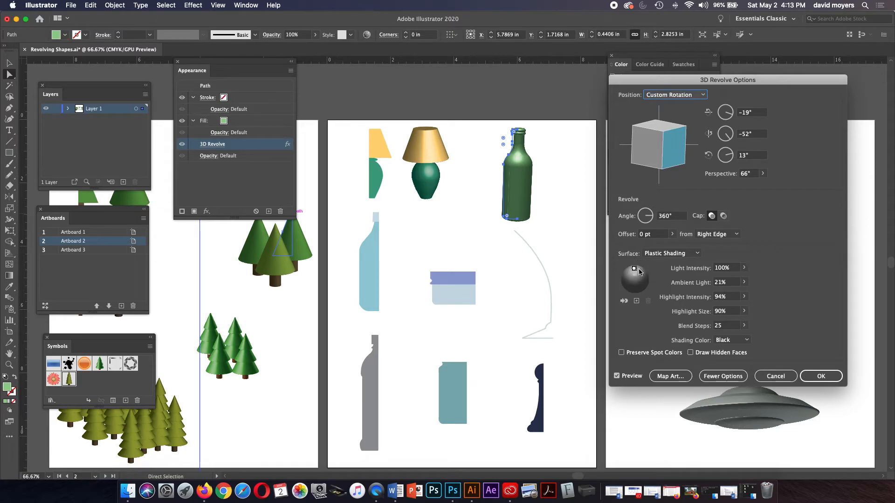
{"action": "left_click_drag", "start_coordinate": [634, 270], "coordinate": [646, 274]}
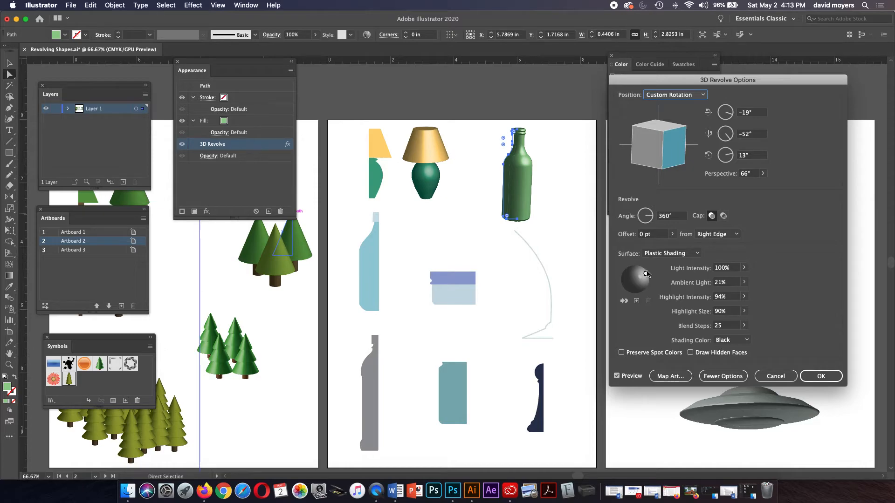
{"action": "left_click", "coordinate": [636, 301]}
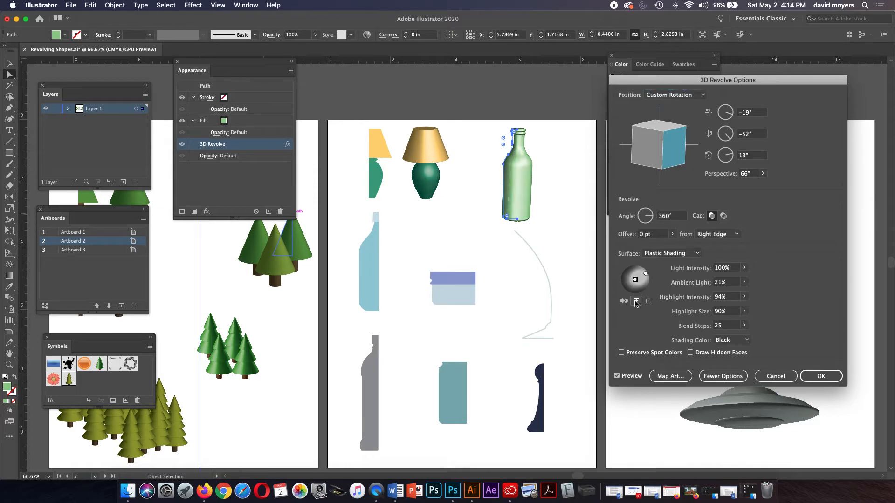
{"action": "left_click_drag", "start_coordinate": [634, 279], "coordinate": [621, 276]}
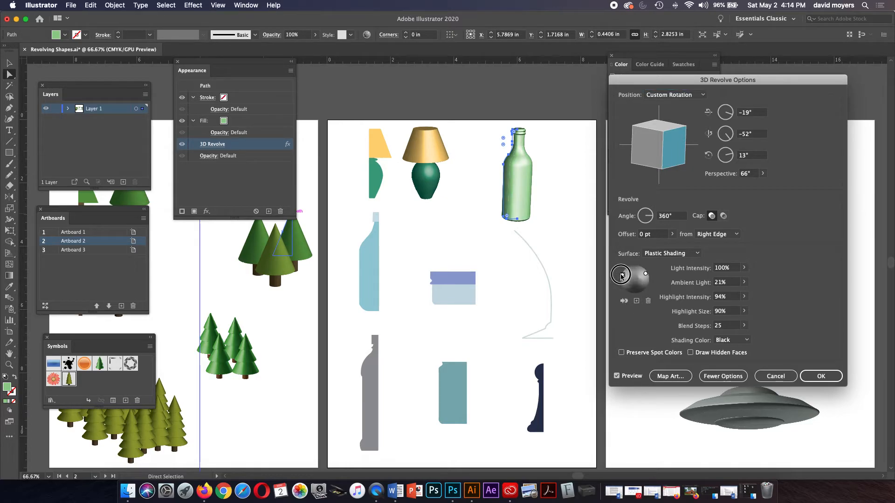
{"action": "left_click", "coordinate": [624, 301]}
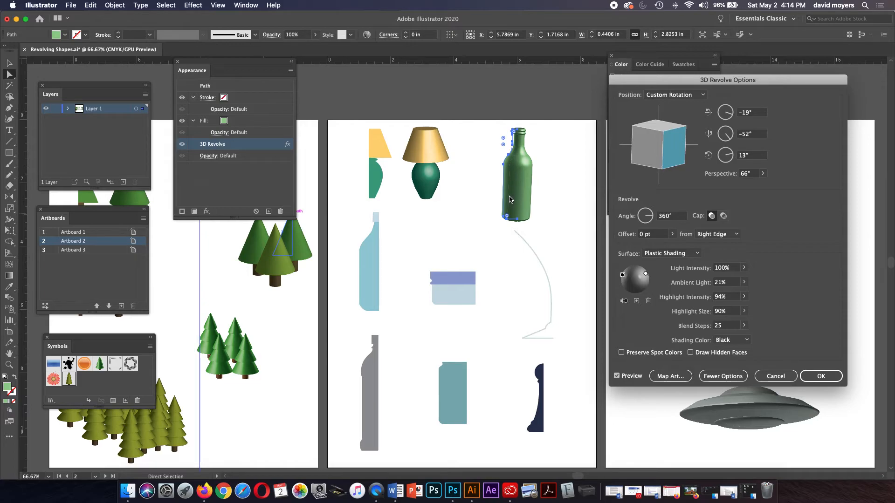
Step: Raise Blend Steps to 256 and apply the revolve settings
{"action": "left_click", "coordinate": [743, 325]}
{"action": "left_click", "coordinate": [736, 336]}
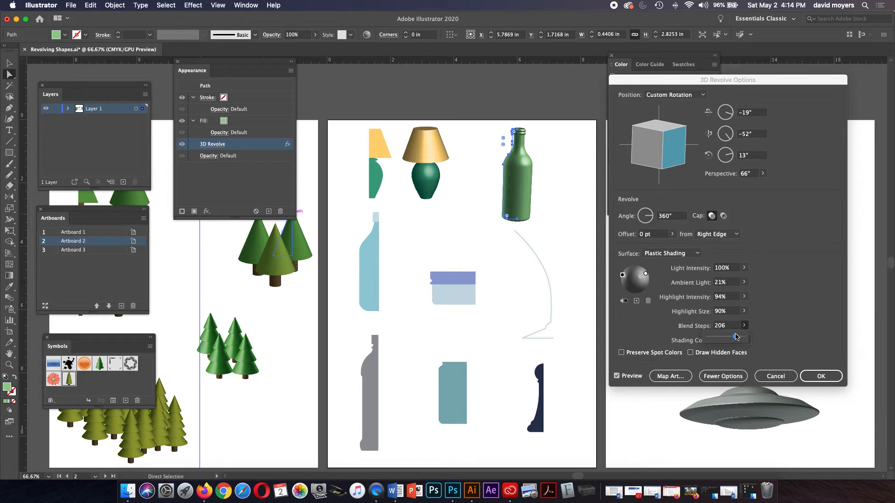
{"action": "left_click_drag", "start_coordinate": [735, 338], "coordinate": [743, 339]}
{"action": "left_click", "coordinate": [761, 315]}
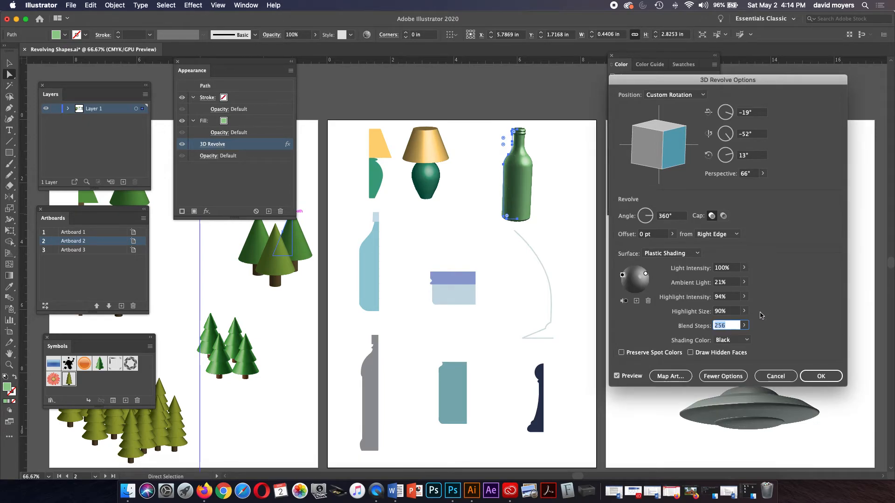
{"action": "left_click", "coordinate": [813, 375]}
{"action": "left_click", "coordinate": [573, 223]}
Step: Zoom in and pan to inspect the green bottle's base, then zoom back out
{"action": "key", "text": "z"}
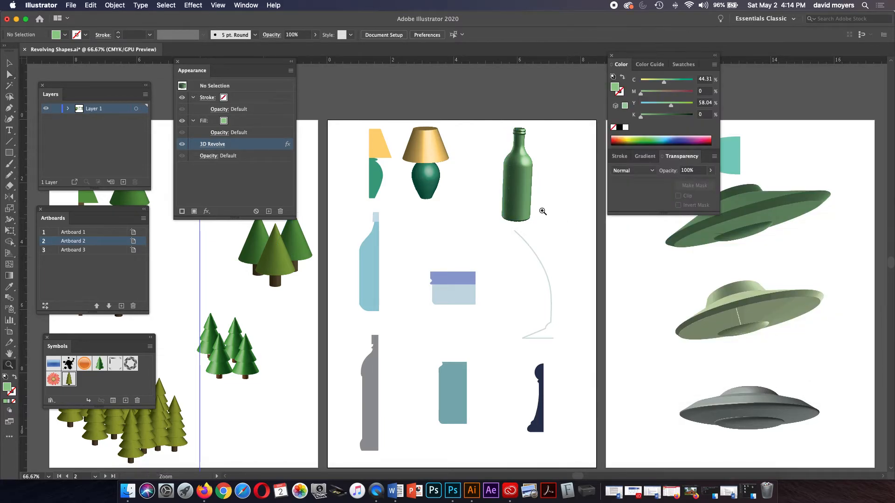
{"action": "left_click", "coordinate": [530, 208]}
{"action": "left_click", "coordinate": [420, 249]}
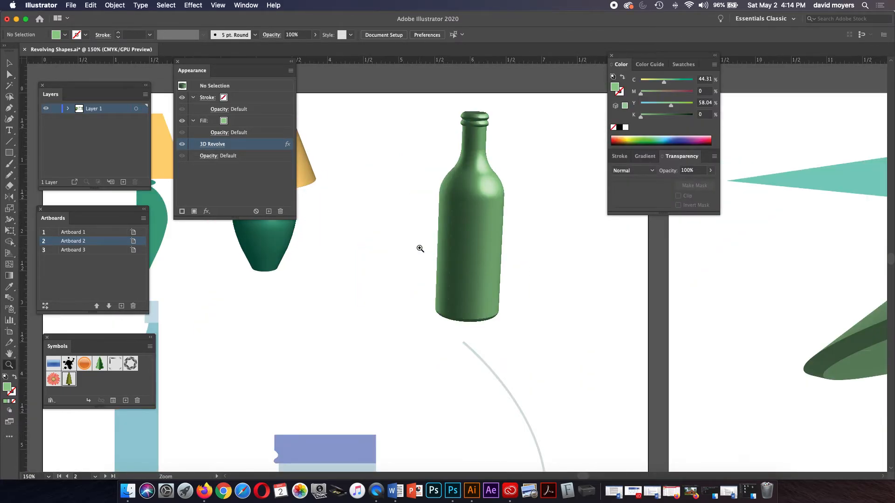
{"action": "left_click", "coordinate": [439, 251]}
{"action": "key", "text": "space"}
{"action": "left_click_drag", "start_coordinate": [457, 262], "coordinate": [499, 169]}
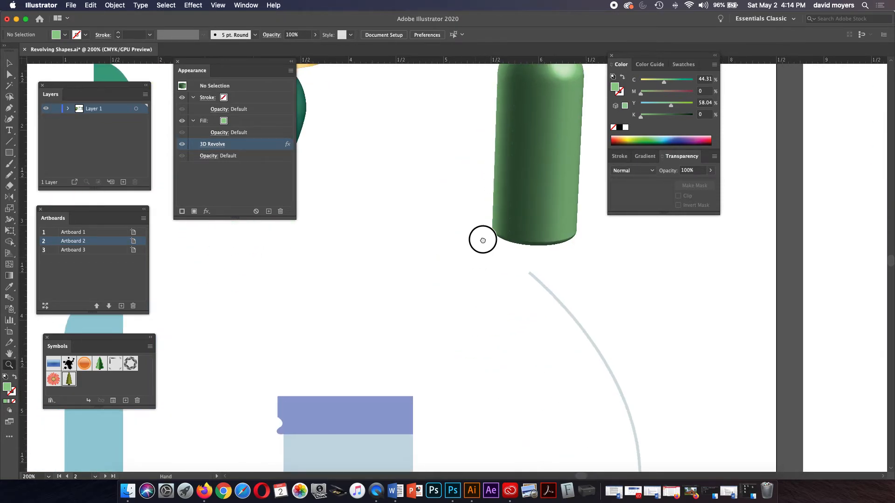
{"action": "left_click_drag", "start_coordinate": [480, 240], "coordinate": [524, 148]}
{"action": "key", "text": "a"}
{"action": "key", "text": "super+minus"}
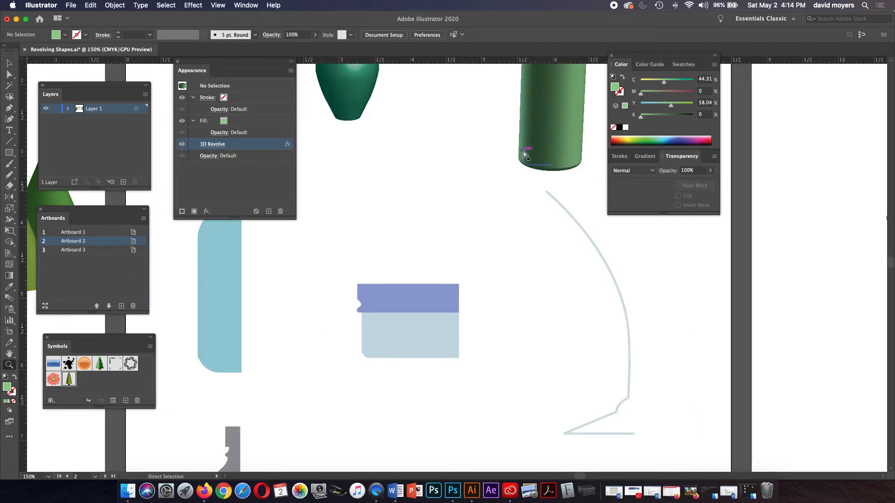
{"action": "key", "text": "super+minus"}
{"action": "key", "text": "super+minus"}
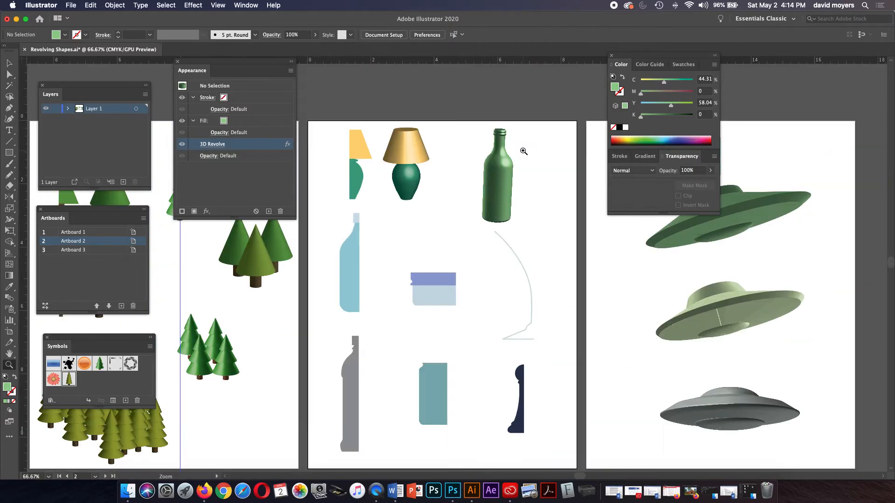
{"action": "key", "text": "z"}
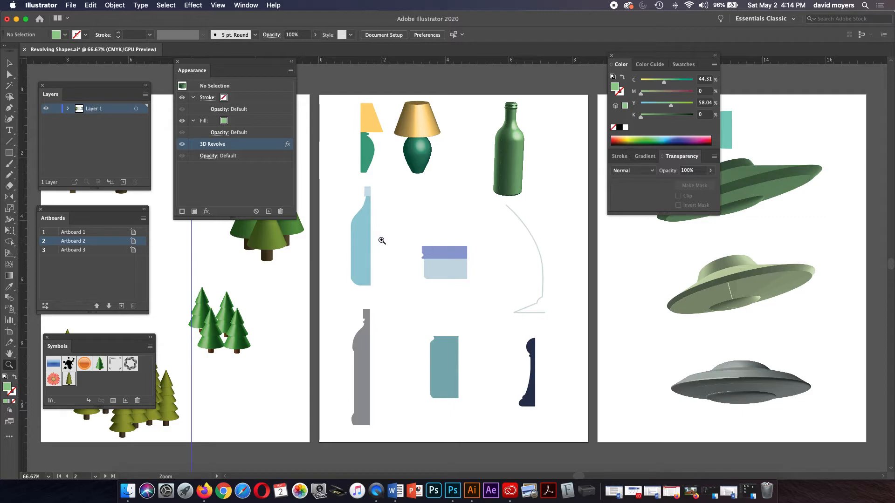
Step: Select the grey bottle profile on artboard 2 with the Selection tool
{"action": "key", "text": "a"}
{"action": "left_click", "coordinate": [362, 250]}
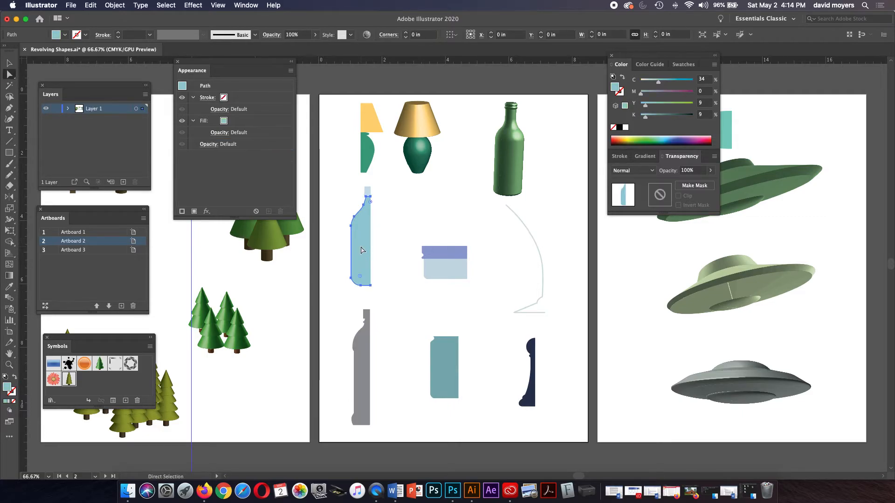
{"action": "left_click", "coordinate": [382, 219]}
{"action": "key", "text": "v"}
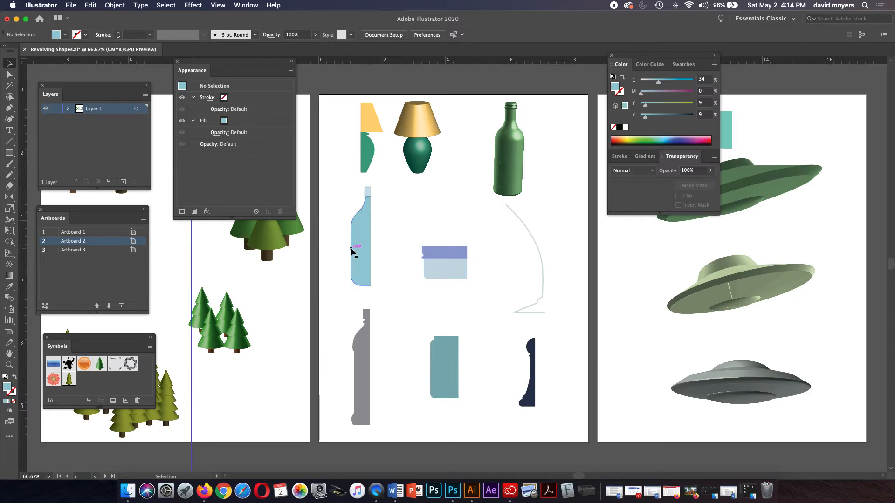
{"action": "left_click", "coordinate": [362, 356]}
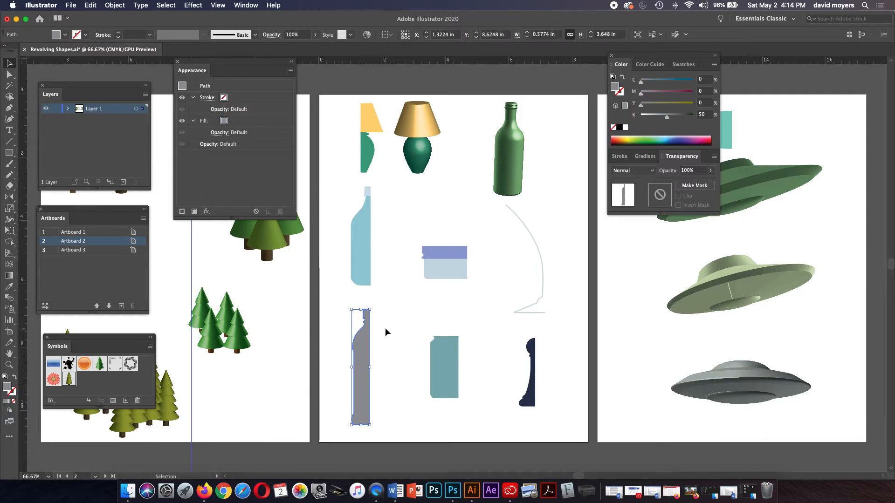
{"action": "left_click", "coordinate": [385, 328]}
{"action": "left_click", "coordinate": [366, 340]}
Step: Apply Effect > 3D > Revolve to the grey profile, revolving from the Right Edge
{"action": "left_click", "coordinate": [200, 7]}
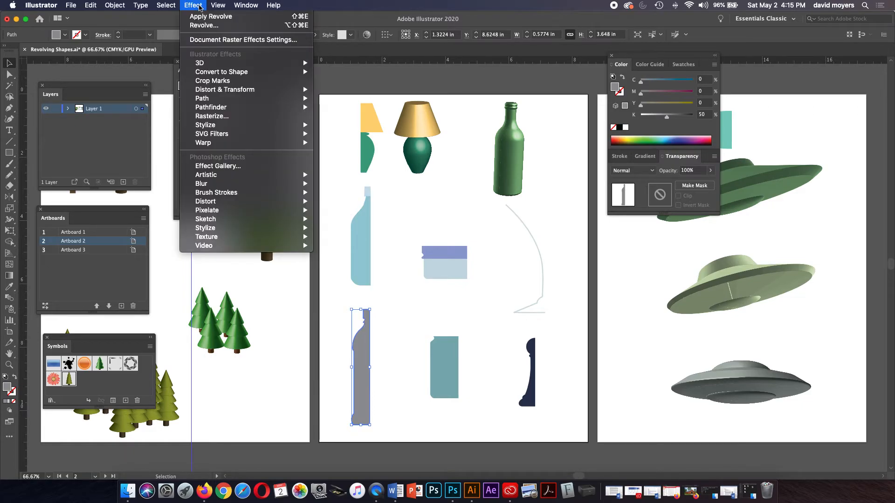
{"action": "mouse_move", "coordinate": [206, 64]}
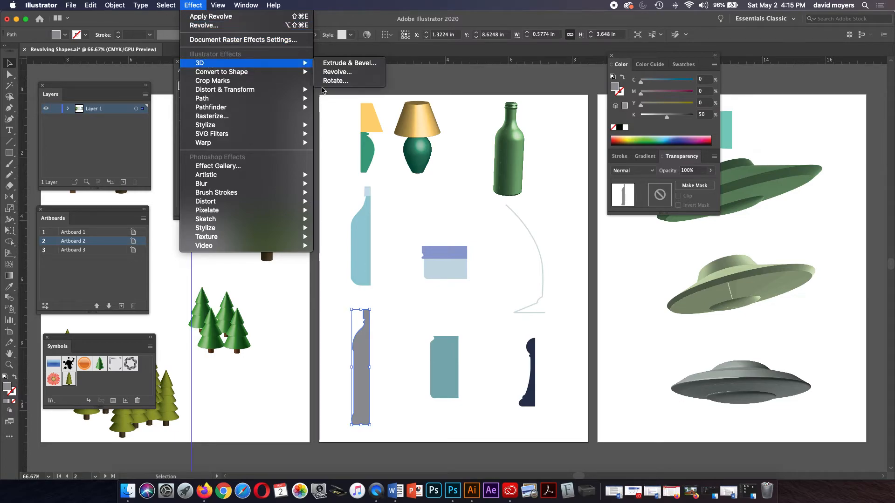
{"action": "left_click", "coordinate": [335, 72]}
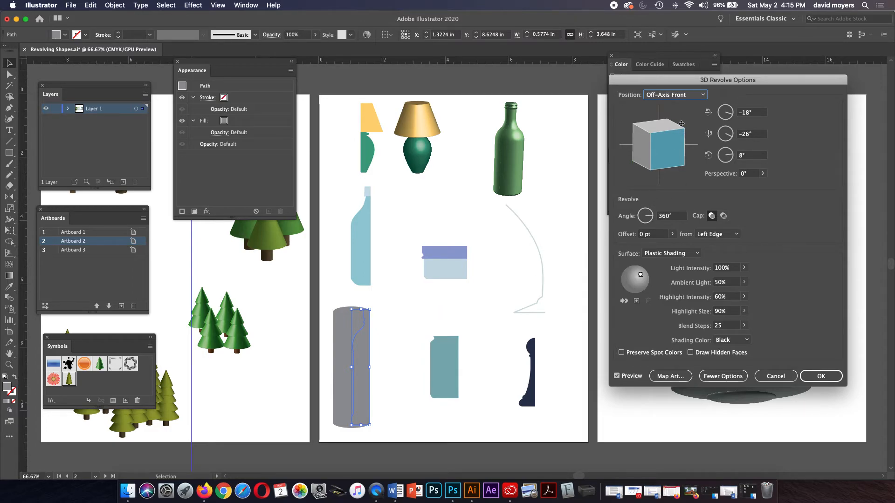
{"action": "left_click", "coordinate": [718, 235]}
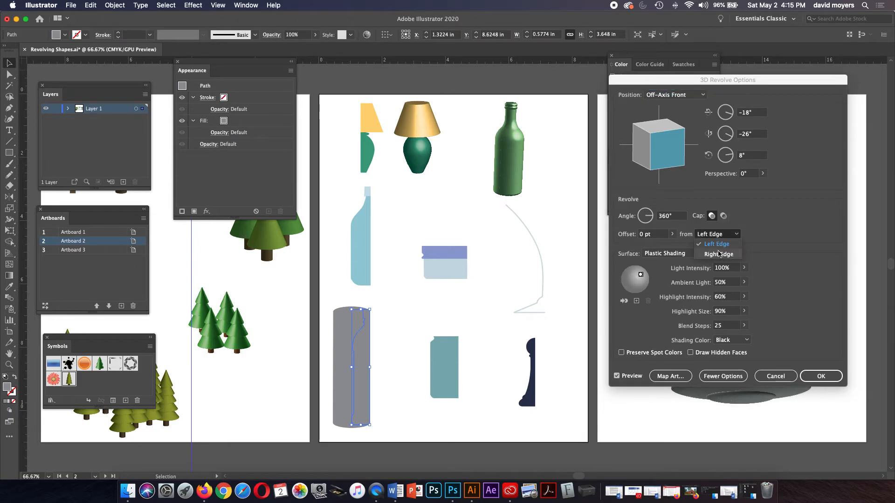
{"action": "left_click", "coordinate": [718, 255]}
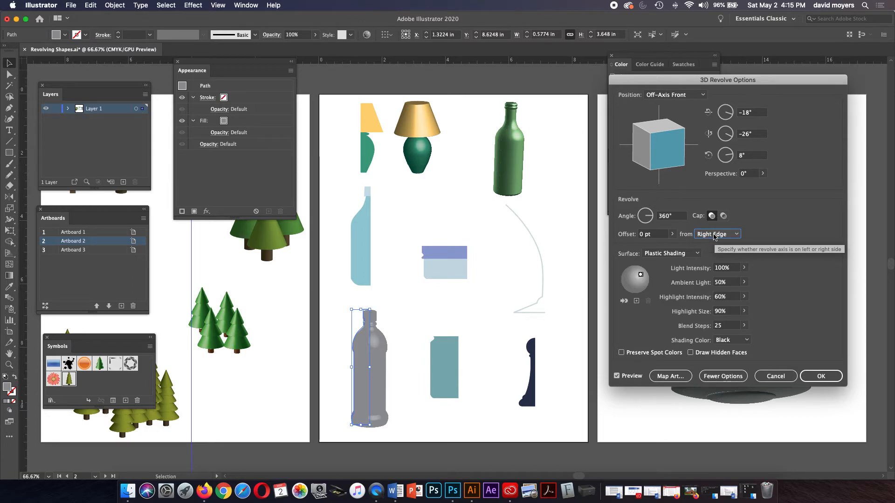
Step: Lower Ambient Light to 9%, add a back light, and apply the revolve
{"action": "left_click_drag", "start_coordinate": [640, 275], "coordinate": [643, 275]}
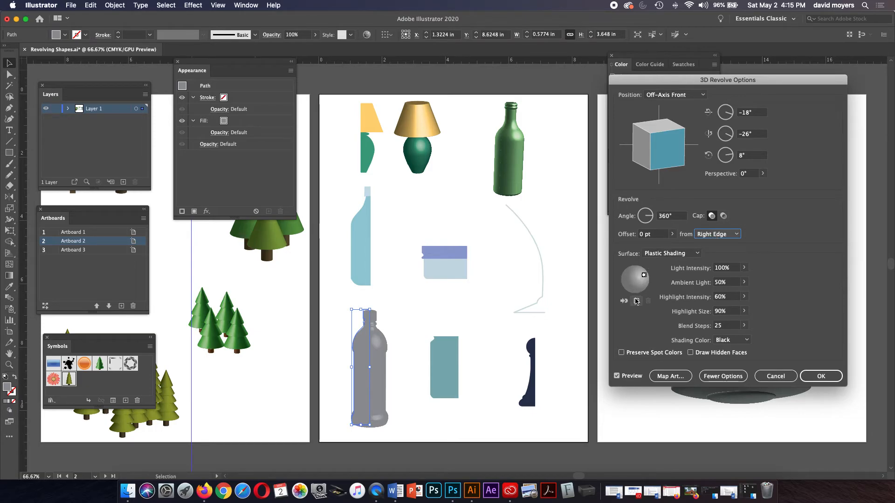
{"action": "left_click", "coordinate": [744, 282]}
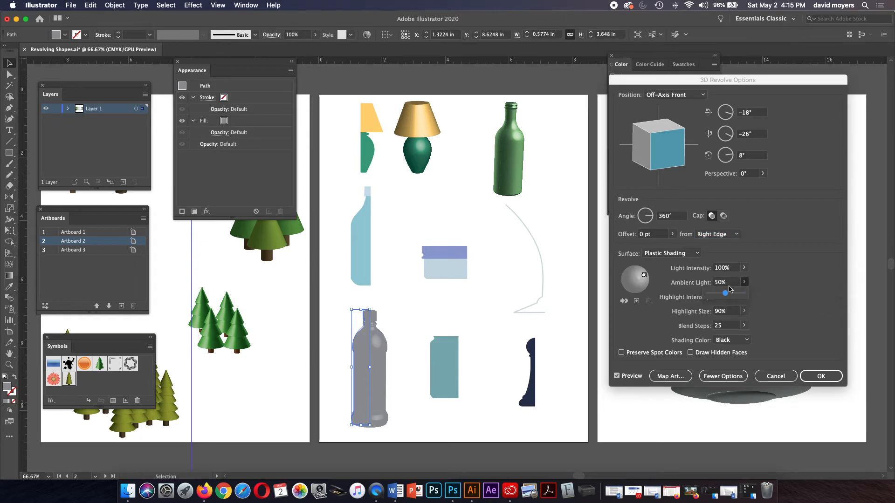
{"action": "left_click", "coordinate": [716, 294]}
{"action": "left_click_drag", "start_coordinate": [716, 294], "coordinate": [712, 295]}
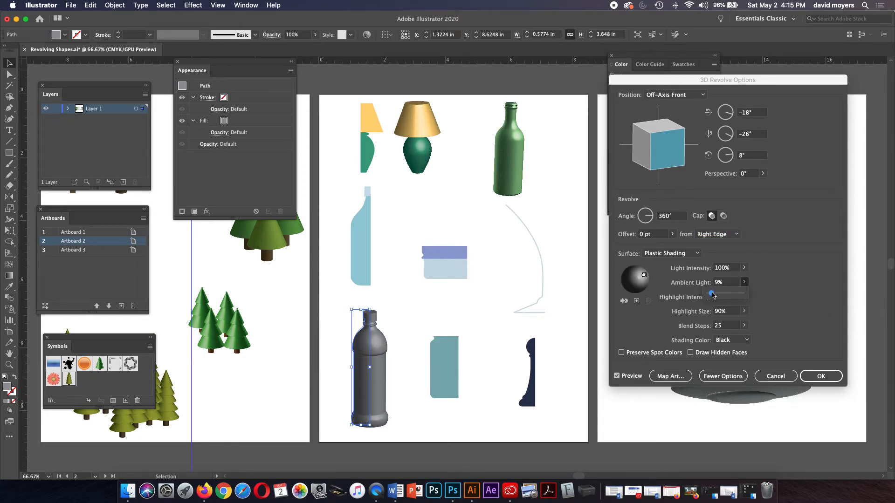
{"action": "left_click", "coordinate": [637, 301]}
{"action": "left_click", "coordinate": [636, 301]}
{"action": "left_click_drag", "start_coordinate": [635, 280], "coordinate": [624, 271]}
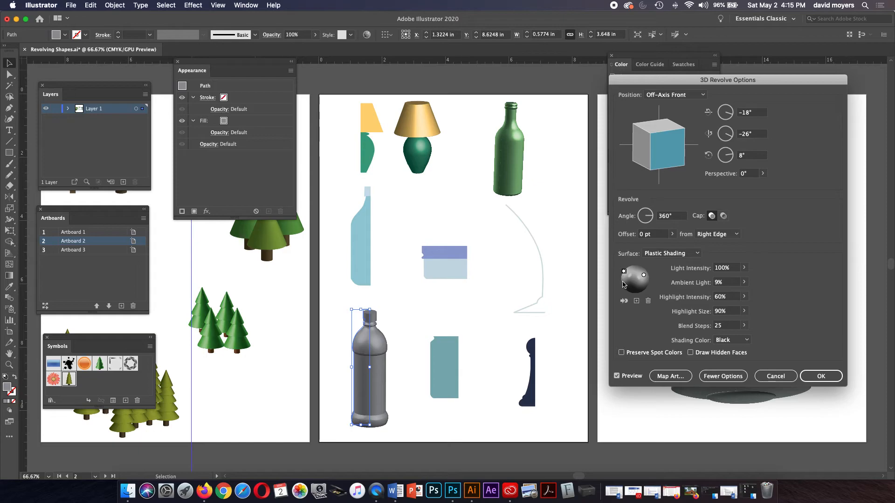
{"action": "left_click", "coordinate": [624, 301]}
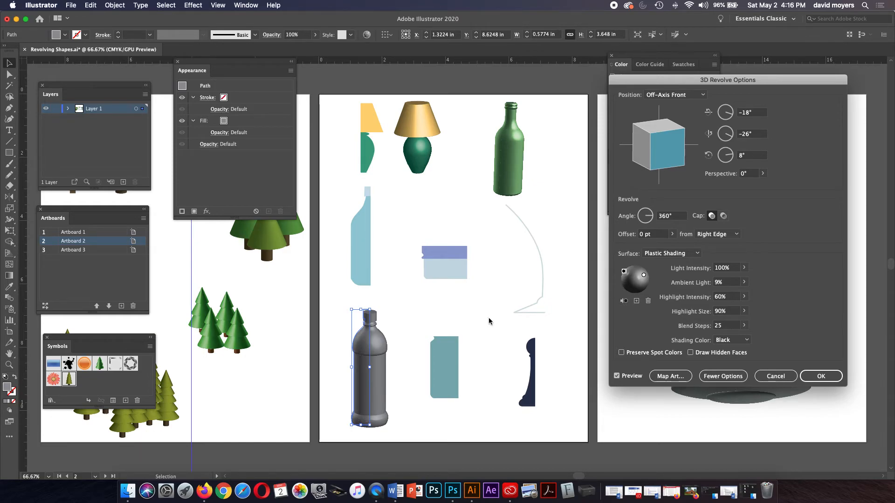
{"action": "left_click", "coordinate": [816, 375]}
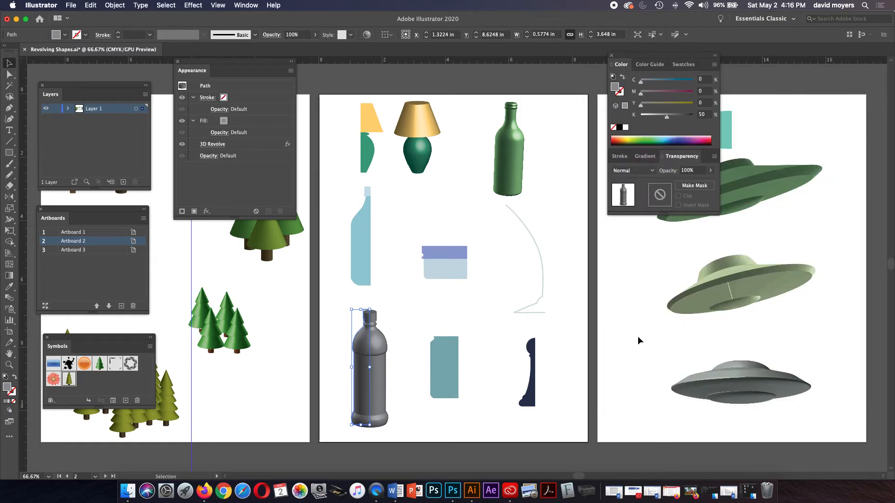
Step: Zoom in near the grey bottle, select the navy profile shape and apply Effect > 3D > Revolve
{"action": "key", "text": "z"}
{"action": "left_click", "coordinate": [555, 332]}
{"action": "left_click_drag", "start_coordinate": [520, 288], "coordinate": [557, 308]}
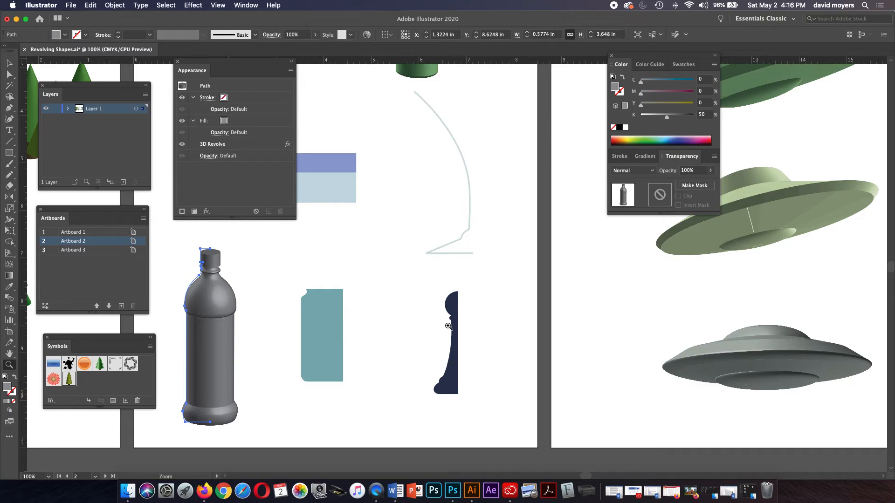
{"action": "key", "text": "v"}
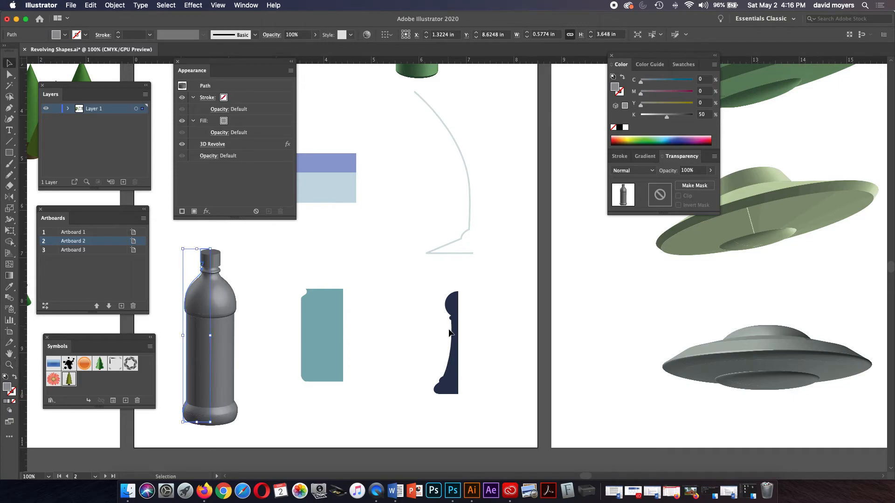
{"action": "left_click", "coordinate": [451, 343]}
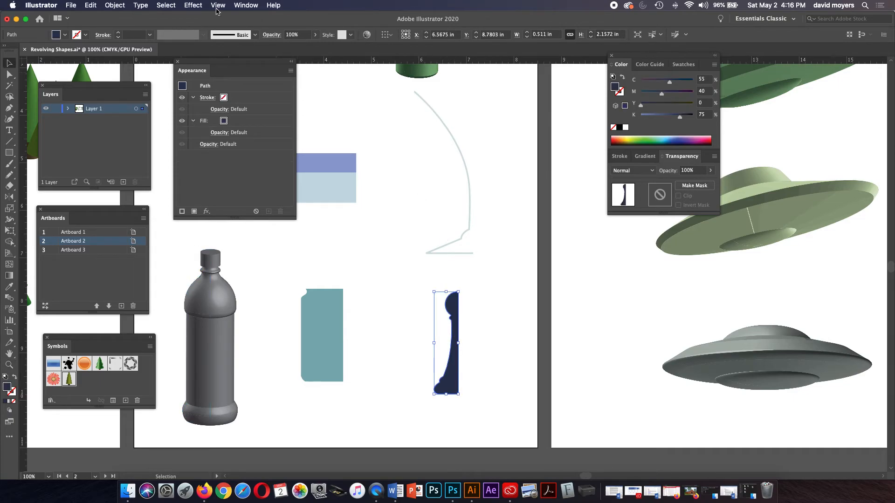
{"action": "left_click", "coordinate": [193, 5]}
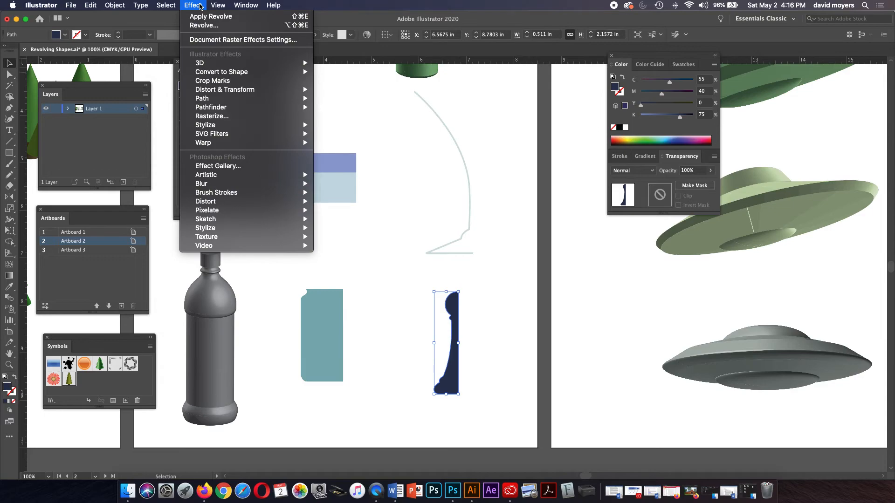
{"action": "left_click", "coordinate": [204, 26]}
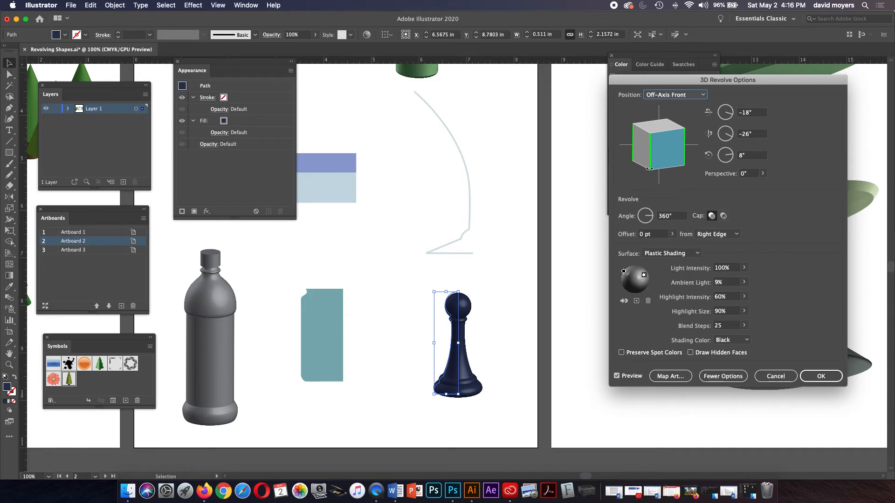
Step: Try the Isometric Left, Top and Right presets, tilt to −42°, −36°, 28°, and accept the pawn
{"action": "left_click", "coordinate": [667, 95]}
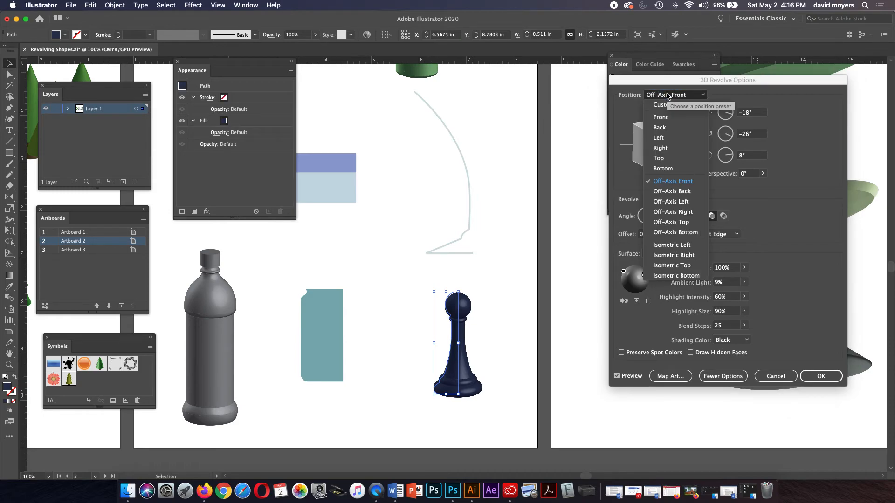
{"action": "left_click", "coordinate": [684, 246]}
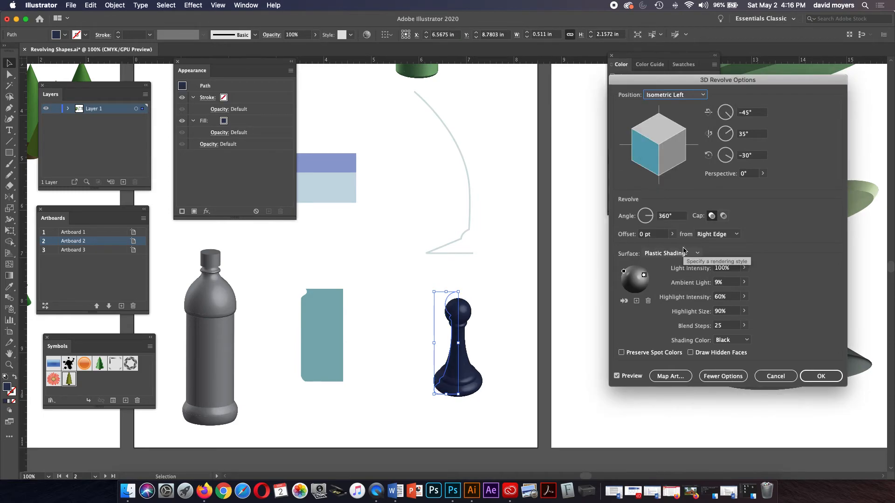
{"action": "left_click", "coordinate": [677, 96]}
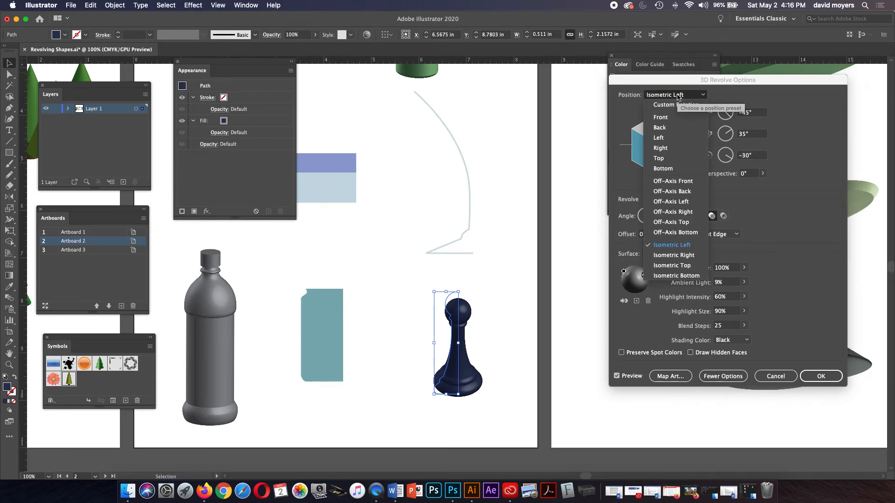
{"action": "left_click", "coordinate": [678, 264]}
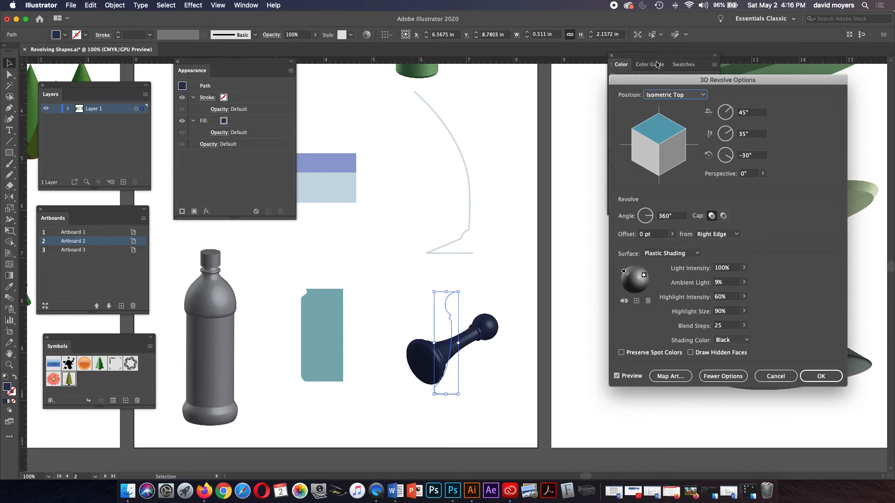
{"action": "left_click", "coordinate": [671, 94]}
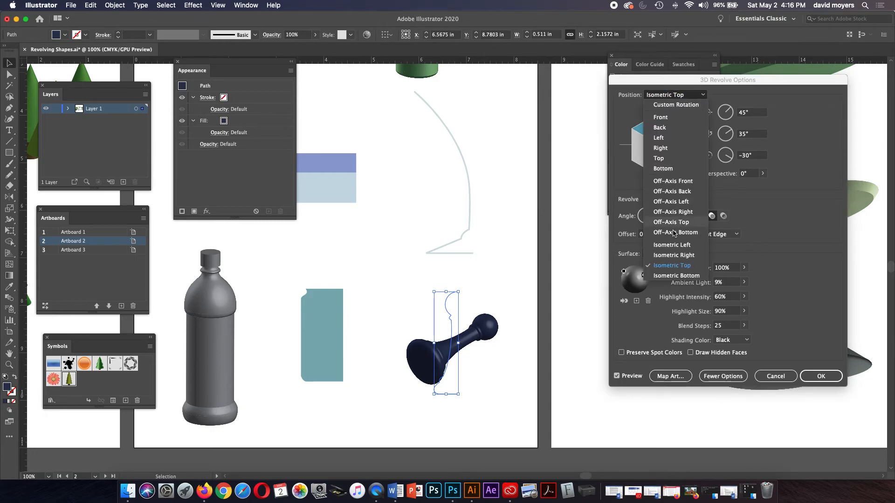
{"action": "left_click", "coordinate": [673, 256]}
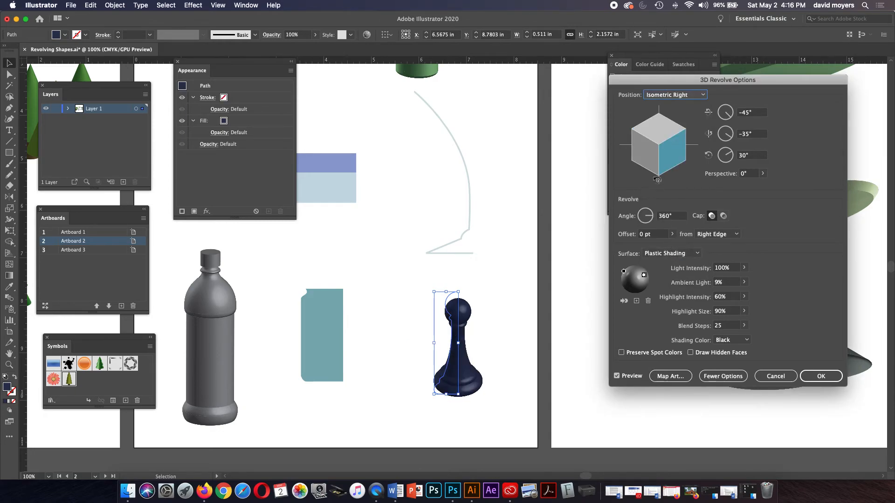
{"action": "left_click_drag", "start_coordinate": [648, 141], "coordinate": [670, 137]}
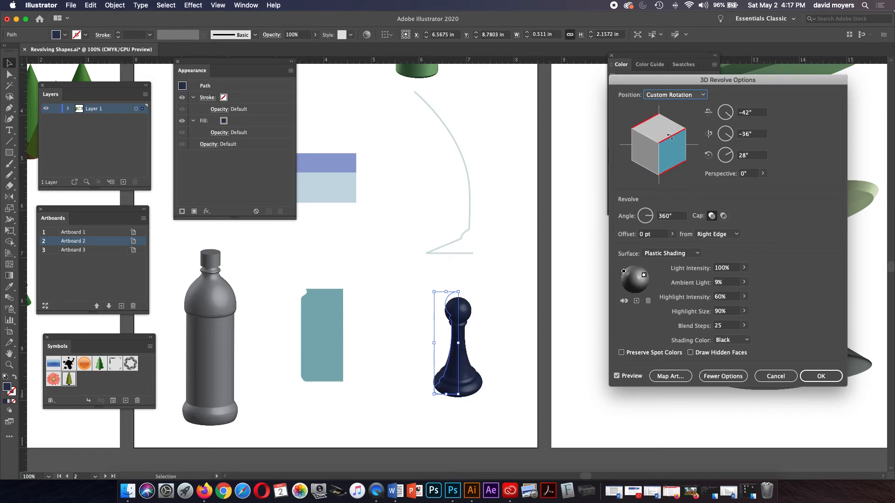
{"action": "left_click", "coordinate": [816, 376]}
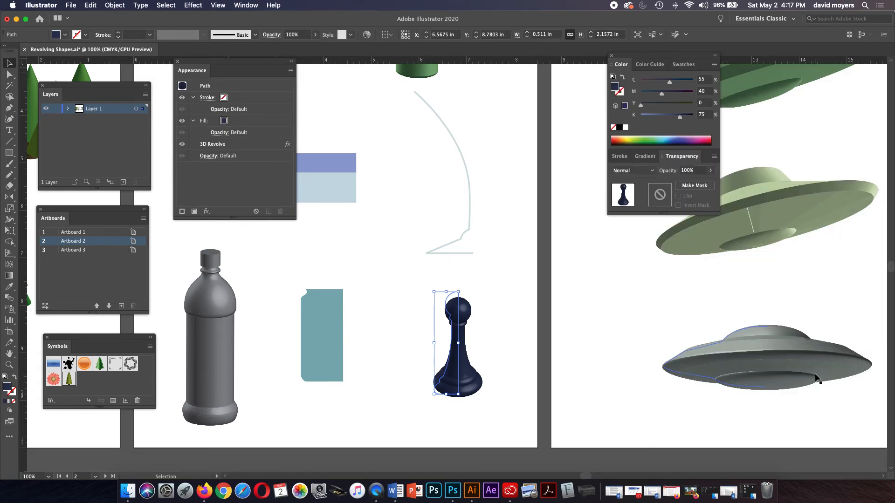
Step: Select the thin curved outline profile and apply Effect > 3D > Revolve
{"action": "left_click", "coordinate": [469, 198]}
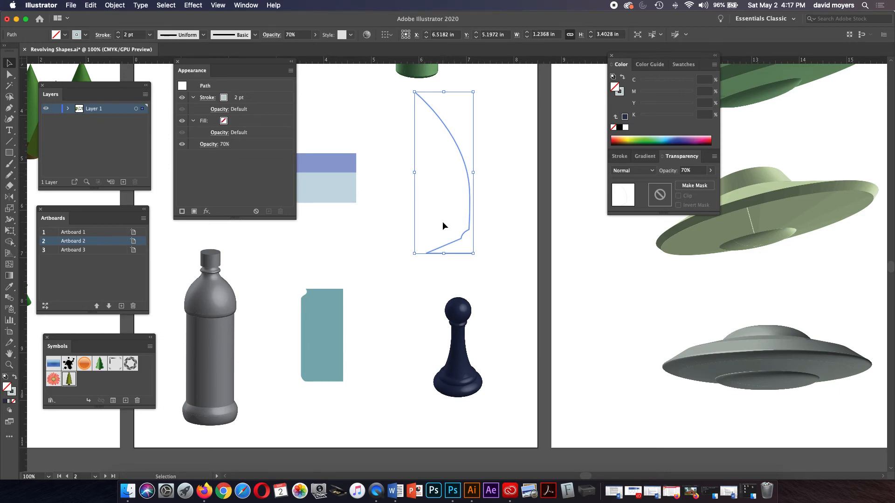
{"action": "left_click", "coordinate": [464, 195]}
{"action": "left_click_drag", "start_coordinate": [469, 183], "coordinate": [468, 184]}
{"action": "scroll", "coordinate": [485, 212], "scroll_direction": "up", "scroll_amount": 3}
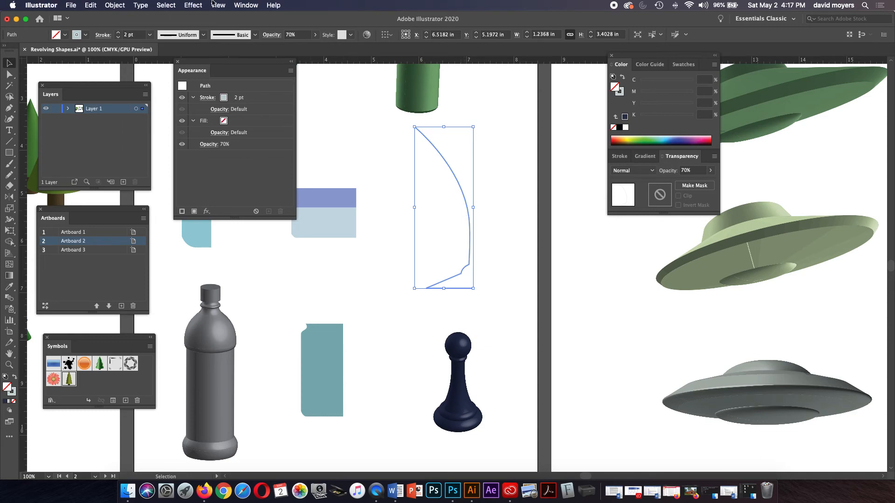
{"action": "left_click", "coordinate": [196, 5]}
{"action": "mouse_move", "coordinate": [213, 71]}
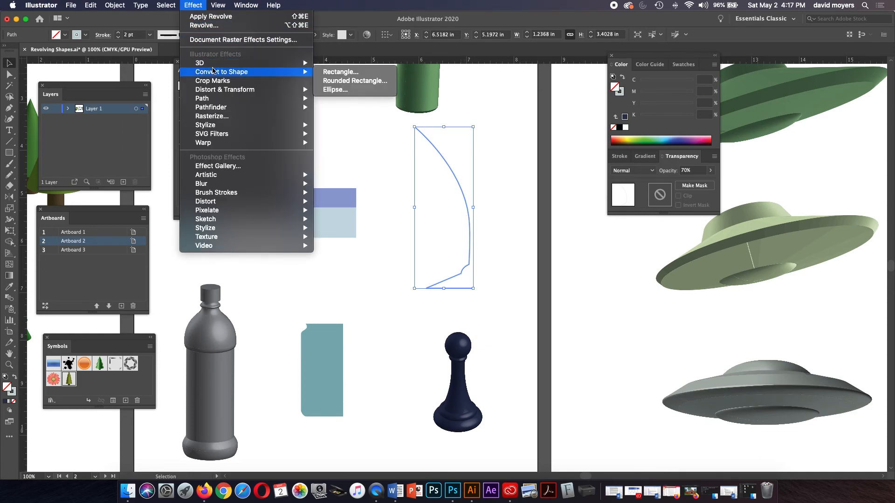
{"action": "left_click", "coordinate": [336, 72]}
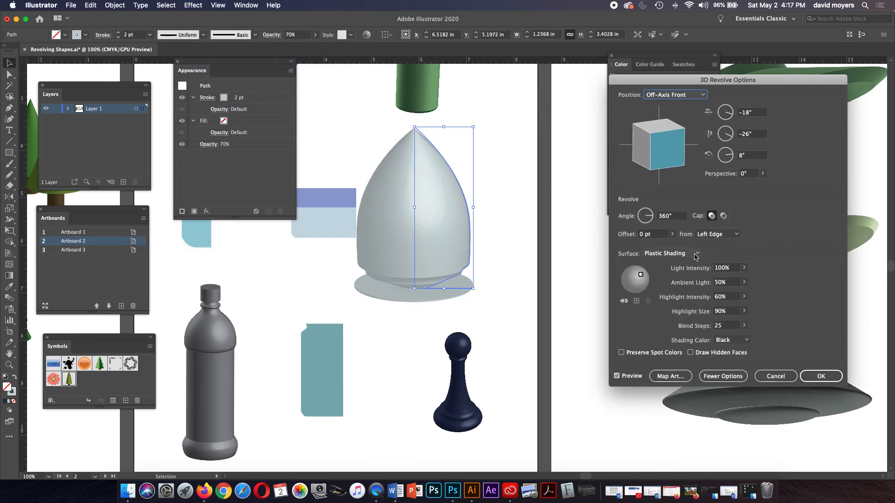
Step: Revolve from the Right Edge, tilt to −22°, −25°, 9°, and accept the goblet
{"action": "left_click", "coordinate": [709, 235]}
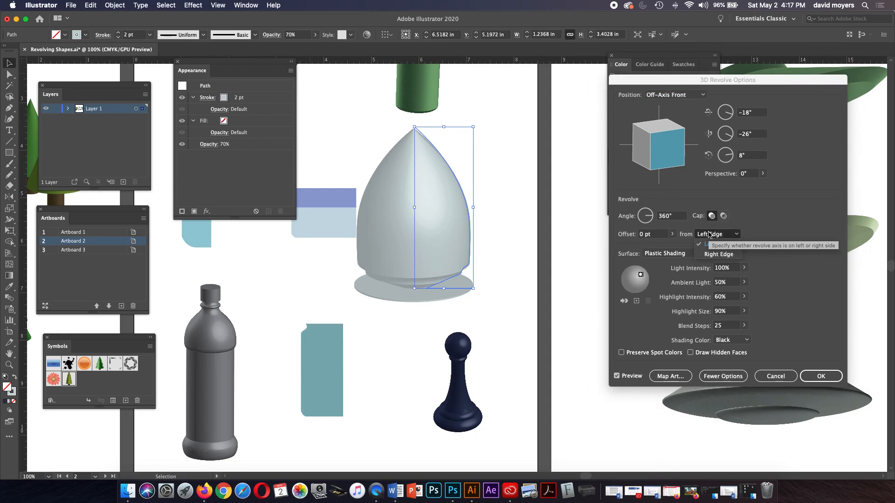
{"action": "left_click", "coordinate": [710, 255]}
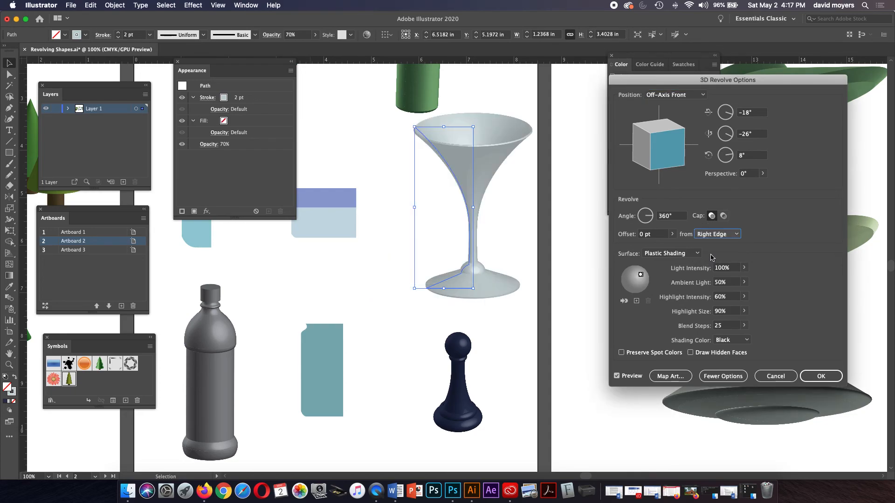
{"action": "left_click_drag", "start_coordinate": [663, 169], "coordinate": [641, 165]}
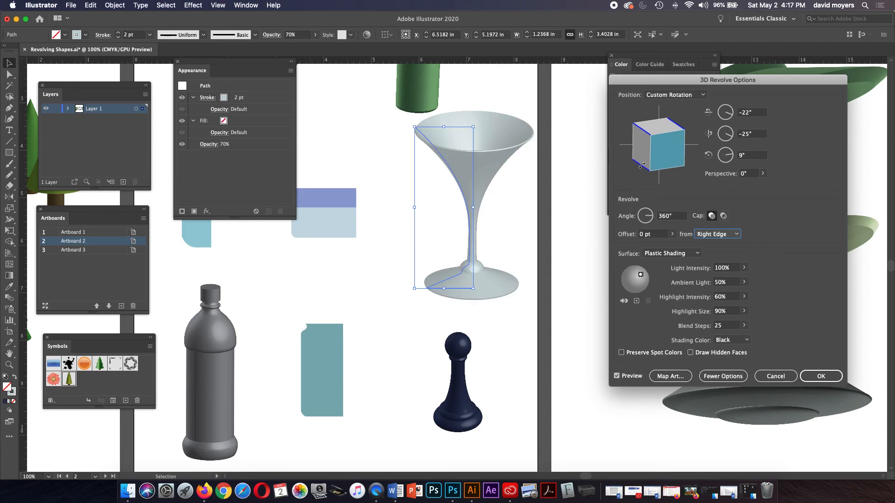
{"action": "left_click", "coordinate": [816, 376]}
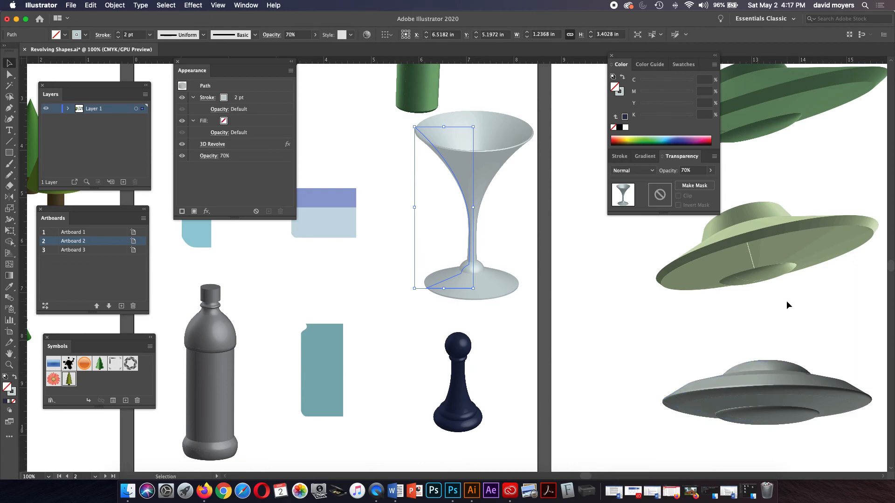
Step: Pan to the saucers on artboard 3 and select the middle green saucer
{"action": "key", "text": "space"}
{"action": "left_click_drag", "start_coordinate": [765, 299], "coordinate": [494, 309]}
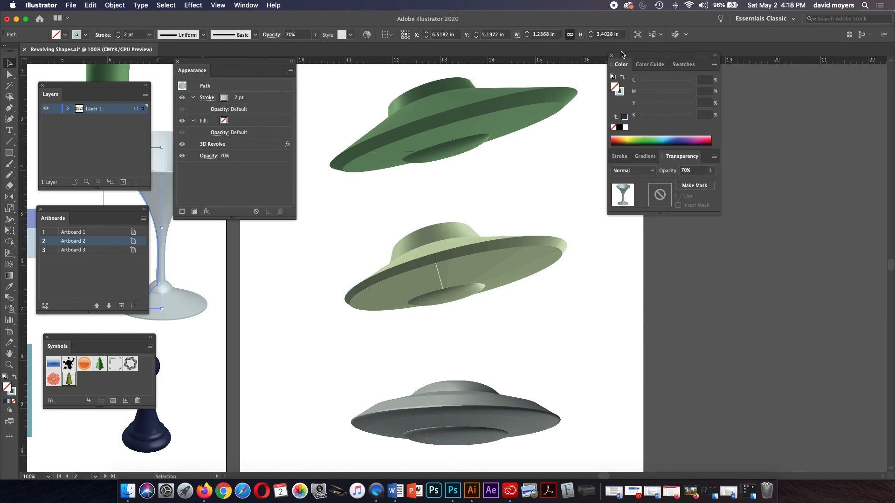
{"action": "left_click_drag", "start_coordinate": [621, 57], "coordinate": [667, 74]}
{"action": "left_click", "coordinate": [444, 281]}
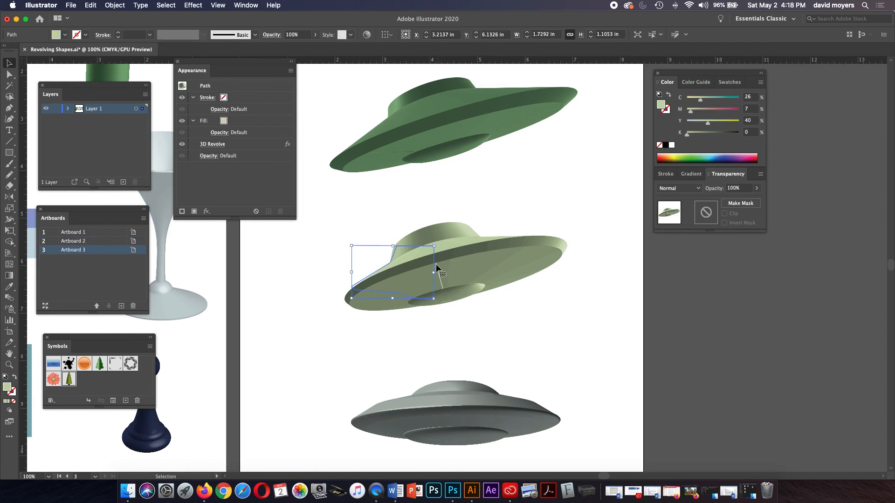
Step: Reopen its 3D Revolve settings, raise Blend Steps to 195, accept, and deselect
{"action": "left_click", "coordinate": [213, 144]}
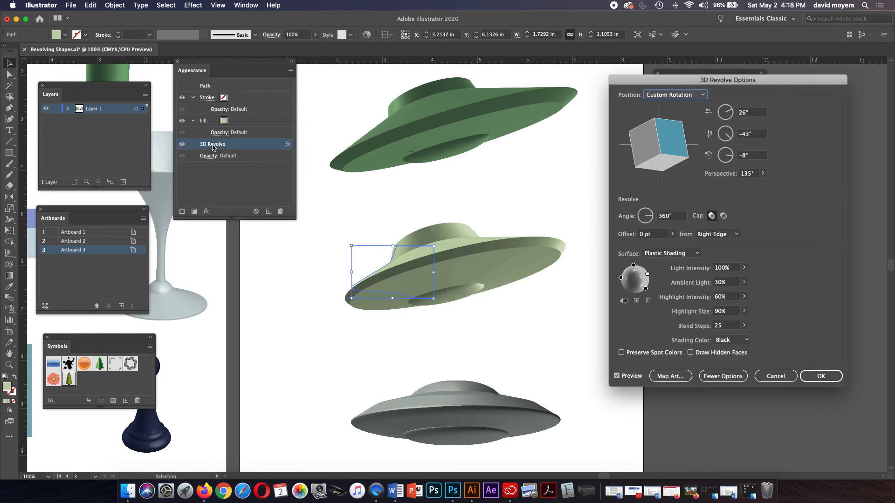
{"action": "left_click", "coordinate": [744, 325]}
{"action": "mouse_move", "coordinate": [715, 340]}
{"action": "left_mouse_down"}
{"action": "mouse_move", "coordinate": [728, 339]}
{"action": "mouse_move", "coordinate": [703, 341]}
{"action": "mouse_move", "coordinate": [734, 338]}
{"action": "left_mouse_up"}
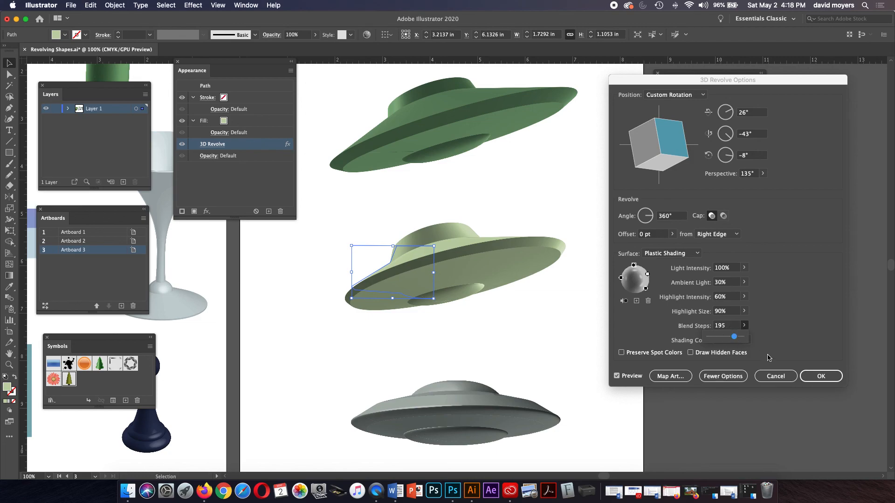
{"action": "left_click", "coordinate": [810, 376]}
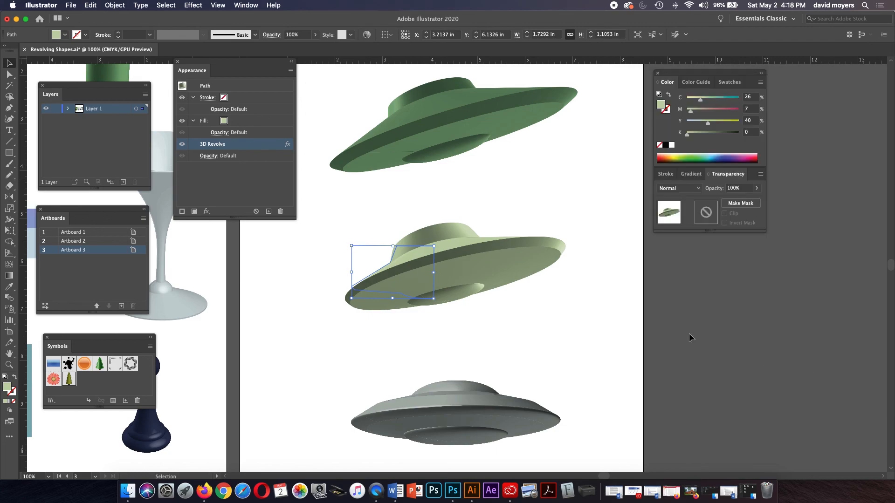
{"action": "left_click", "coordinate": [614, 303]}
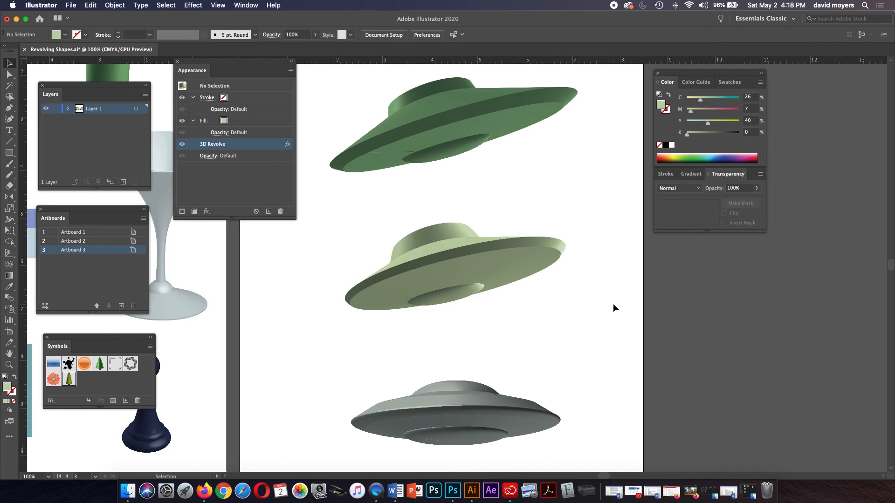
Step: Zoom out to 66.67% and pan across artboards 2 and 1 to review the 3D objects
{"action": "key", "text": "super+minus"}
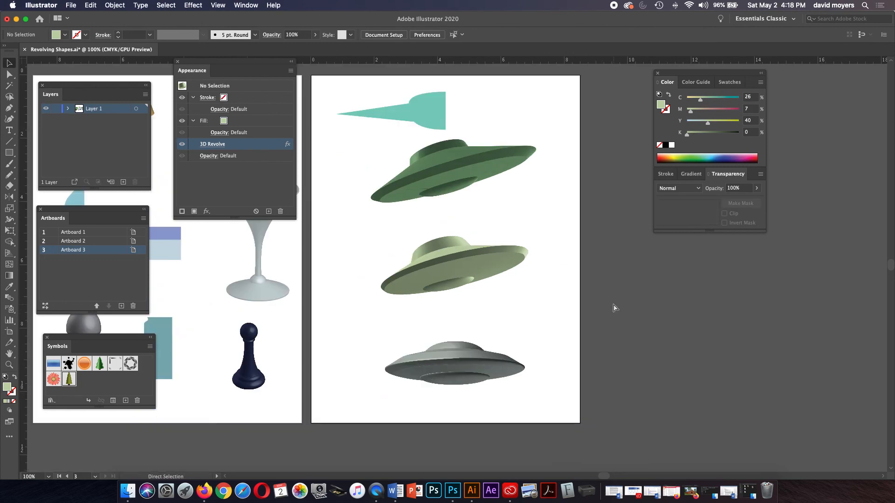
{"action": "key", "text": "space"}
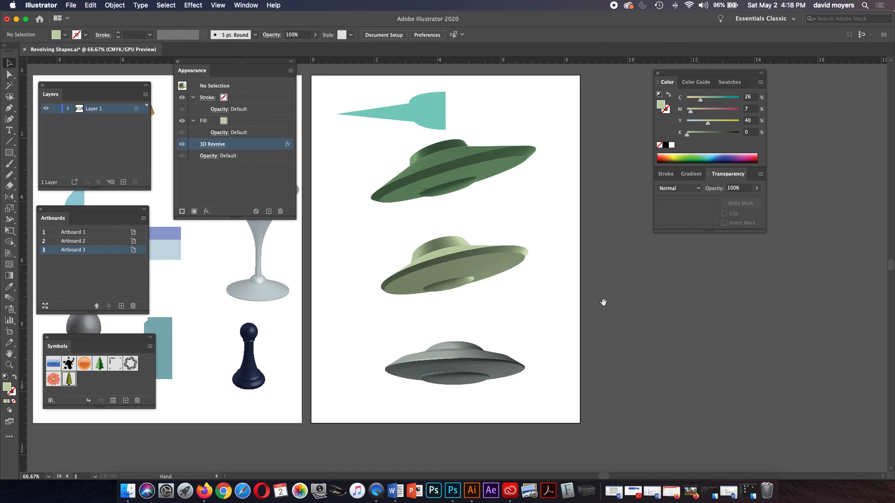
{"action": "left_click_drag", "start_coordinate": [599, 301], "coordinate": [761, 324]}
{"action": "left_click_drag", "start_coordinate": [560, 315], "coordinate": [647, 306]}
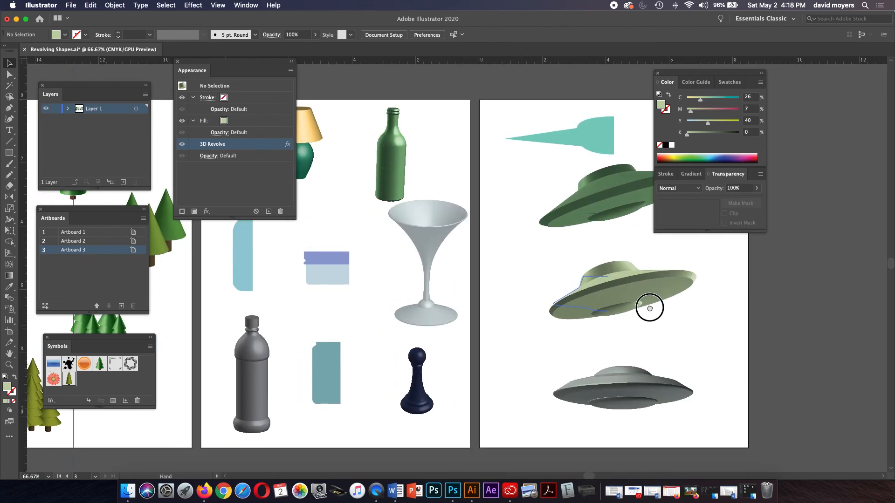
{"action": "left_click_drag", "start_coordinate": [473, 300], "coordinate": [591, 289]}
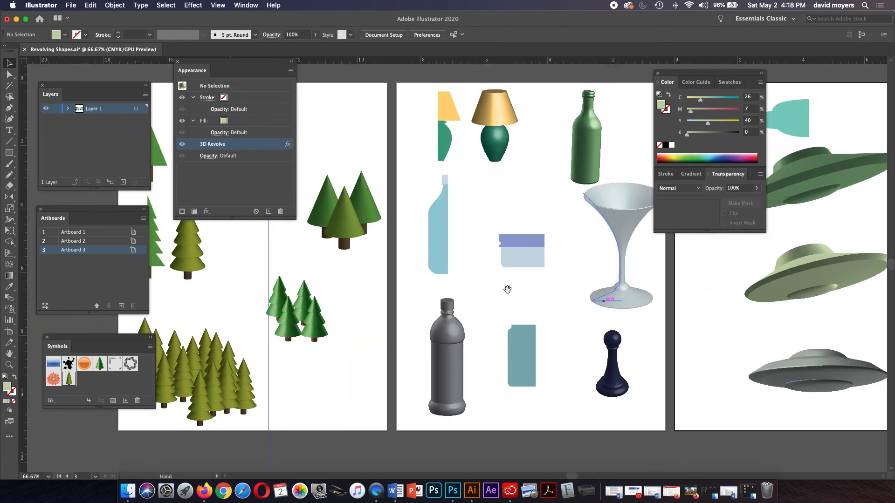